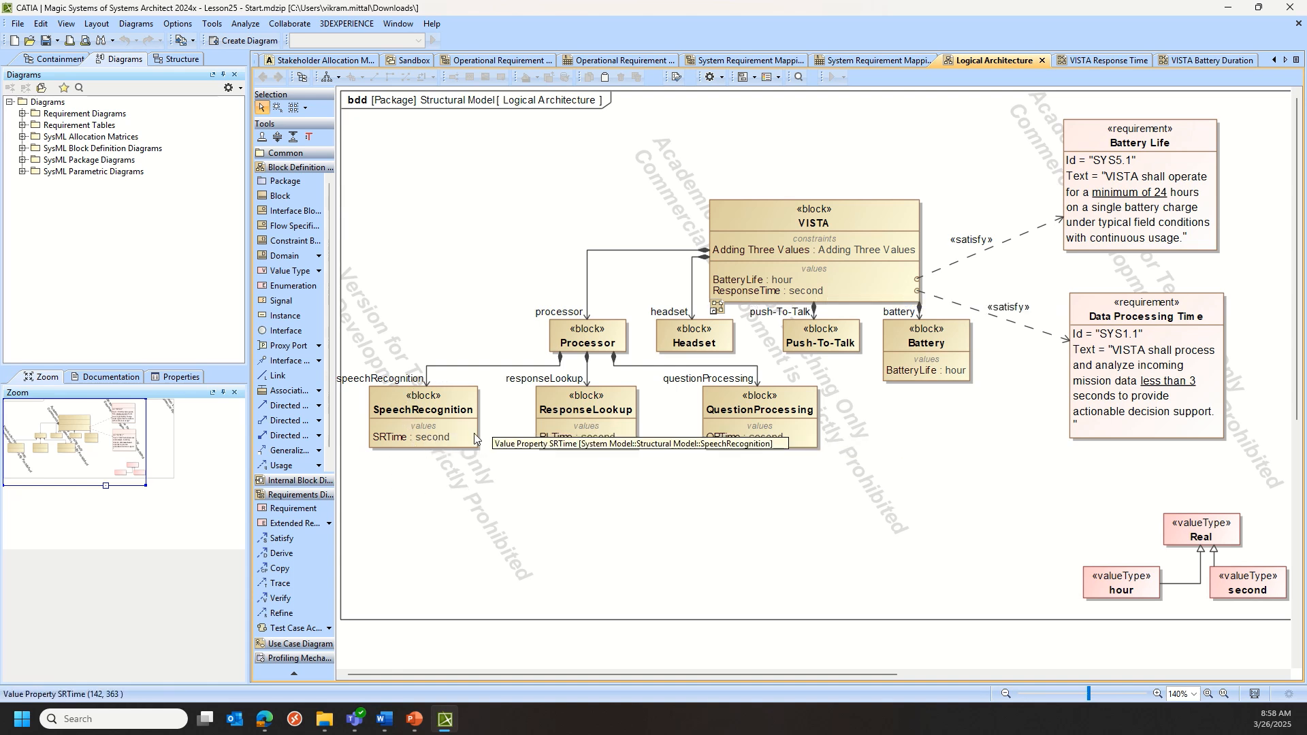
Open the VISTA Response Time diagram from the SysML Parametric Diagrams.
left_click(22, 172)
left_click(78, 196)
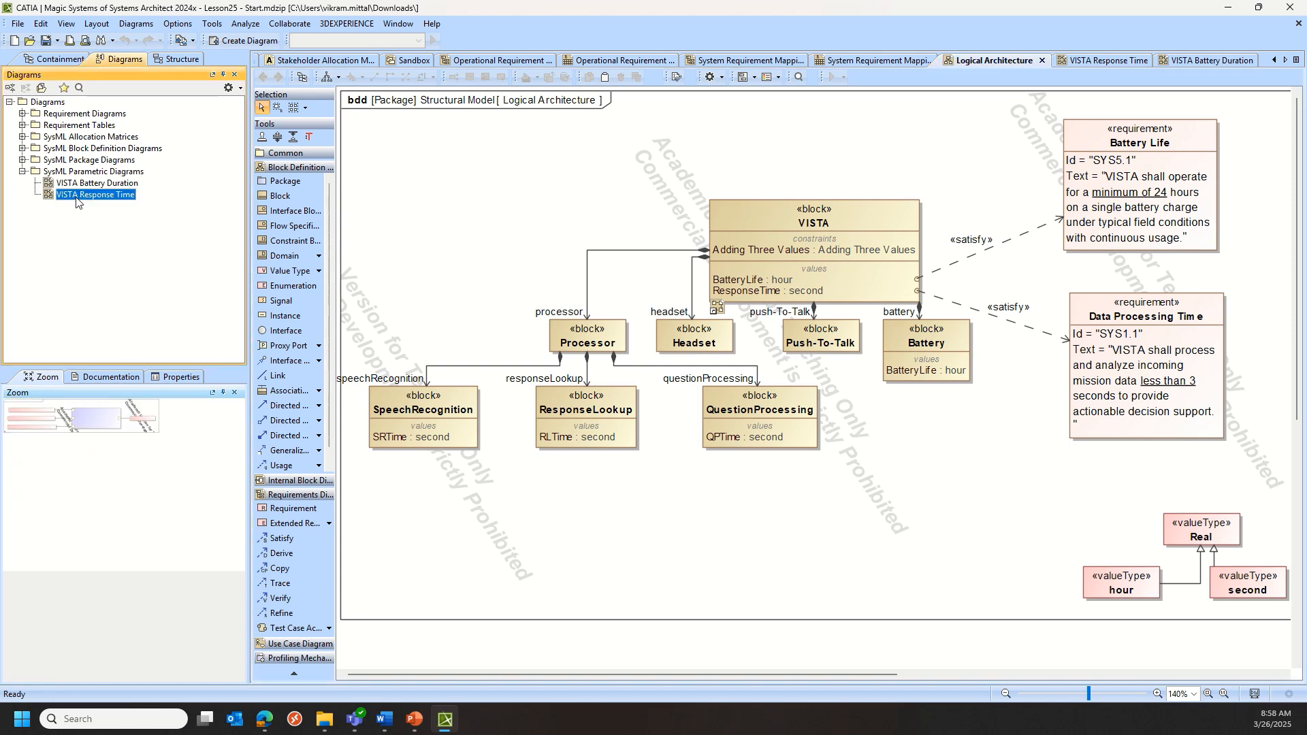
double_click(62, 196)
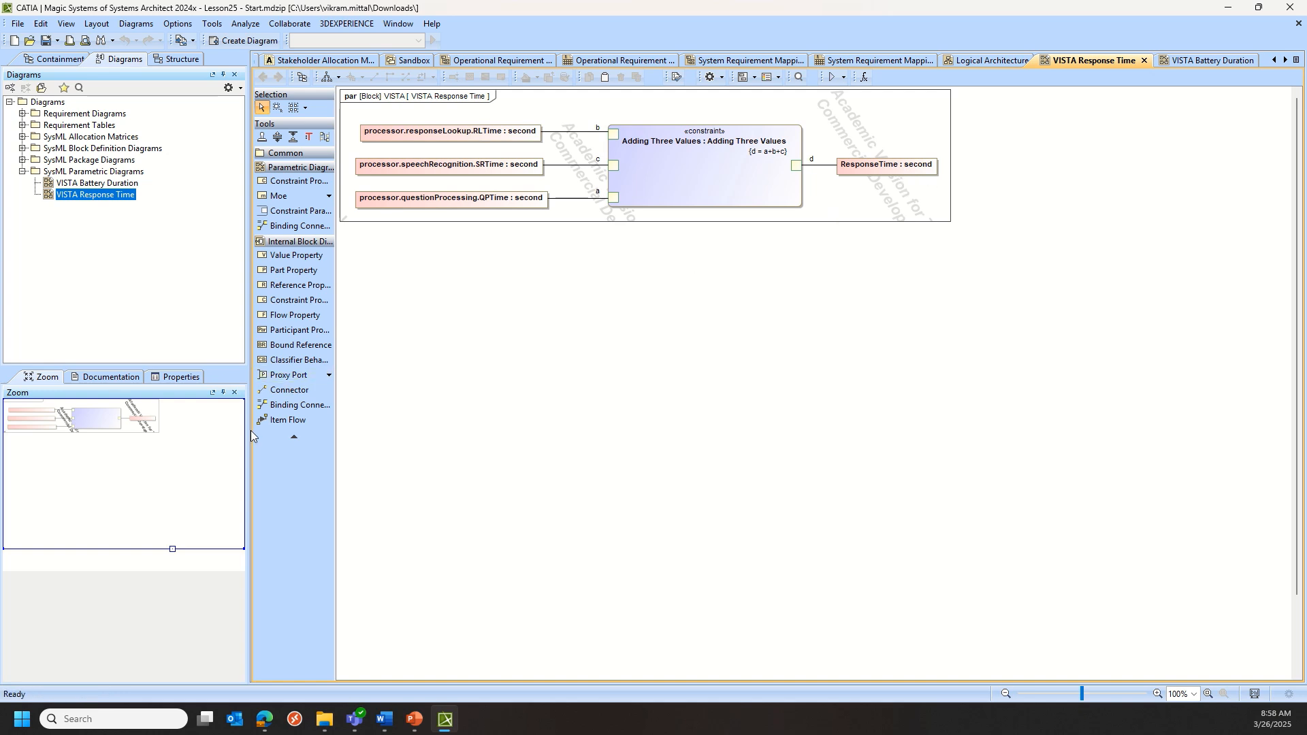
Apply the Uniform stereotype to the response lookup's RLTime value property.
double_click(463, 137)
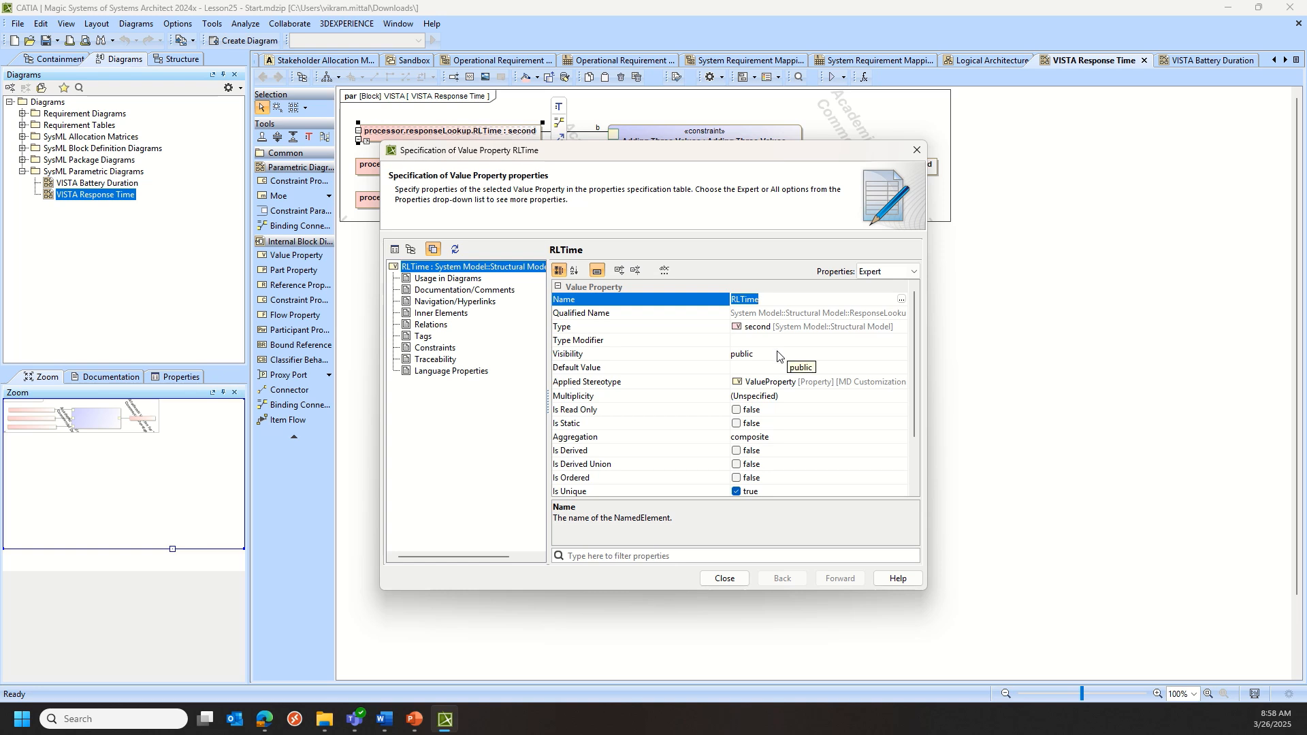
left_click(799, 385)
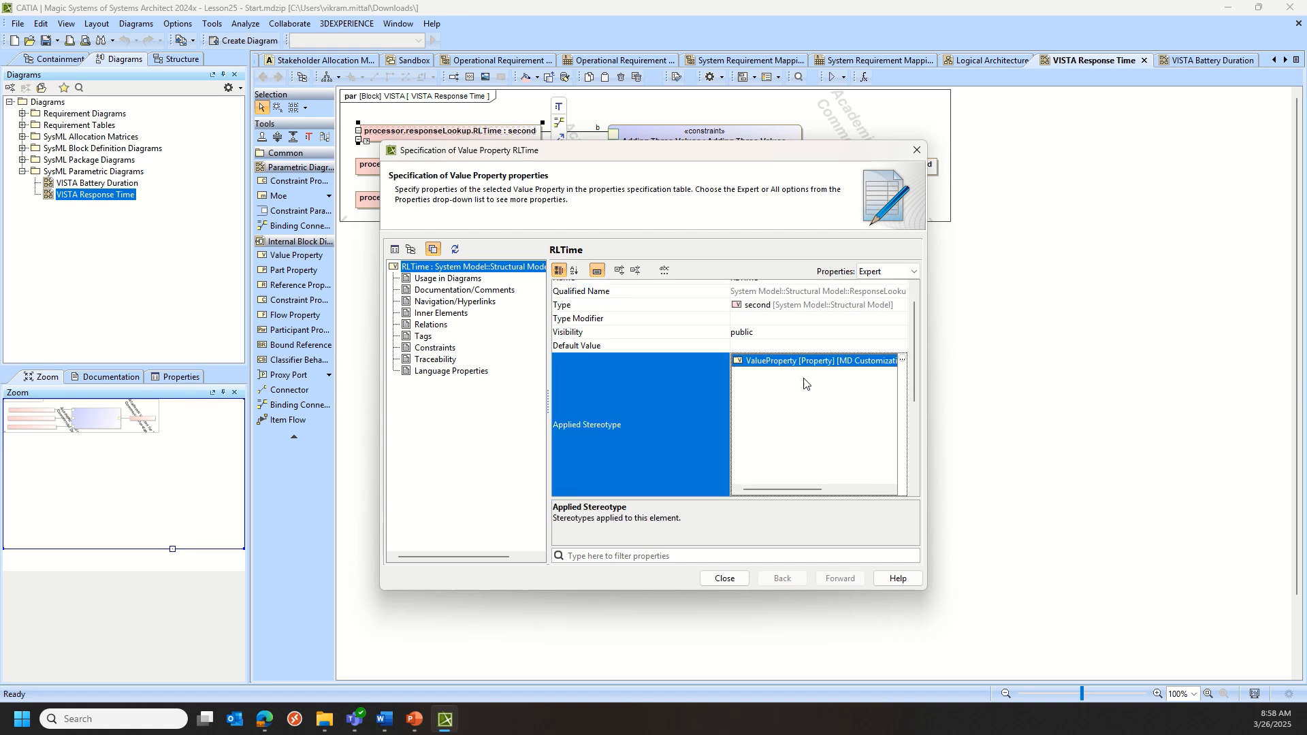
left_click(903, 360)
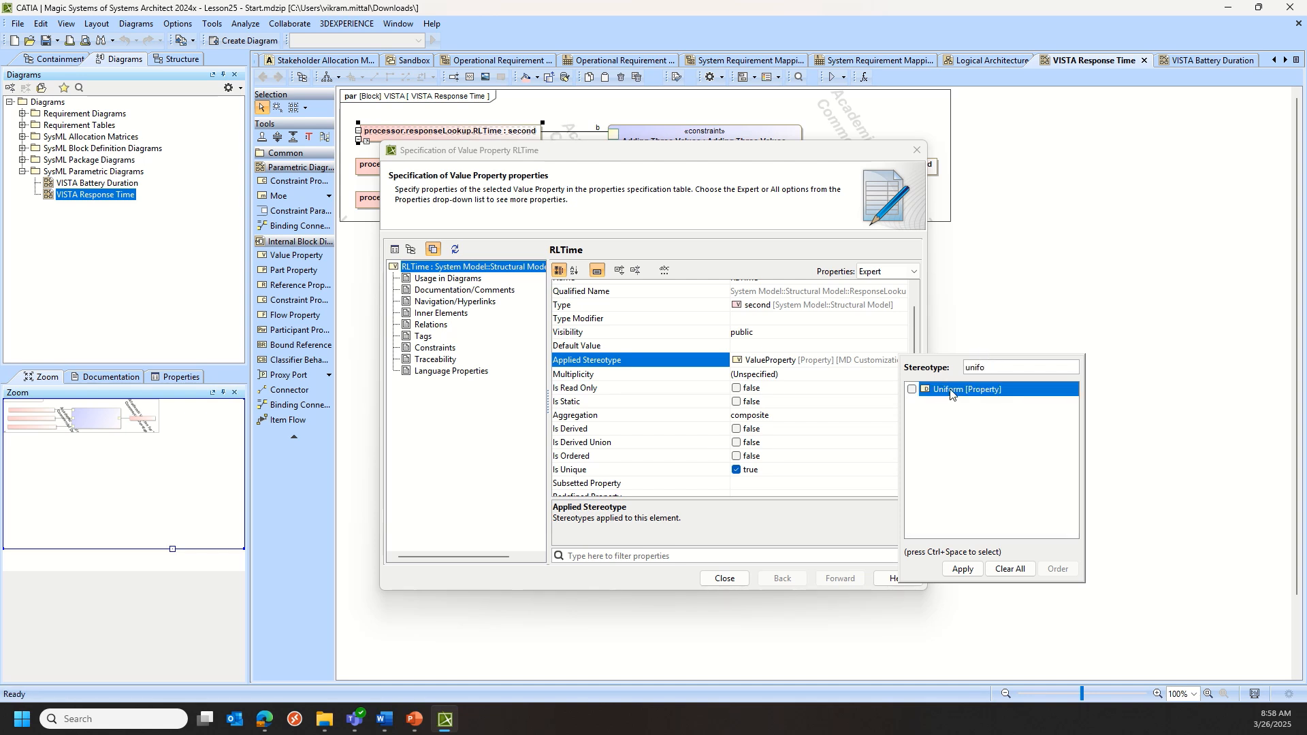
left_click(912, 390)
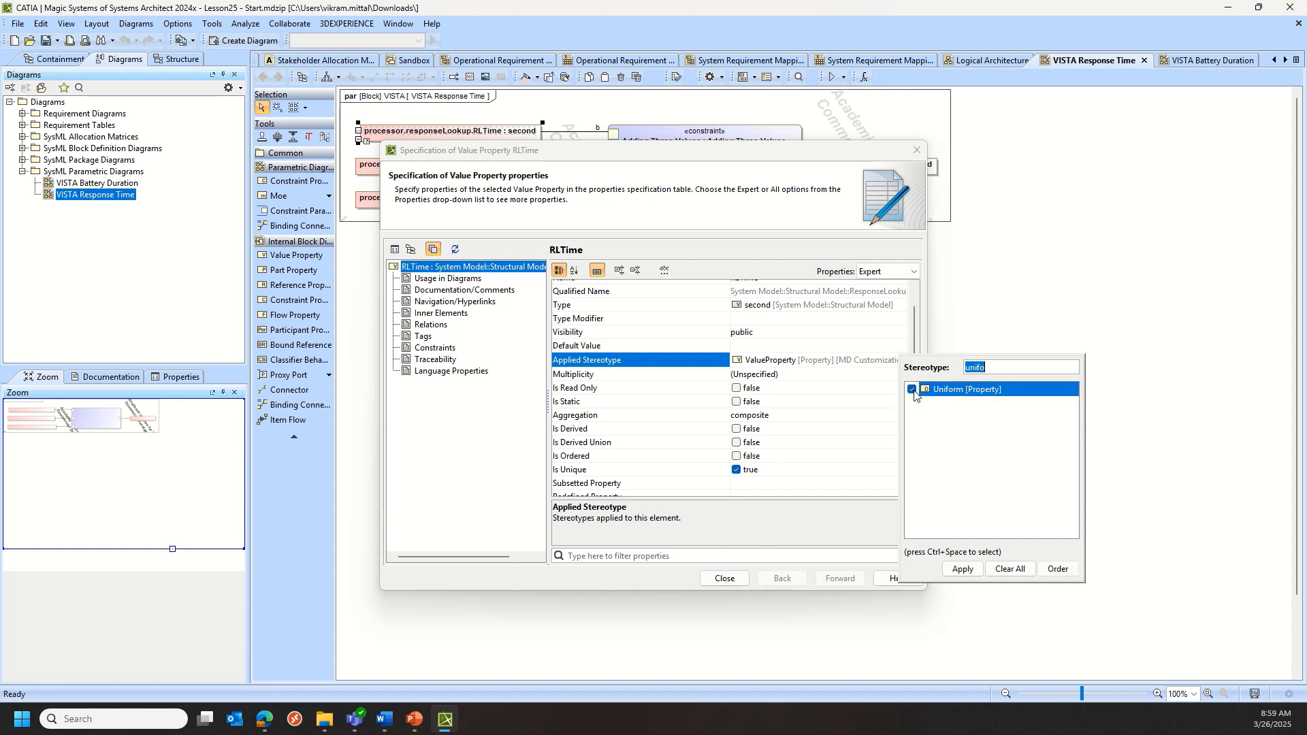
left_click(961, 569)
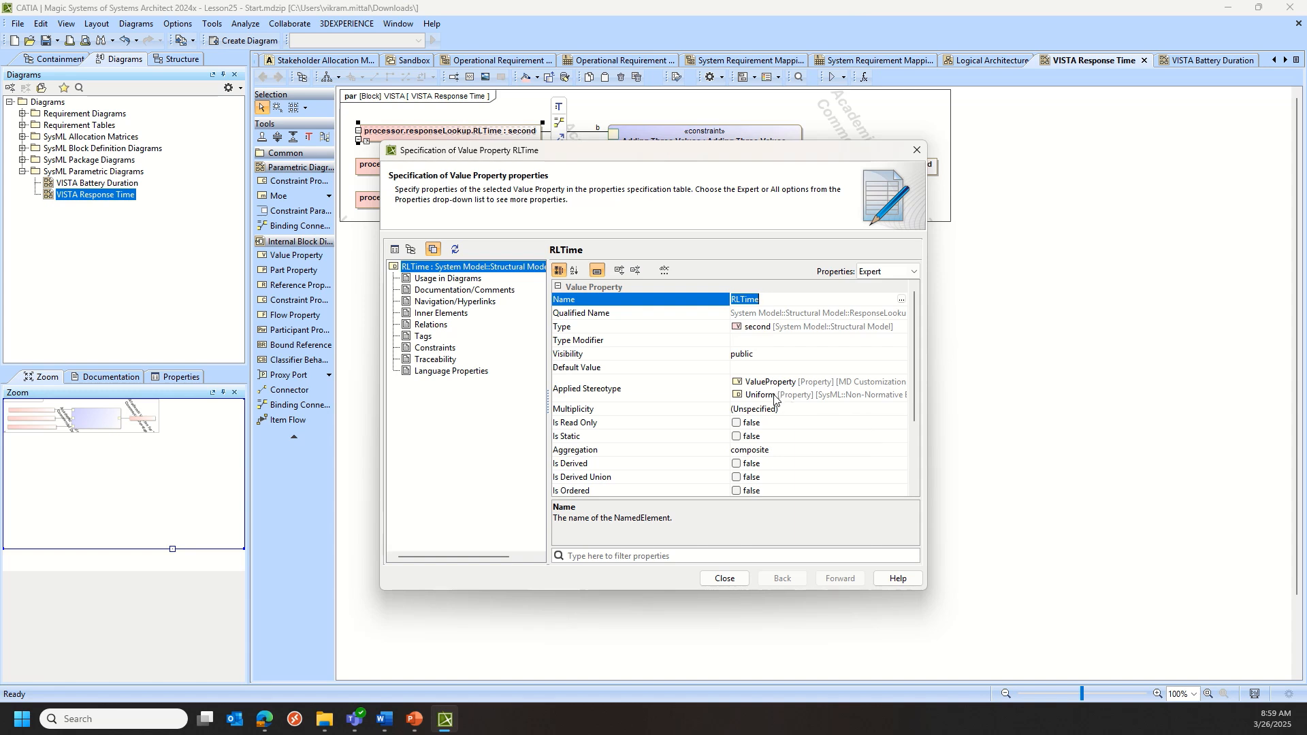
Set RLTime's Max to 1.5 and Min to 0.4, and close its specification.
scroll(774, 398, "down", 3)
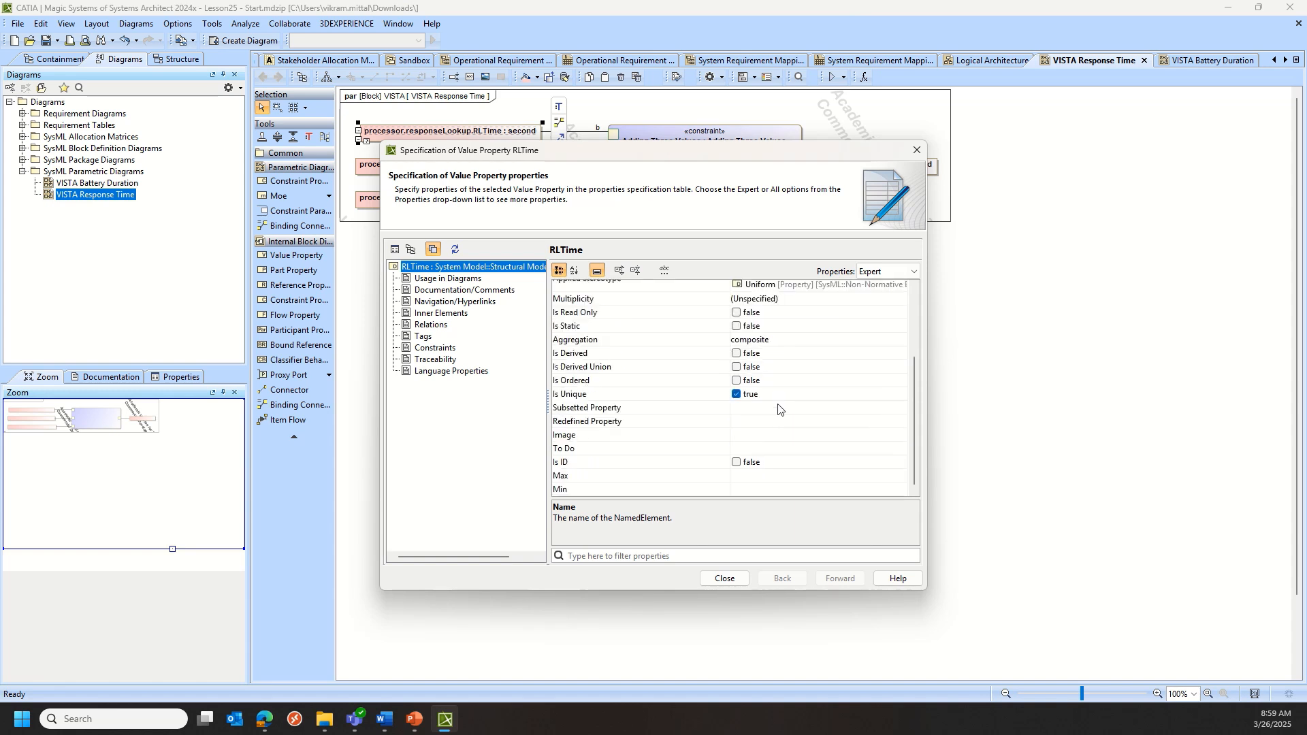
left_click(777, 476)
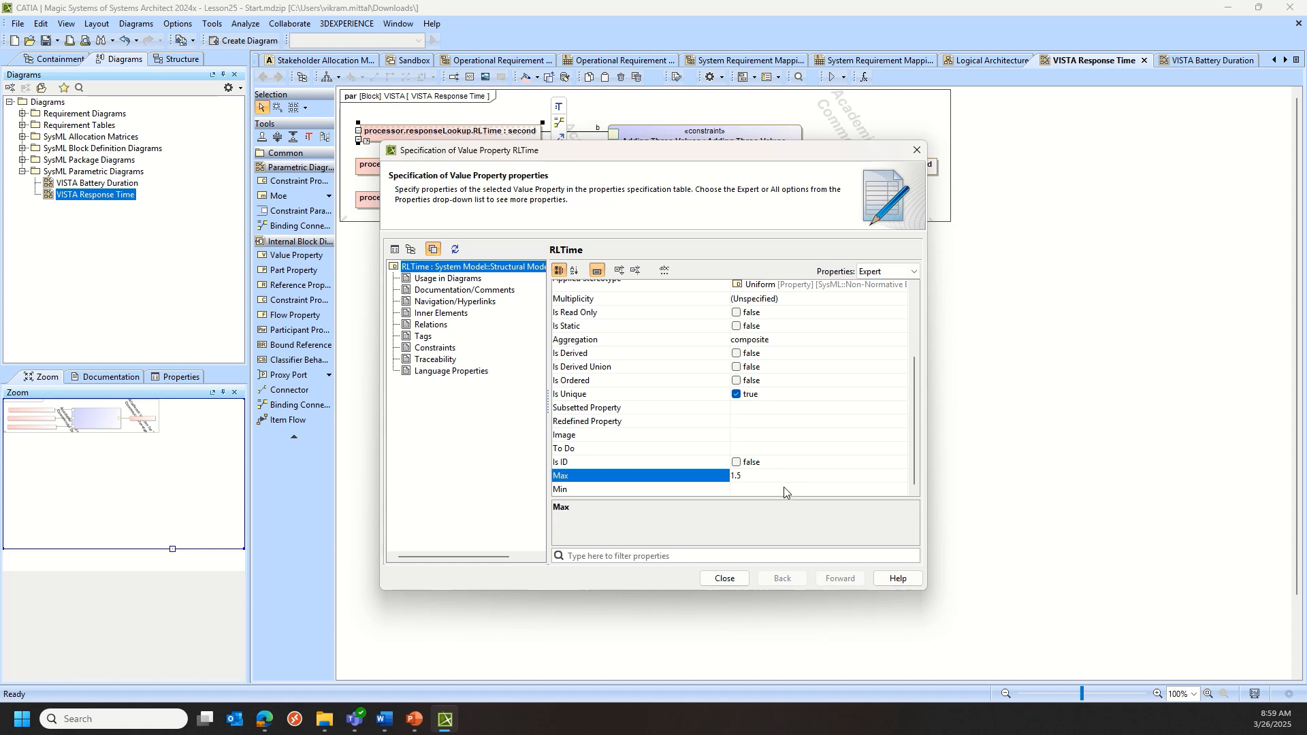
left_click(783, 488)
type("0.4")
left_click(725, 583)
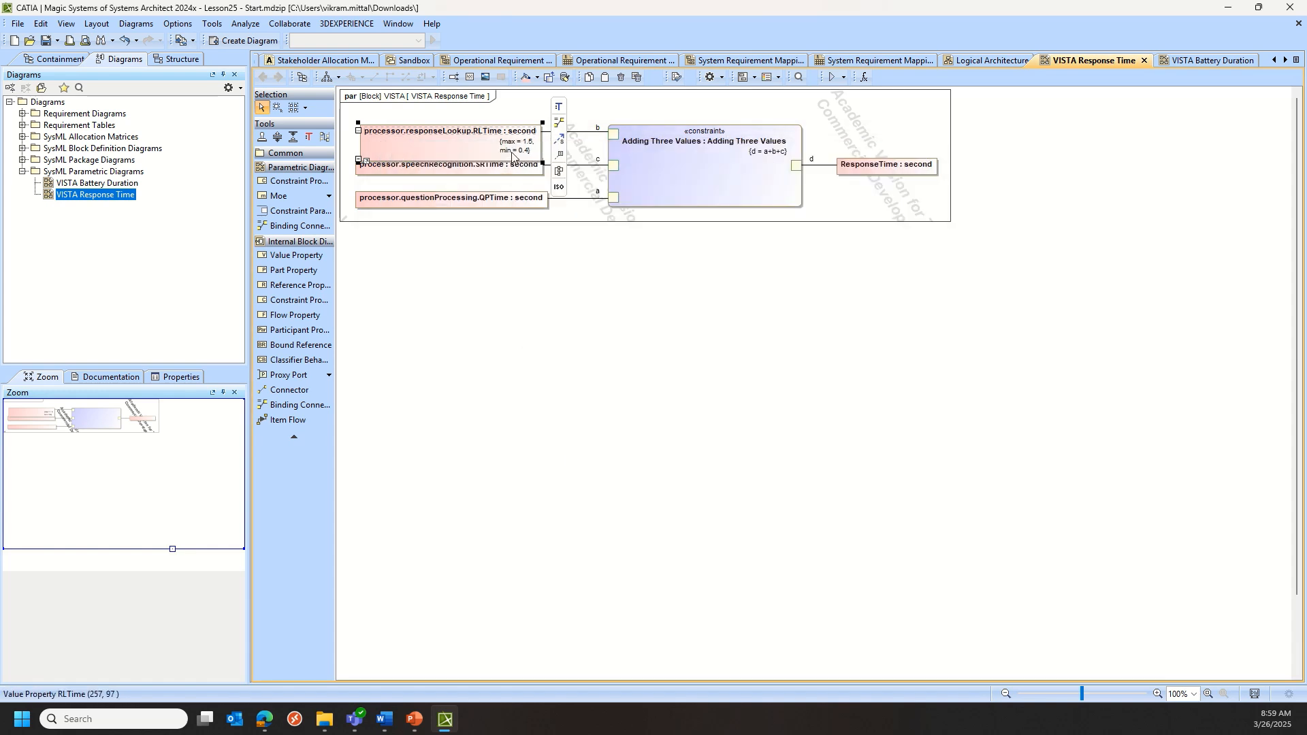
Automatically lay out the parametric diagram to separate the overlapping RLTime and SRTime properties.
left_click(379, 226)
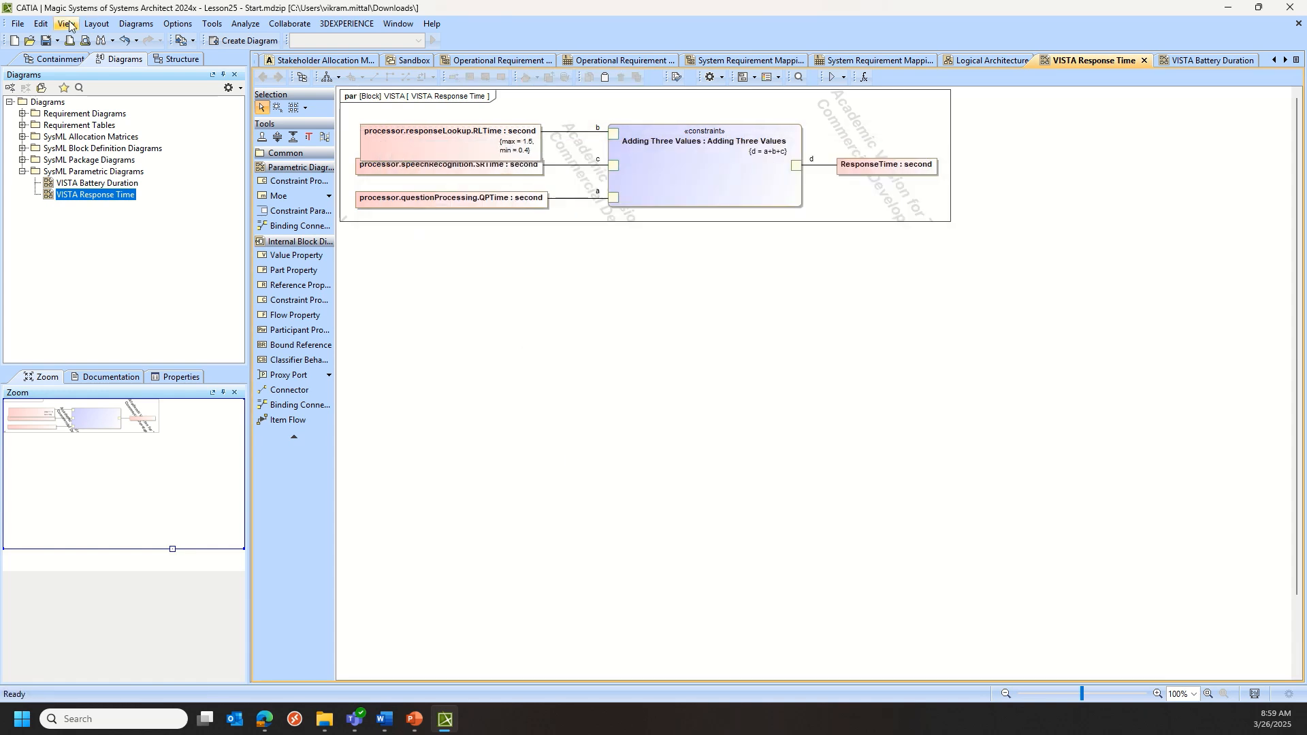
left_click(93, 24)
left_click(120, 54)
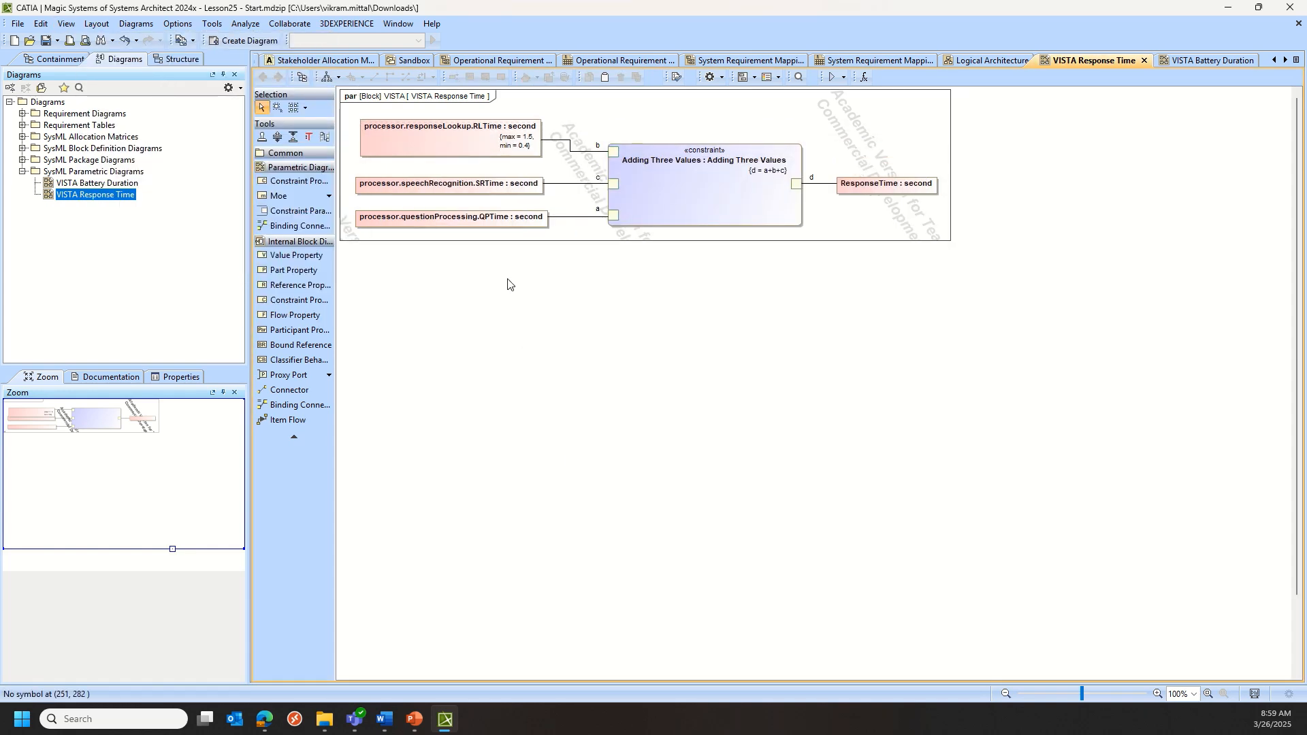
Apply the Normal stereotype to the speech recognition's SRTime value property.
double_click(509, 195)
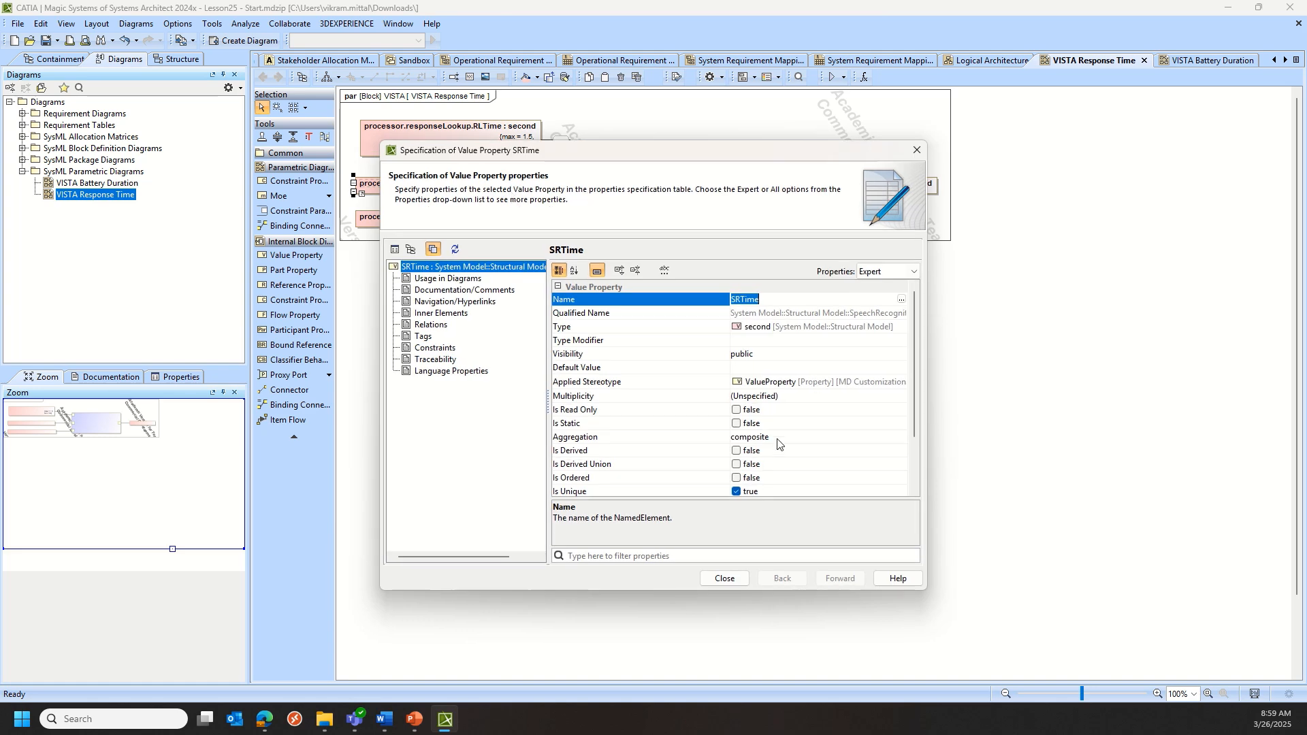
left_click(813, 381)
left_click(898, 356)
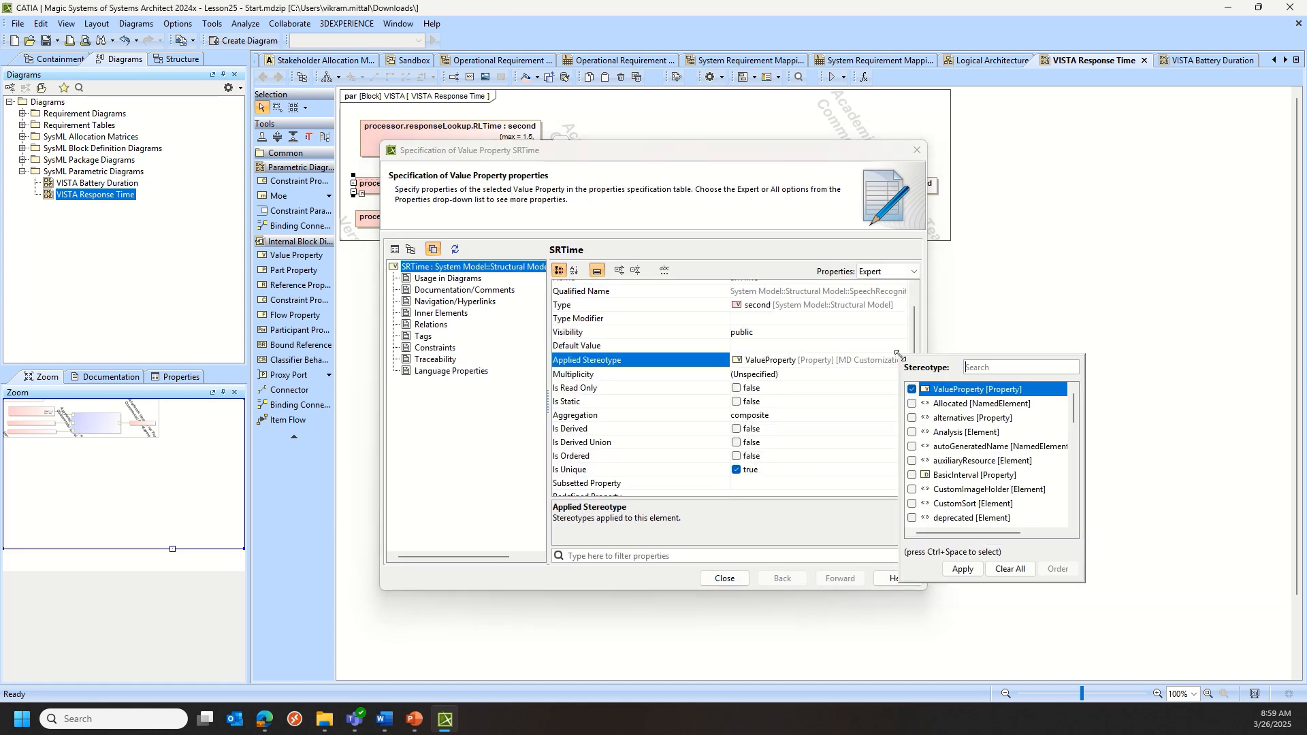
left_click(984, 367)
left_click(913, 390)
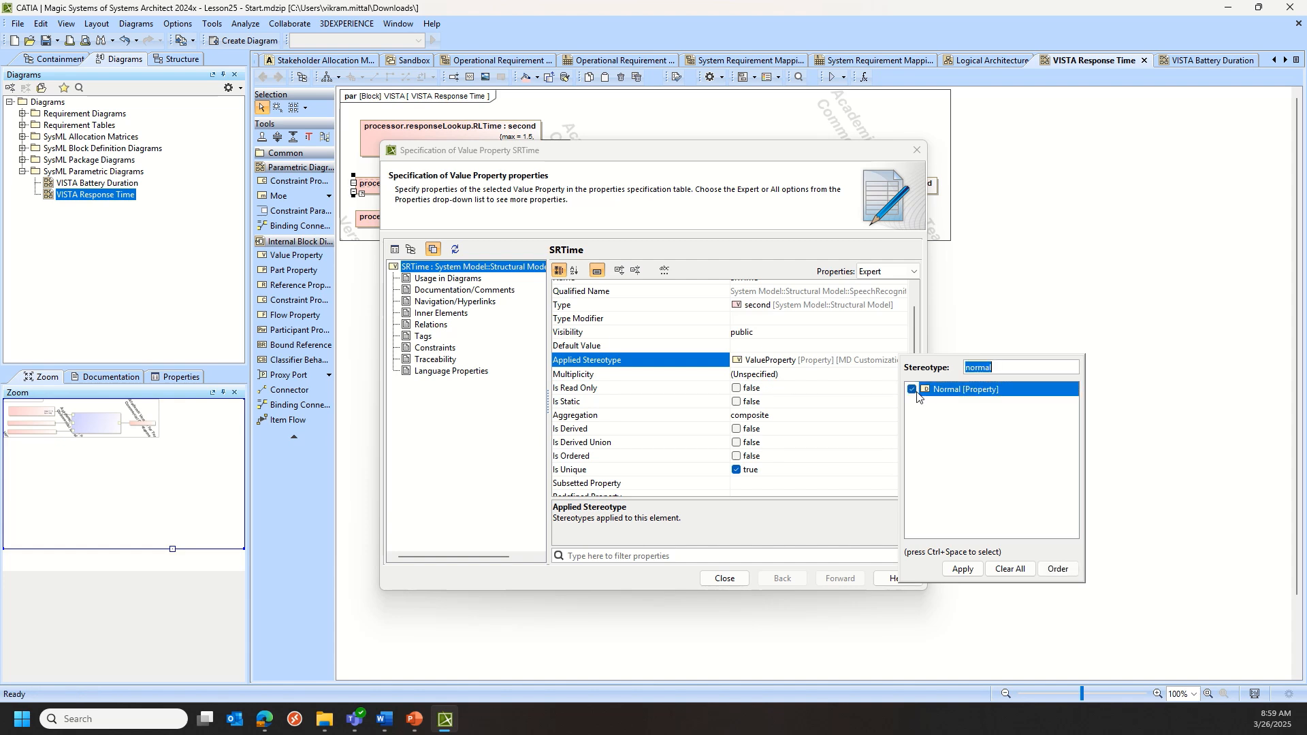
left_click(963, 570)
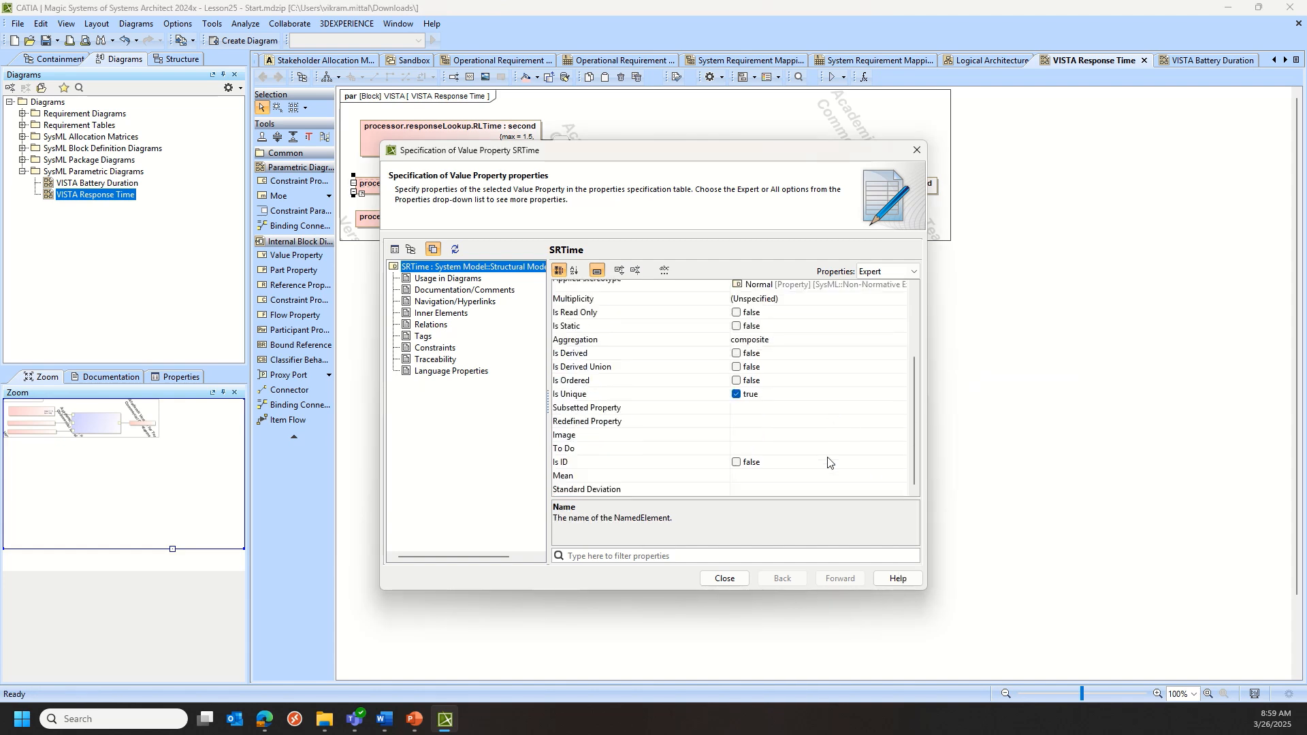
Set SRTime's Mean to 2 and Standard Deviation to 1, and close its specification.
left_click(780, 478)
type("2")
left_click(806, 489)
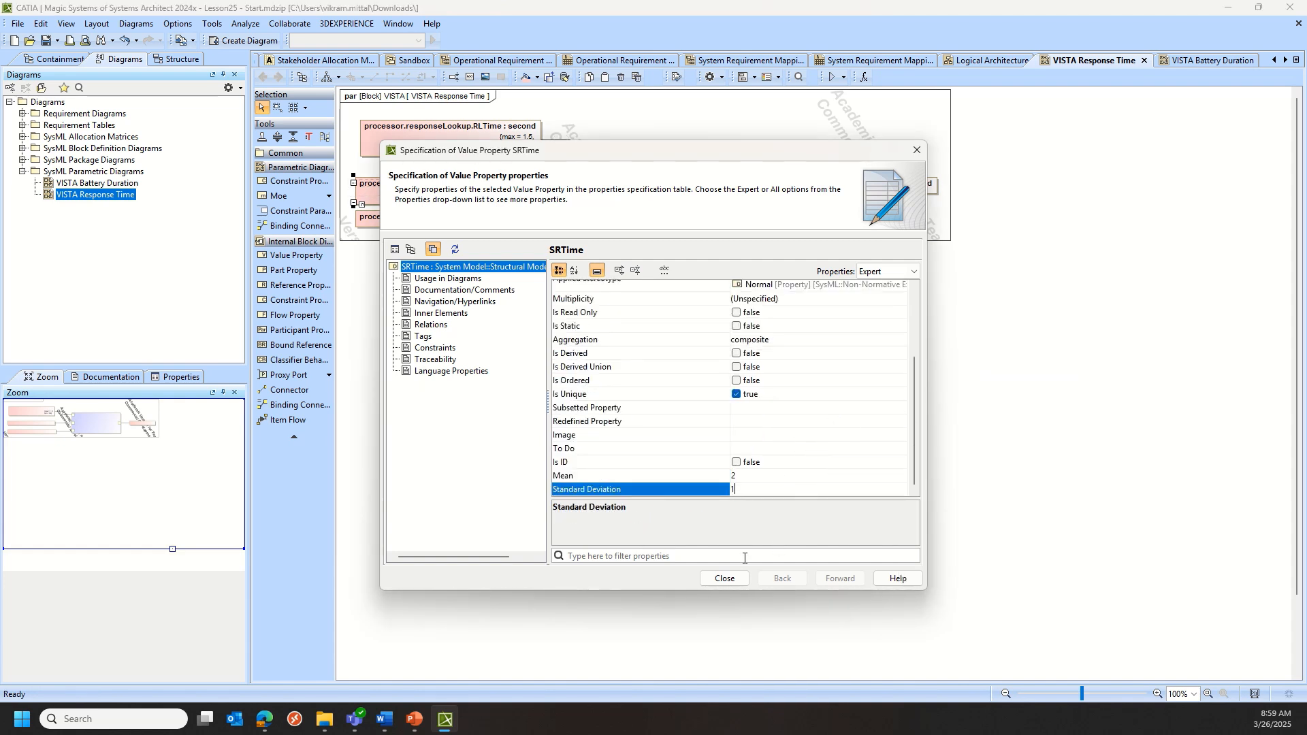
left_click(726, 575)
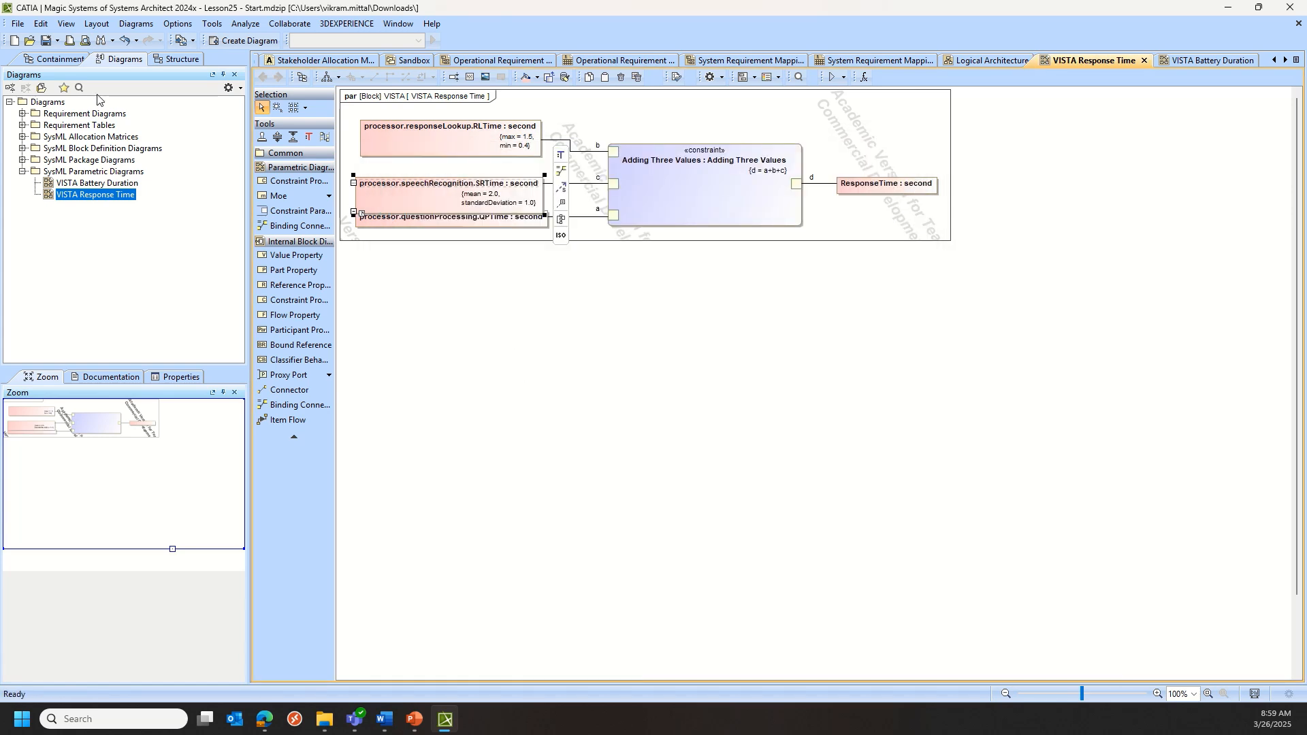
Lay out the parametric diagram again to separate the overlapping SRTime and QPTime properties.
left_click(96, 23)
left_click(346, 240)
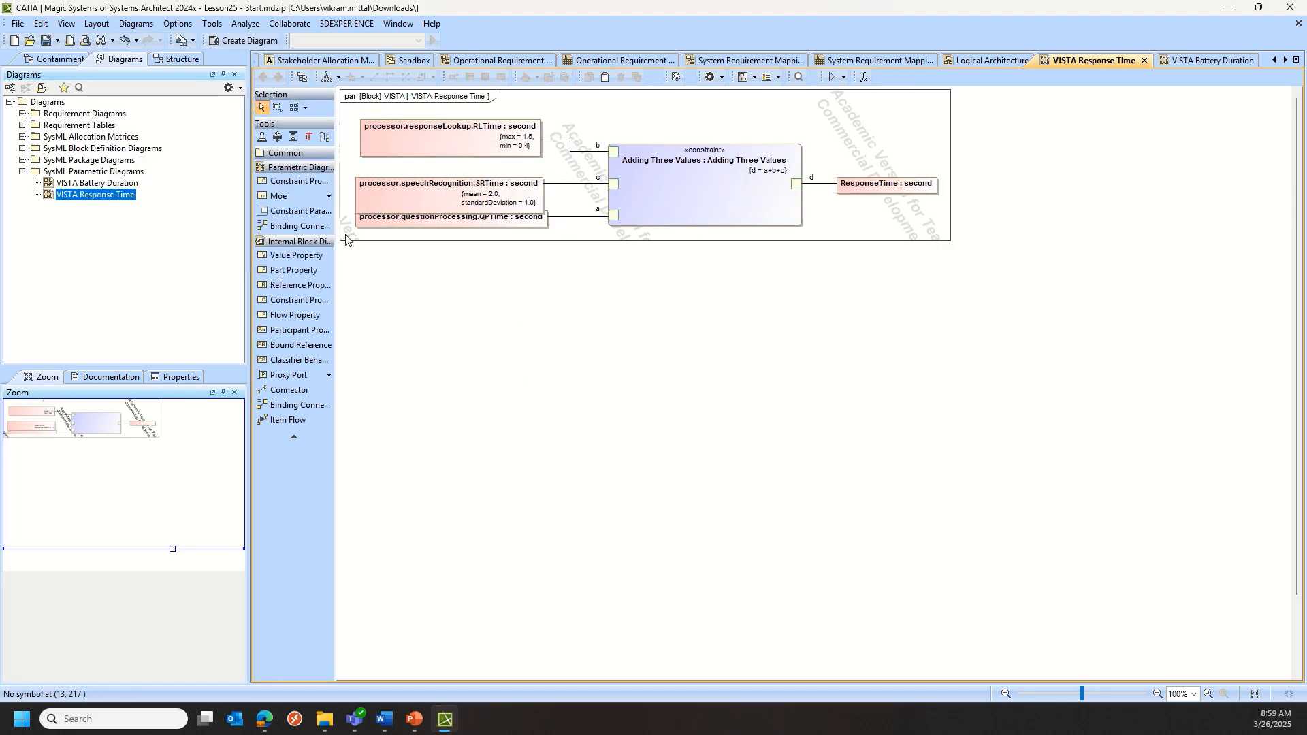
left_click(96, 24)
left_click(123, 55)
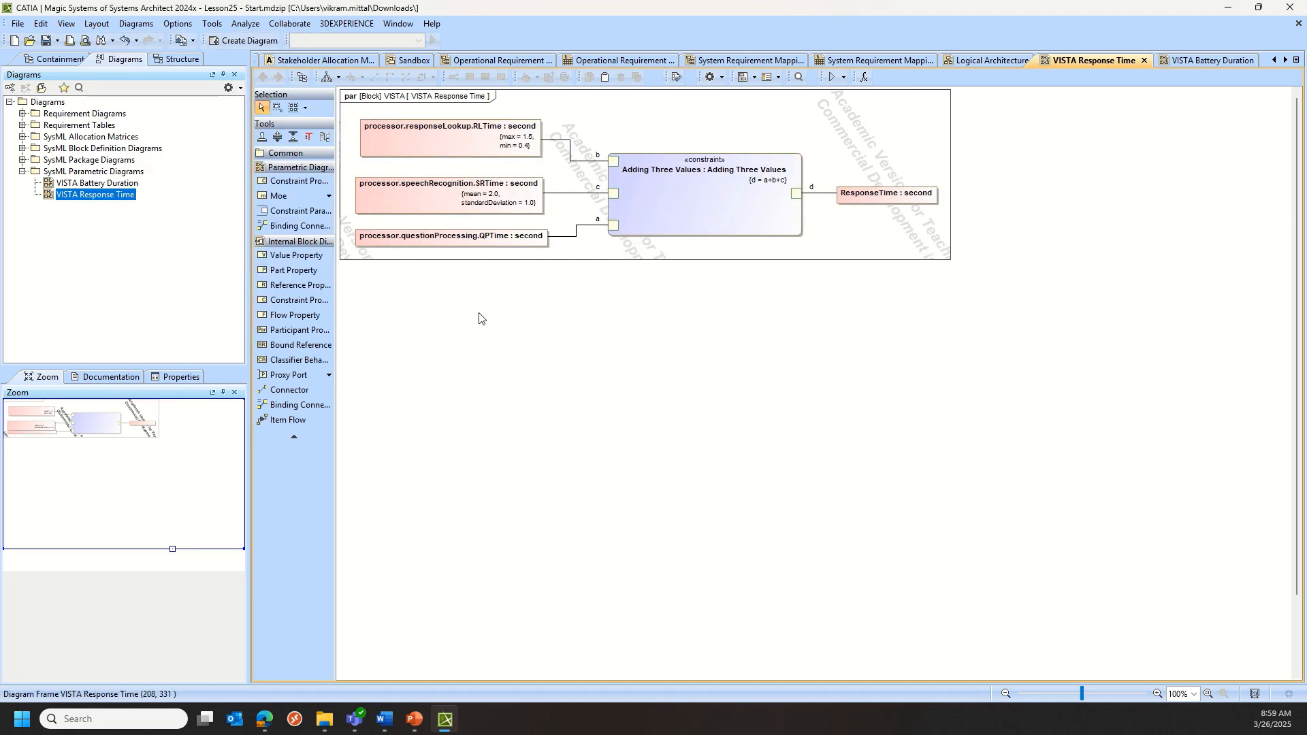
Apply the Normal stereotype to the question processing's QPTime value property.
double_click(514, 243)
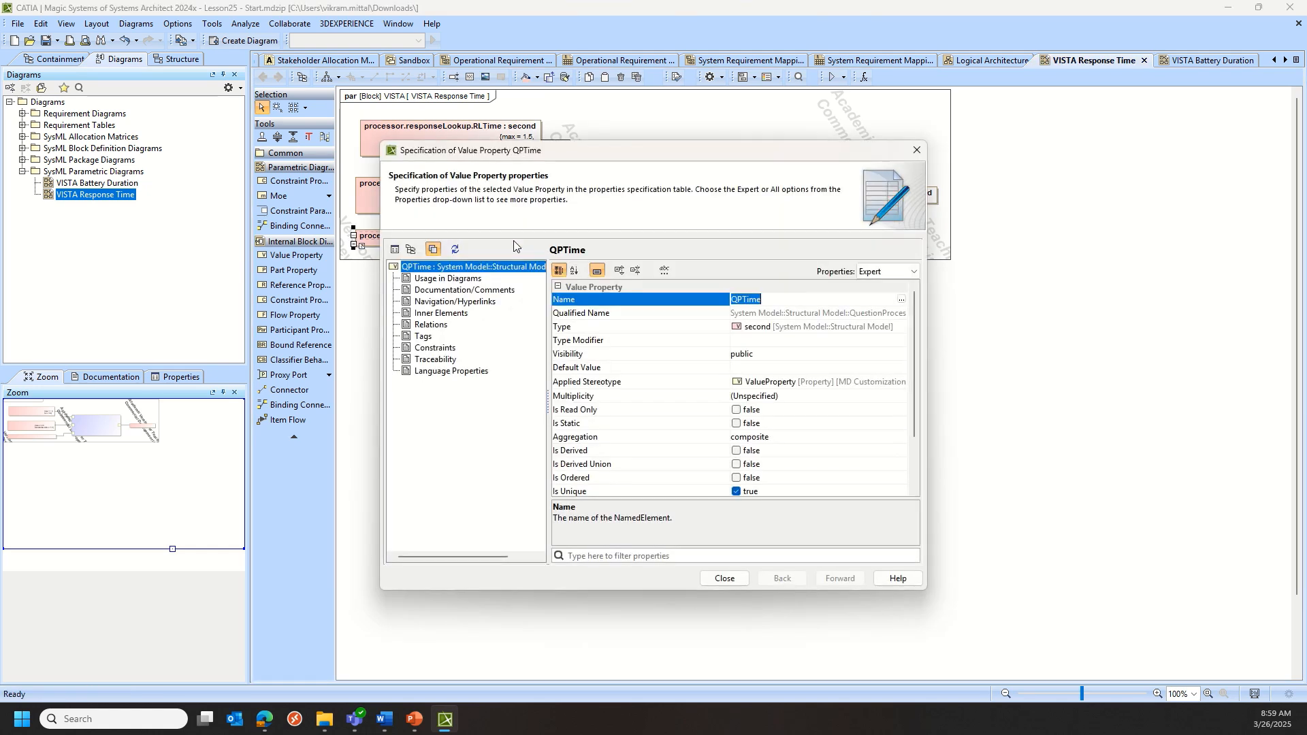
left_click(867, 382)
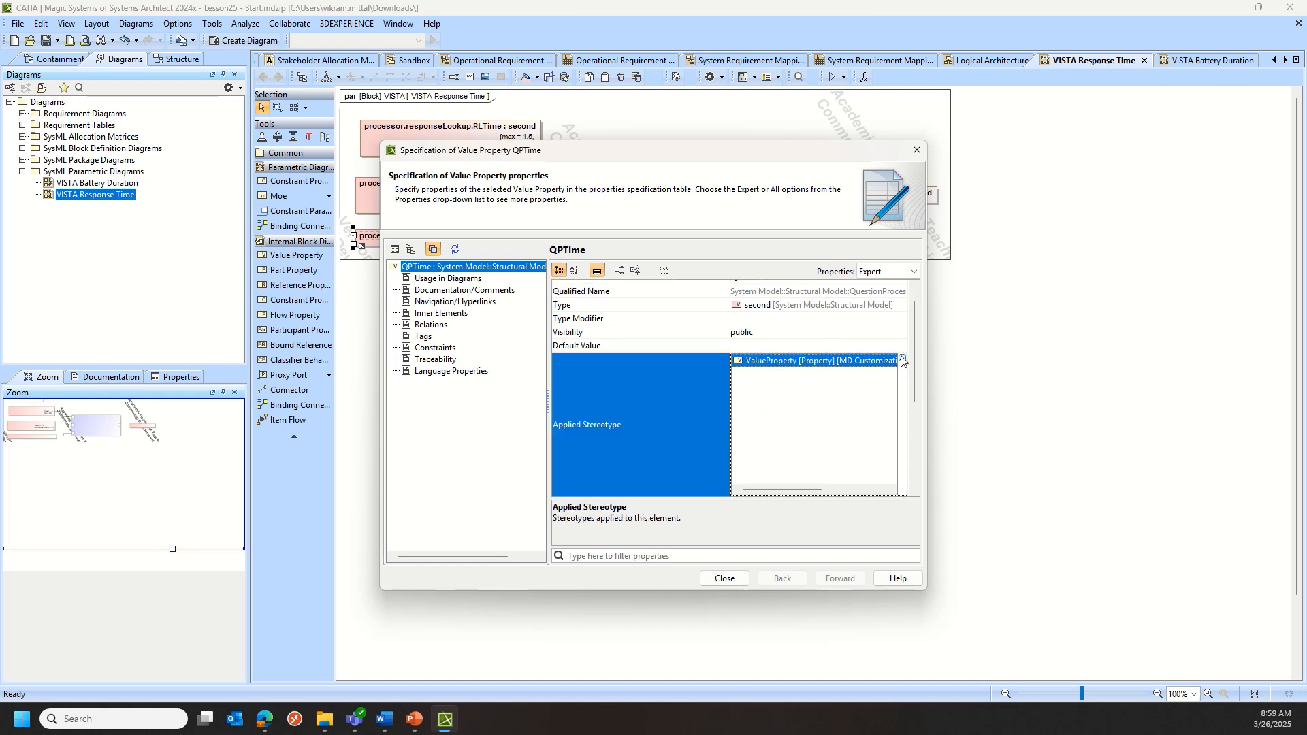
left_click(902, 362)
scroll(975, 480, "down", 10)
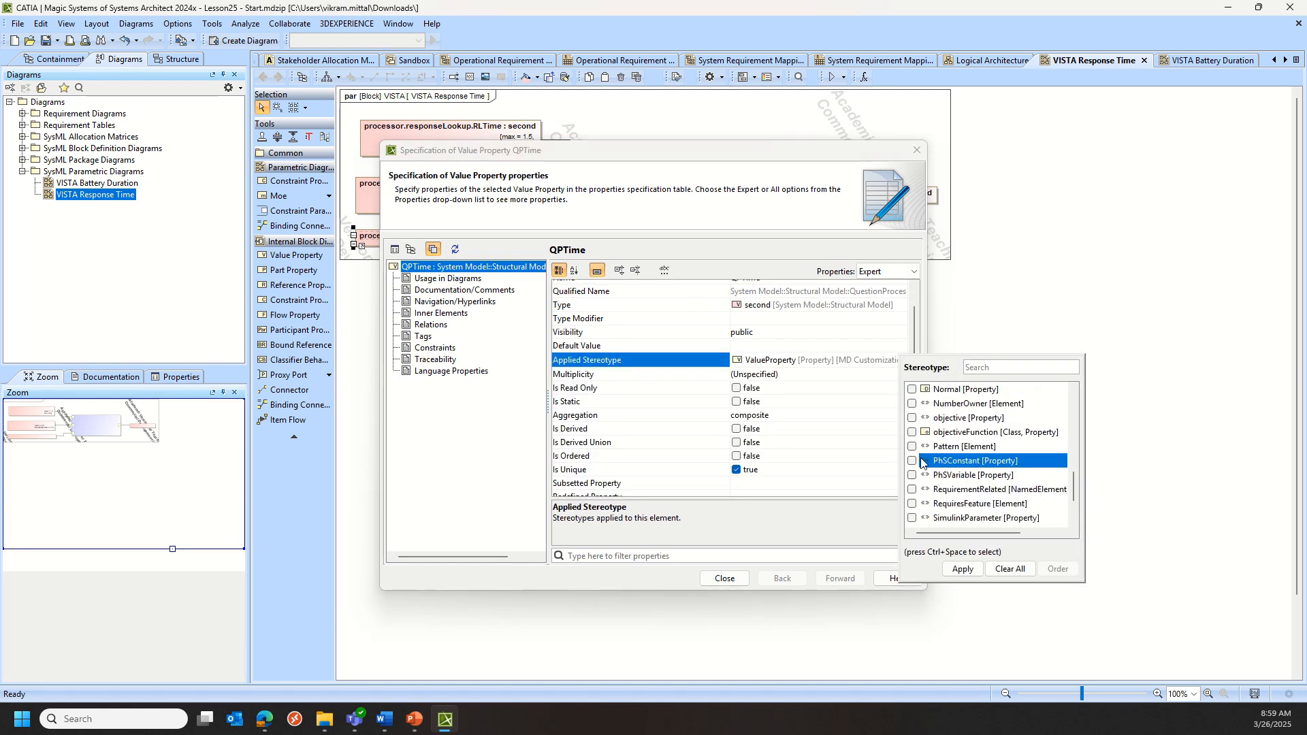
left_click(911, 390)
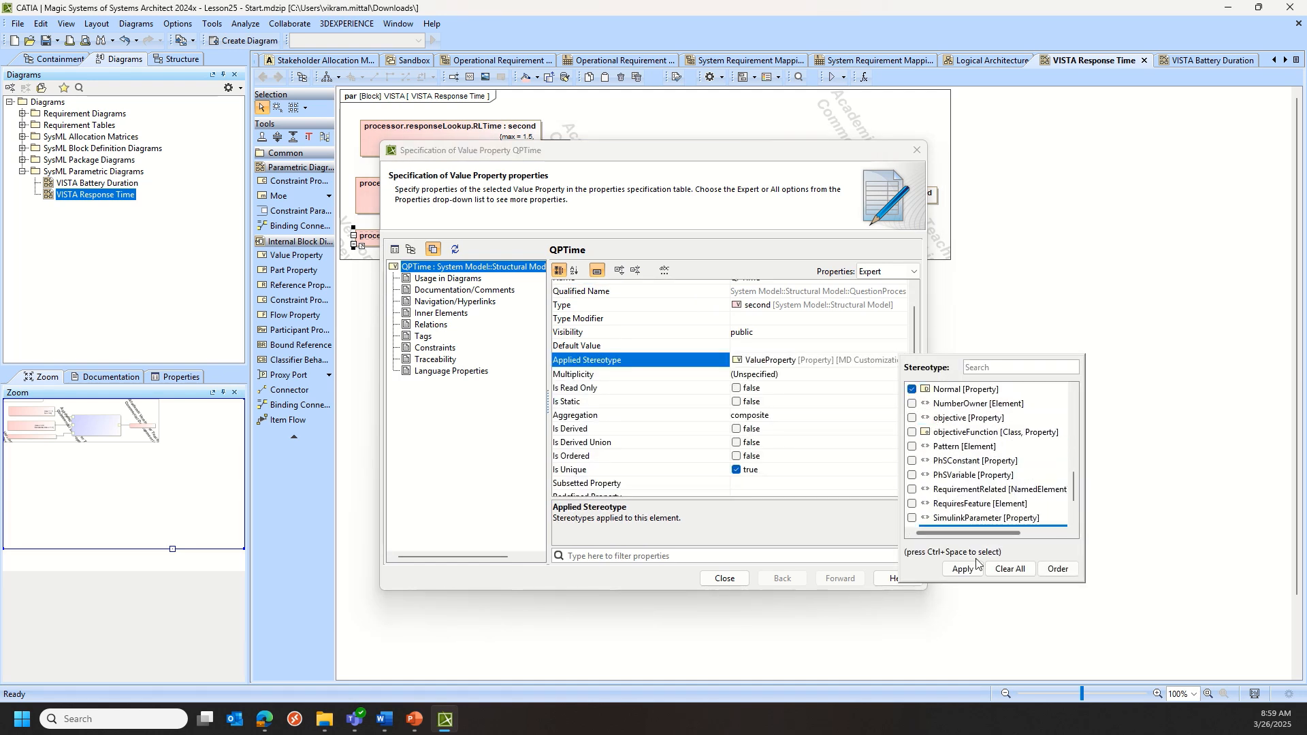
left_click(962, 569)
Set QPTime's Mean to 1.5 and Standard Deviation to 0.5, and close its specification.
scroll(796, 438, "down", 2)
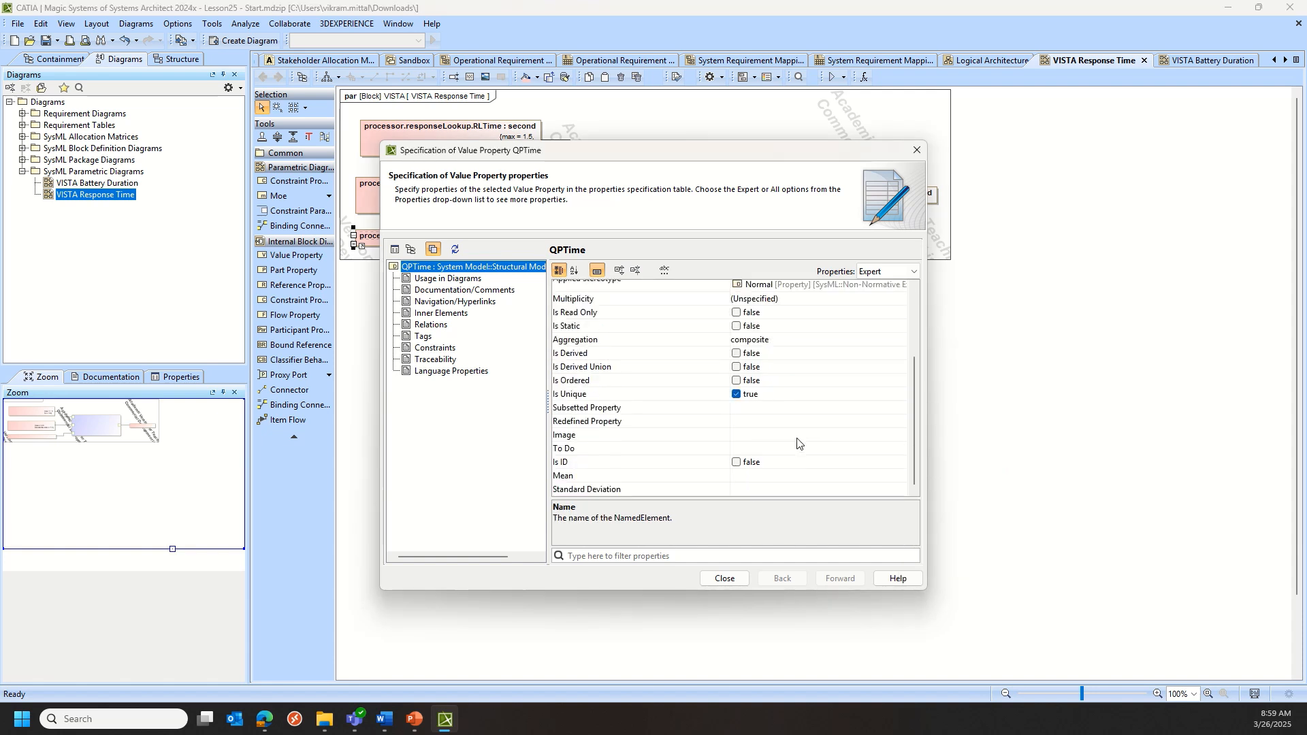
left_click(806, 475)
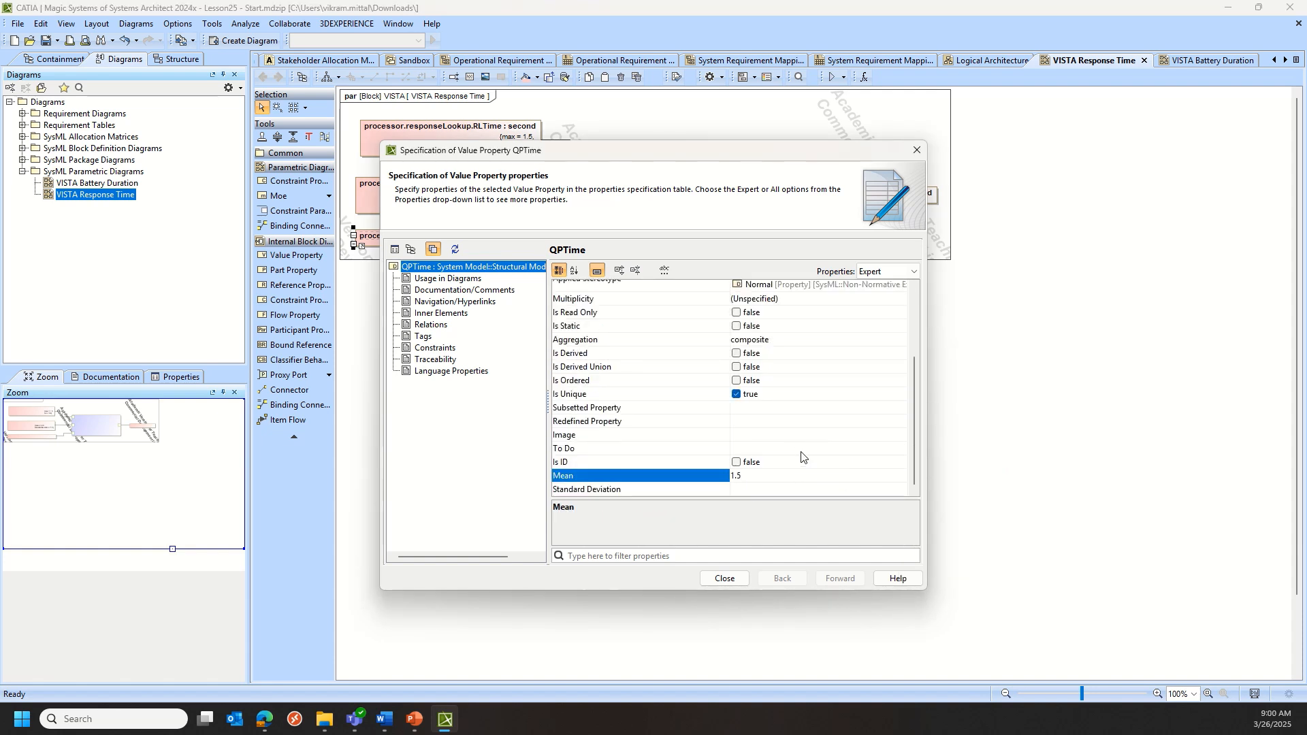
left_click(813, 487)
type("0.5")
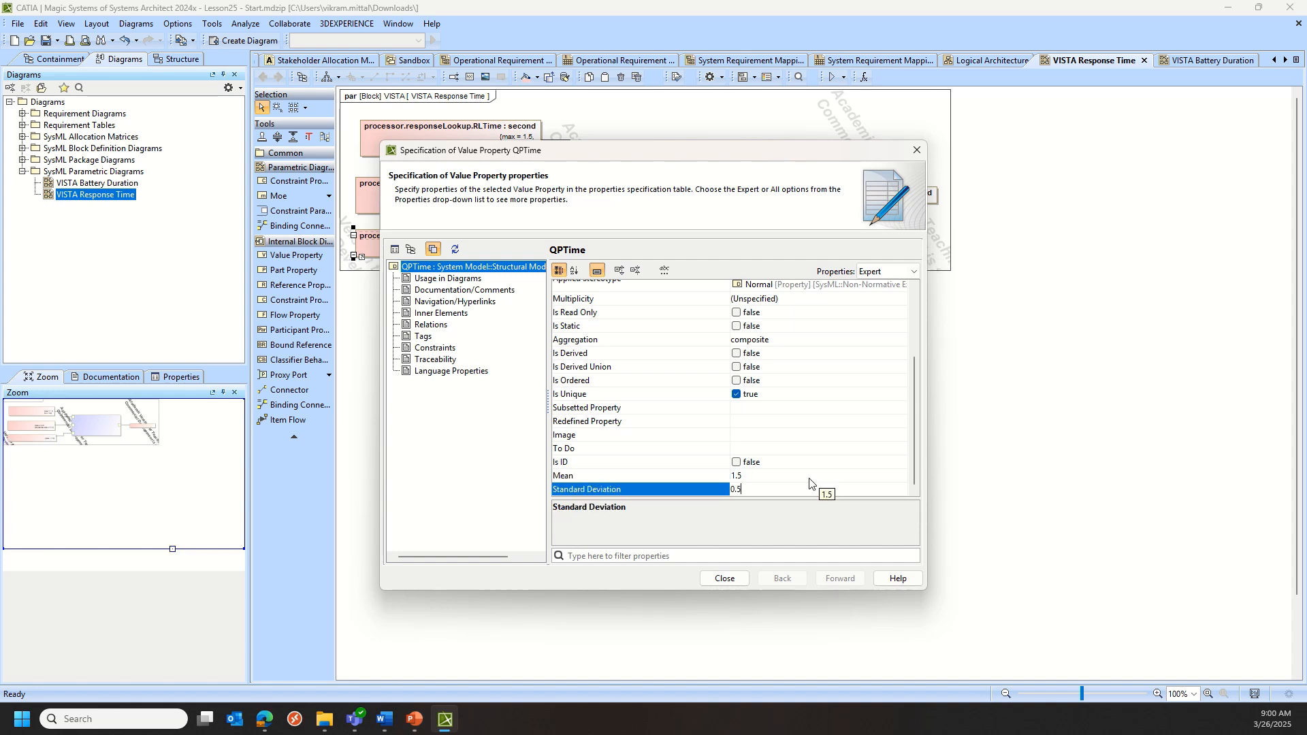
left_click(720, 579)
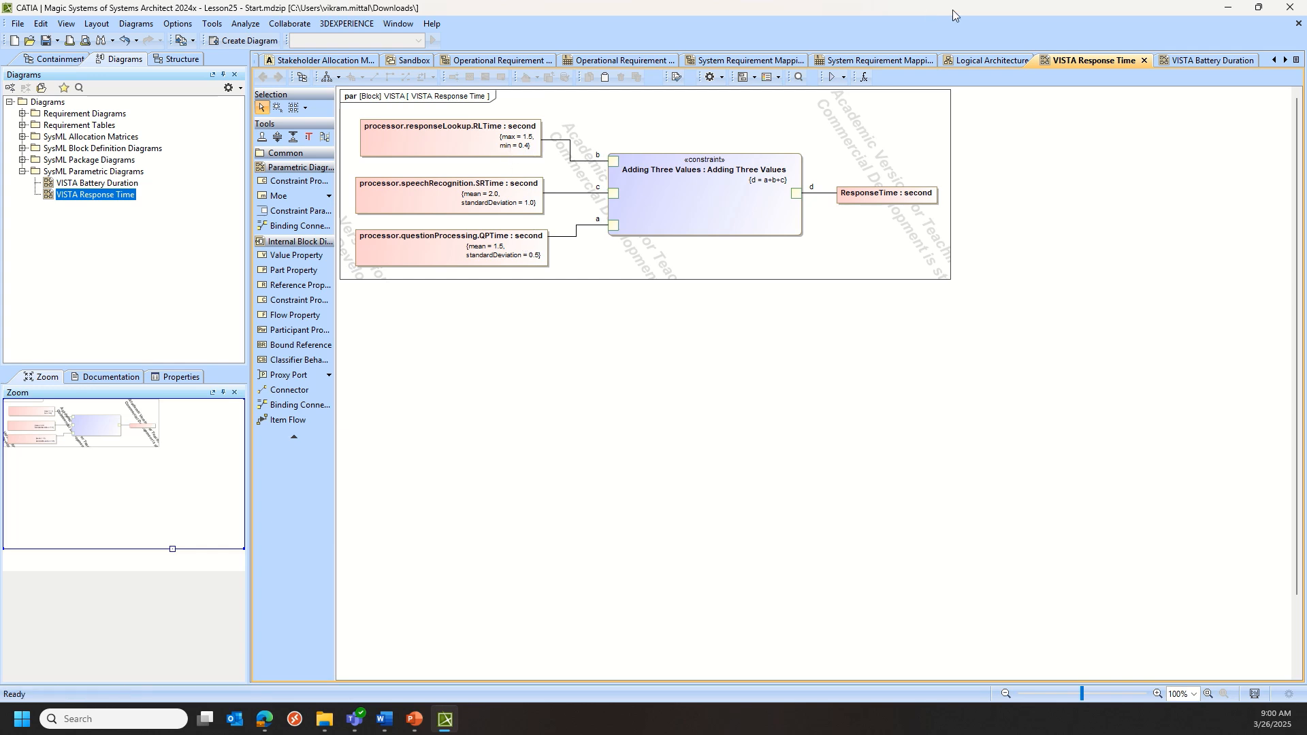
In the Logical Architecture diagram, move the ResponseLookup block below the SpeechRecognition and QuestionProcessing blocks.
left_click(980, 60)
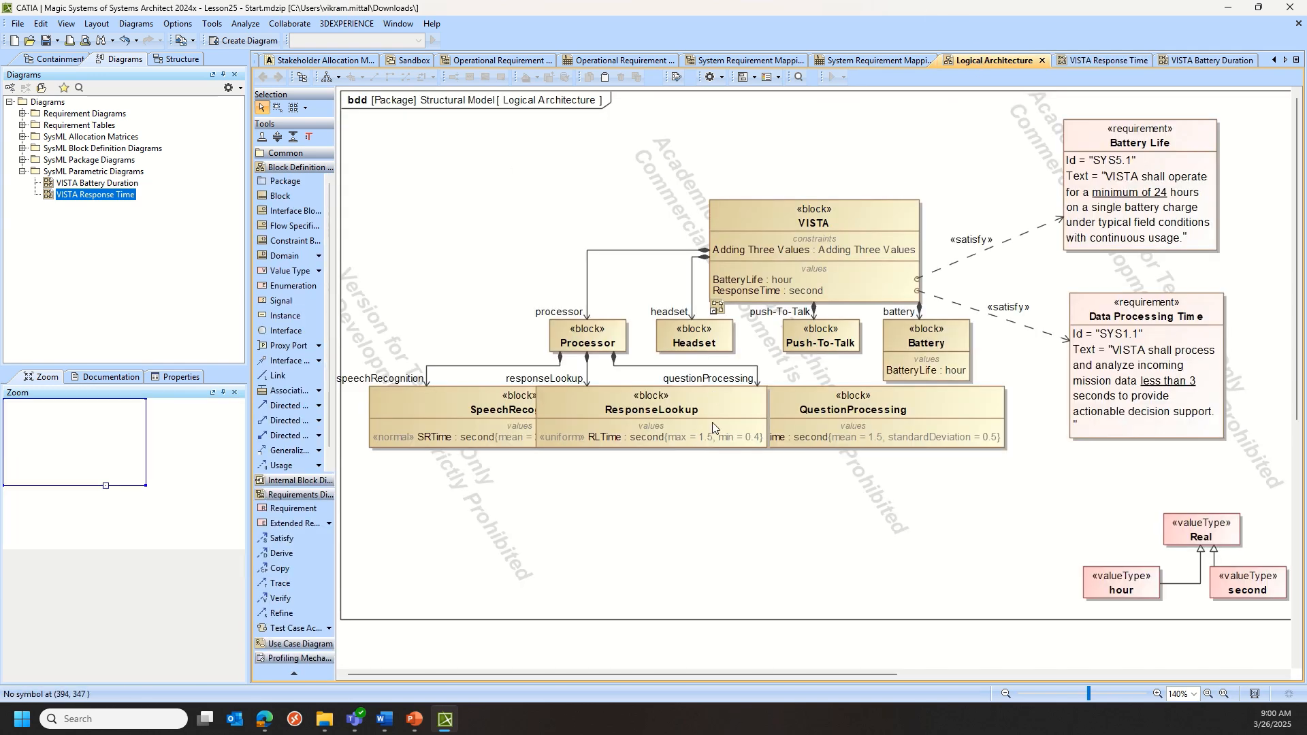
left_click_drag(650, 407, 664, 494)
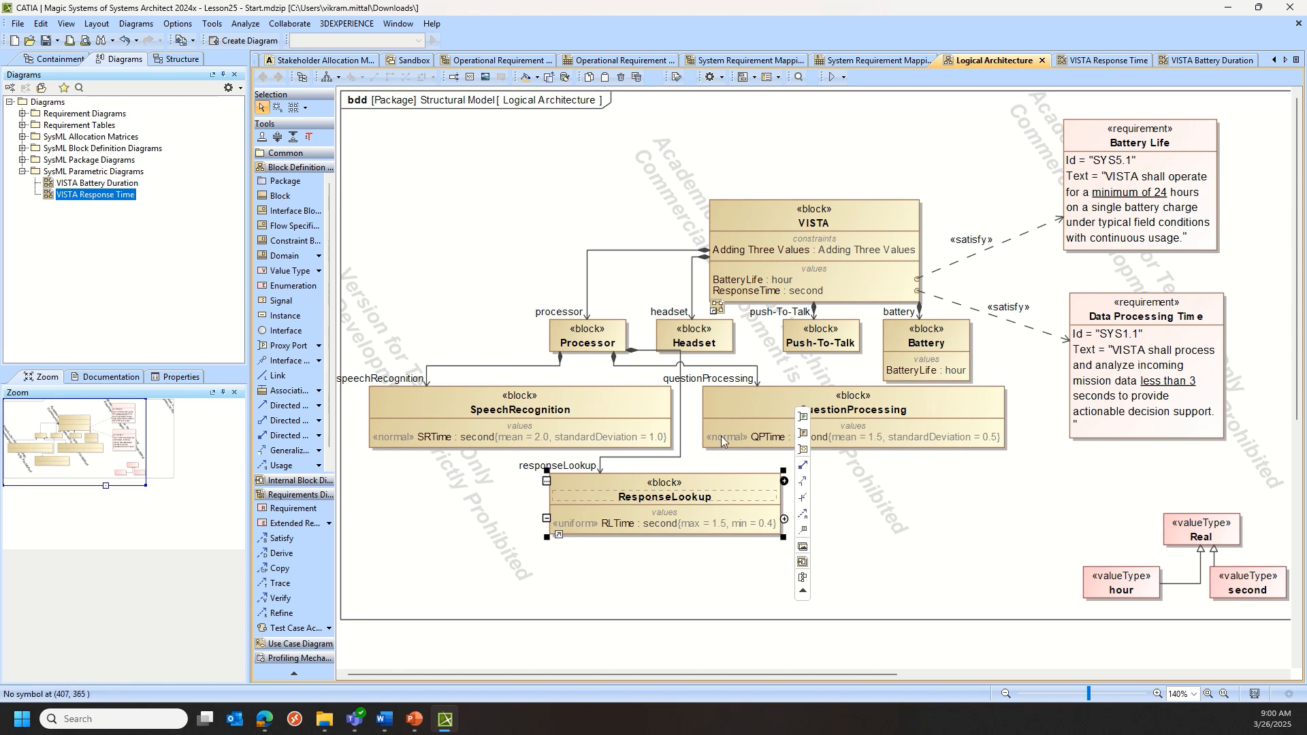
left_click(463, 490)
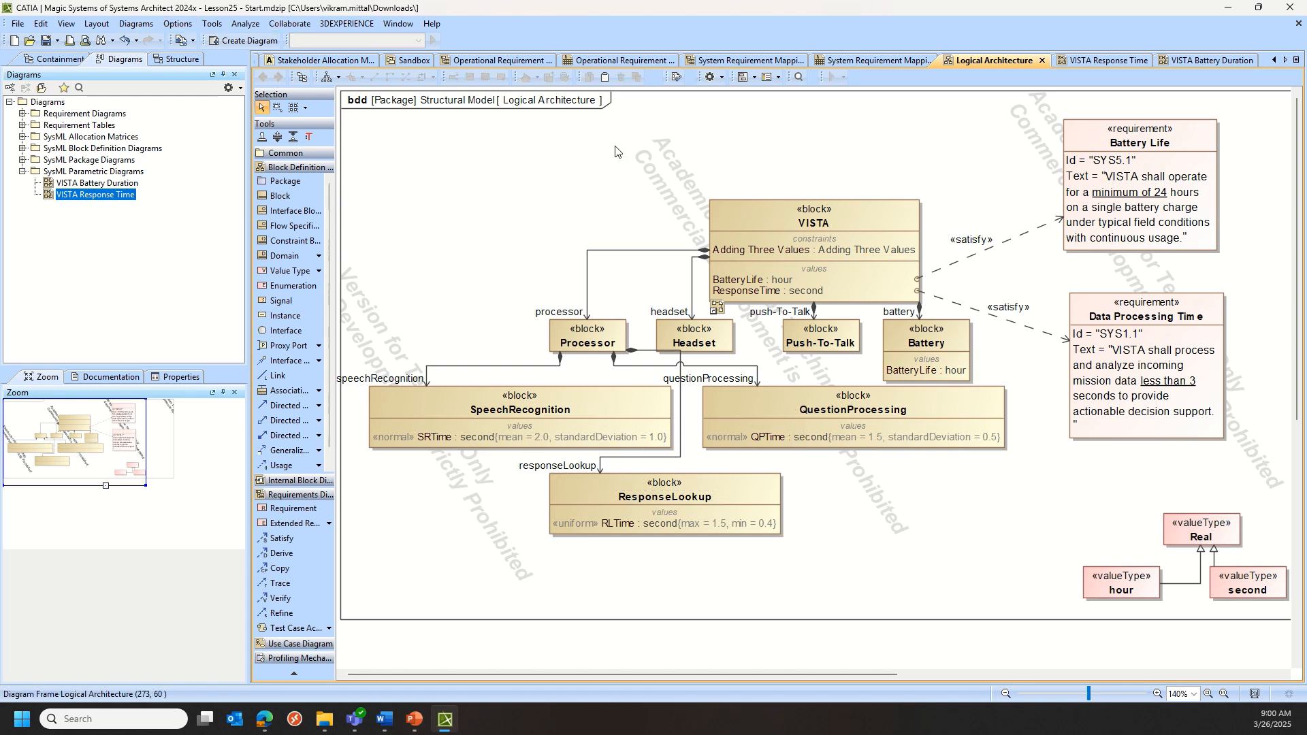
Run a simulation of the VISTA block from the Logical Architecture diagram.
right_click(769, 211)
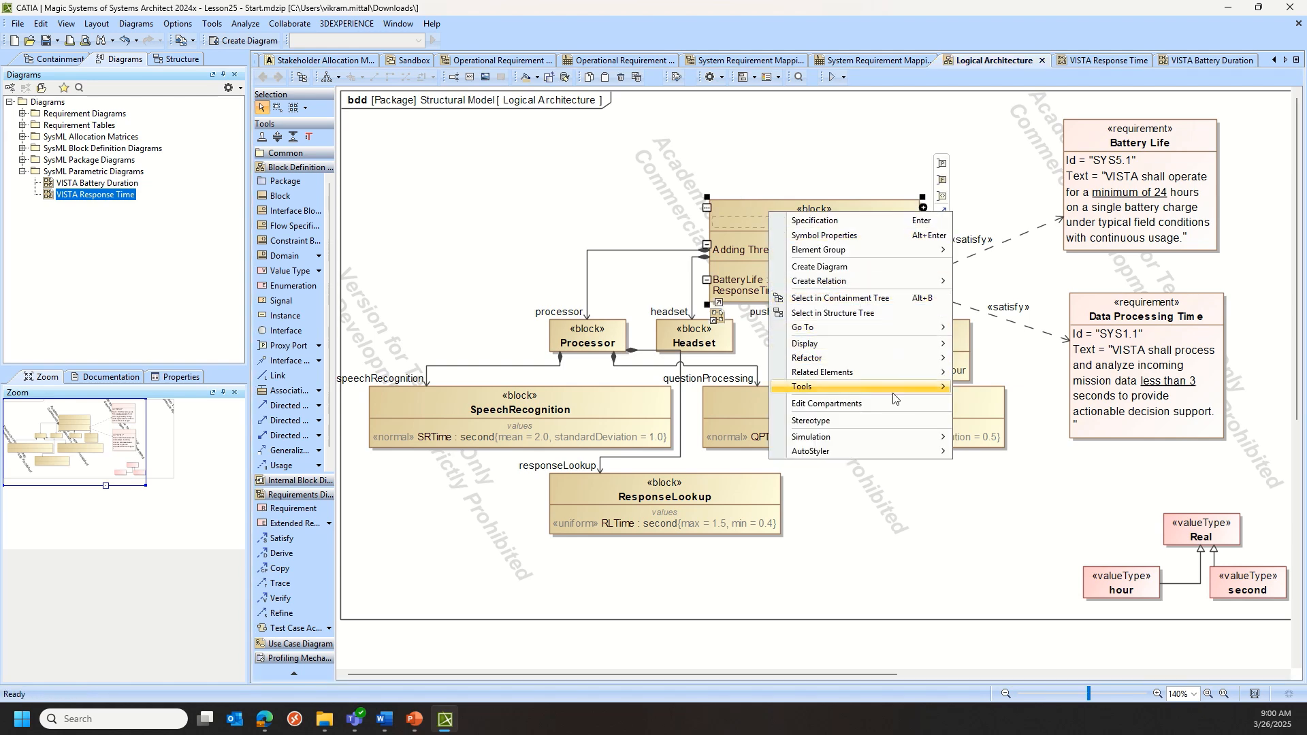
mouse_move(902, 444)
left_click(999, 438)
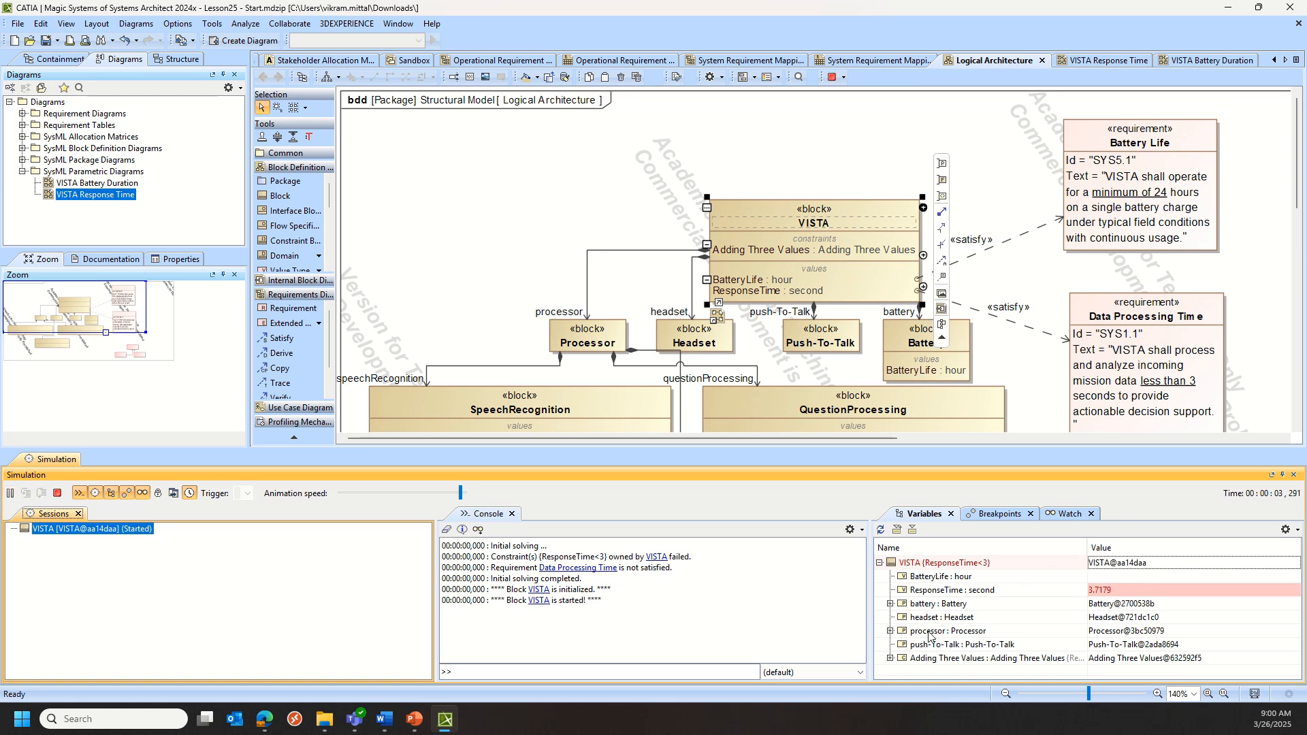
Inspect the simulated QPTime, RLTime and SRTime values of the processor's parts alongside their distributions and the ResponseTime requirement.
left_click(890, 632)
left_click(901, 606)
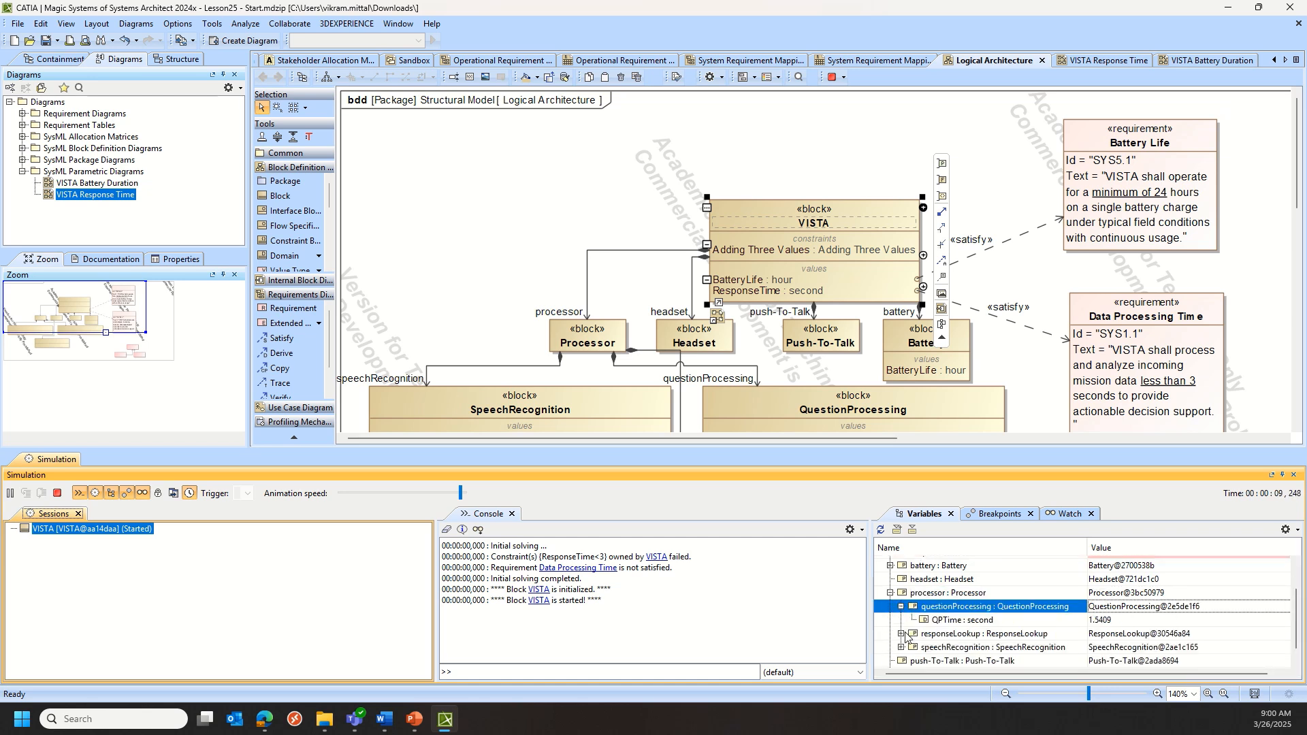
left_click(901, 633)
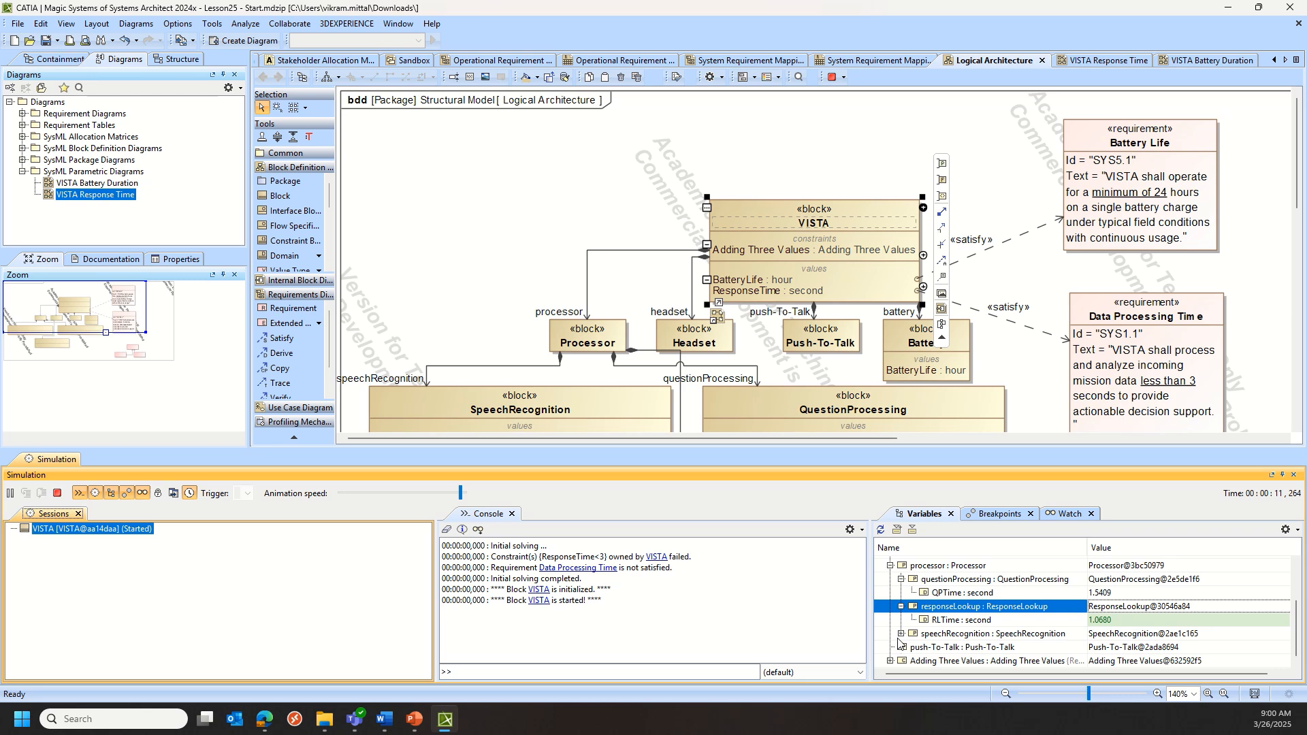
left_click(901, 634)
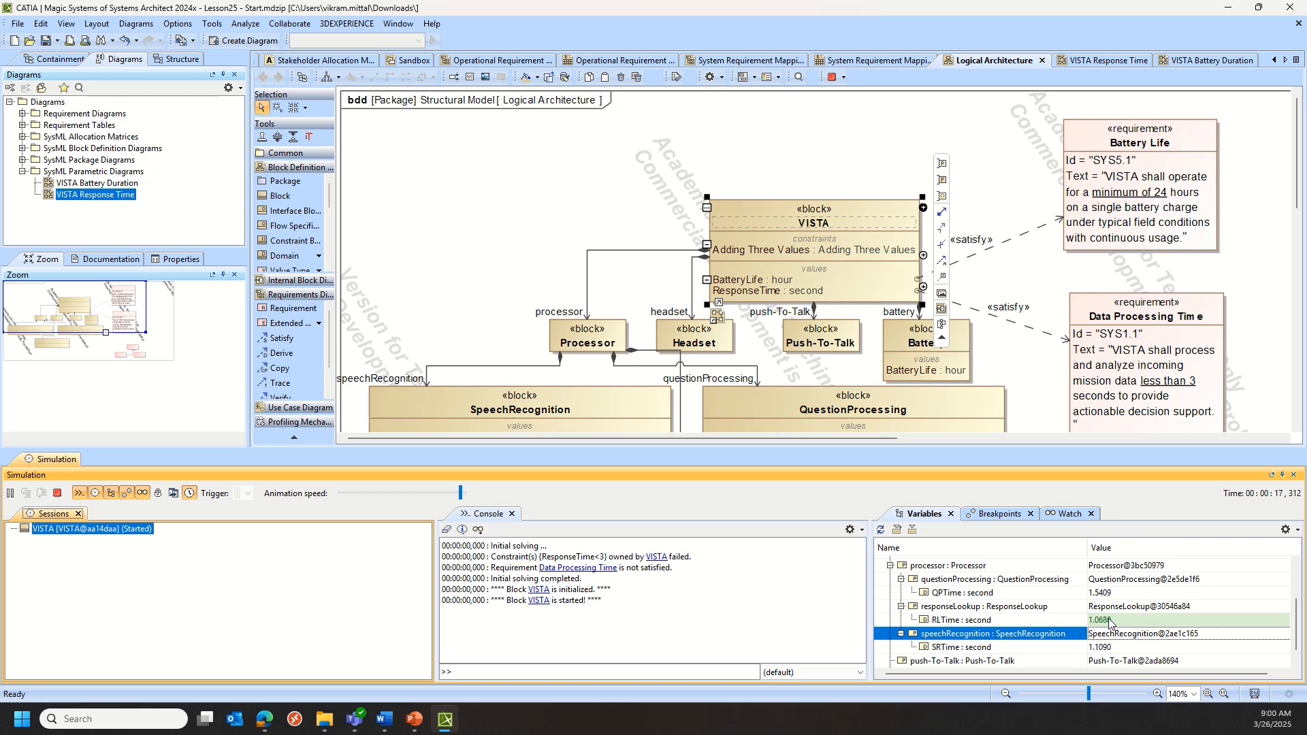
scroll(638, 316, "down", 2)
scroll(638, 316, "down", 3)
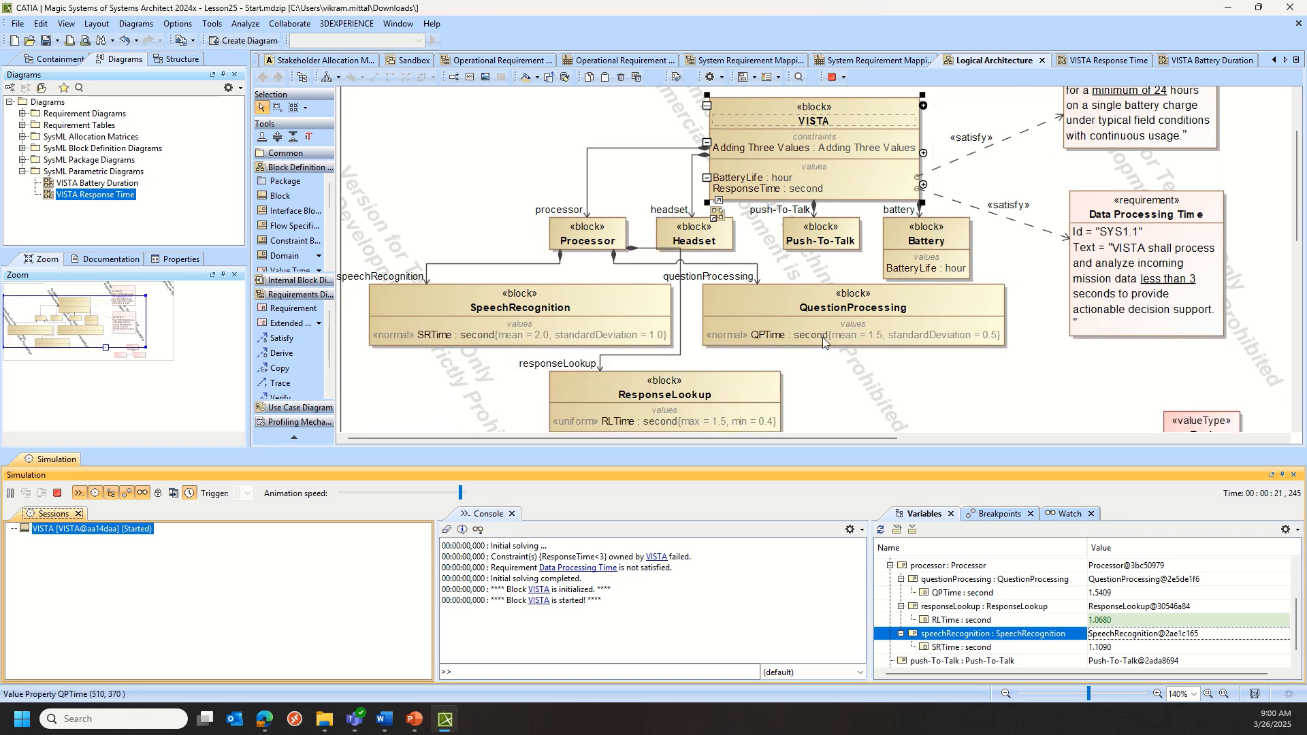
scroll(1127, 604, "up", 2)
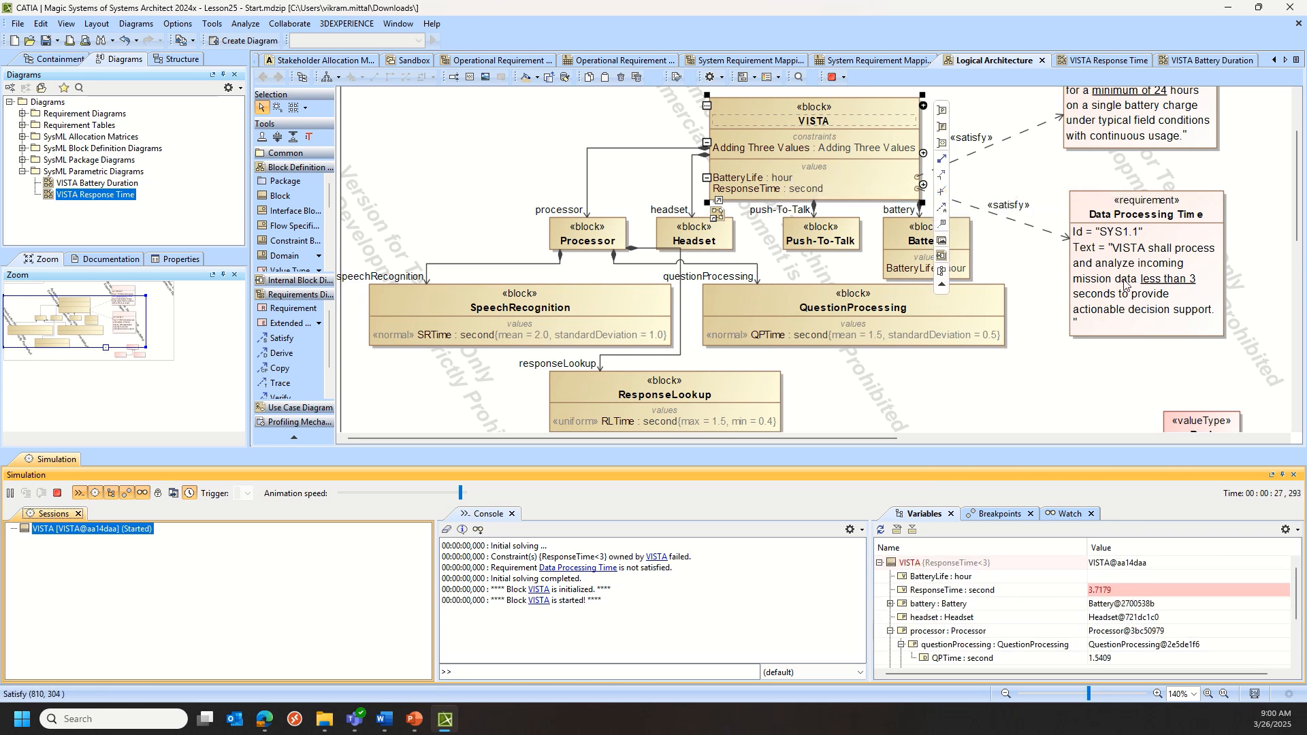
Terminate the running VISTA block simulation and close the simulation window.
left_click(430, 153)
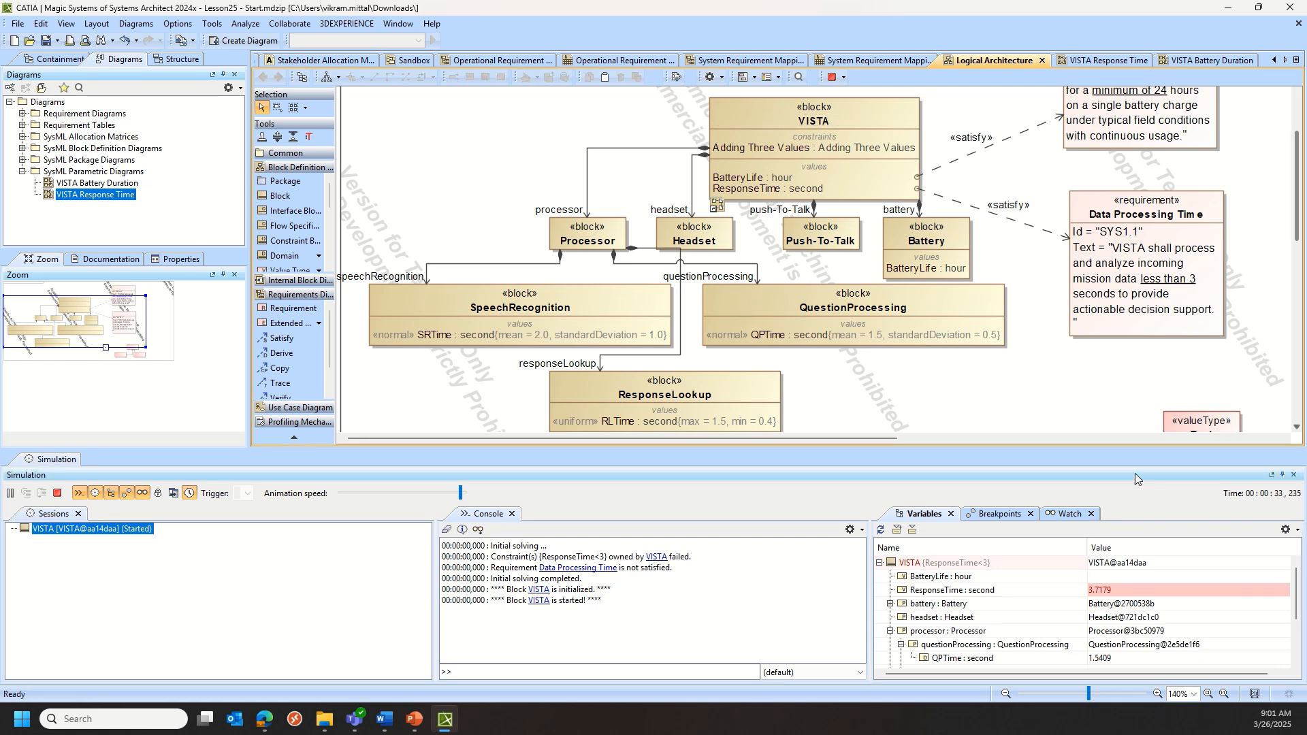
left_click(58, 493)
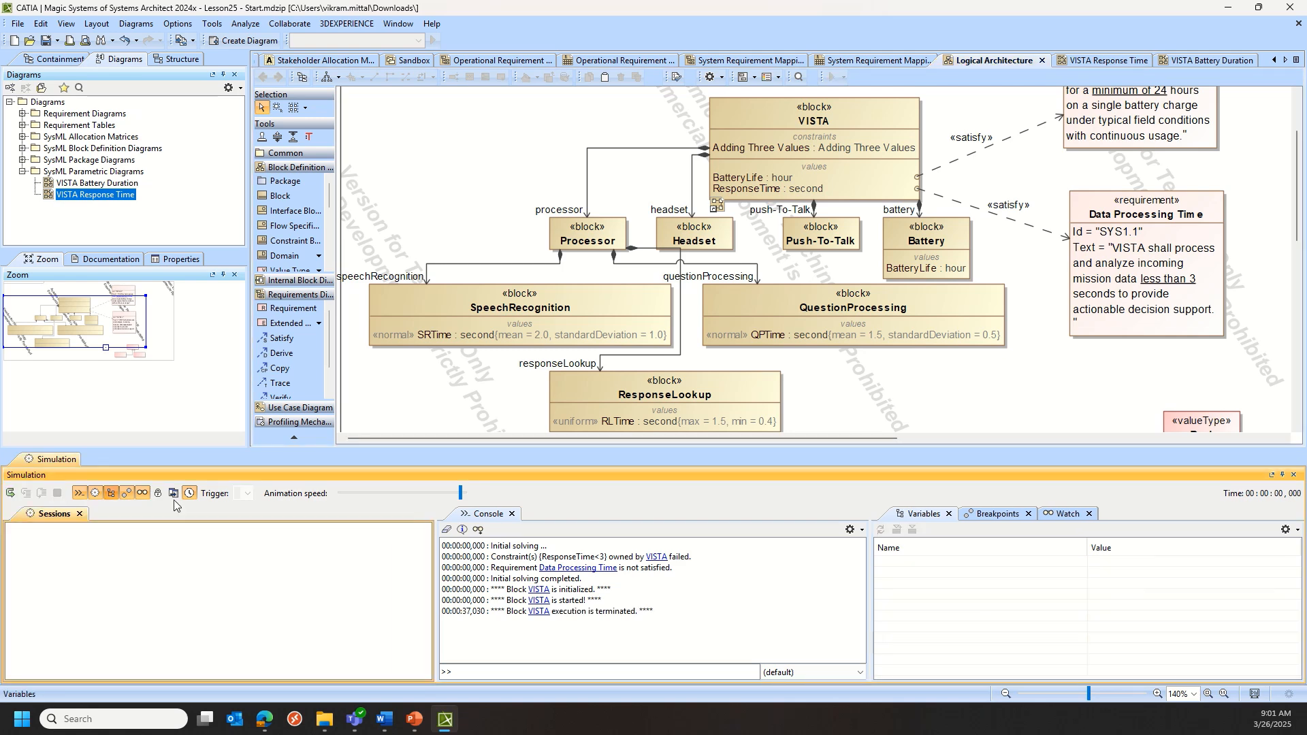
left_click(1294, 475)
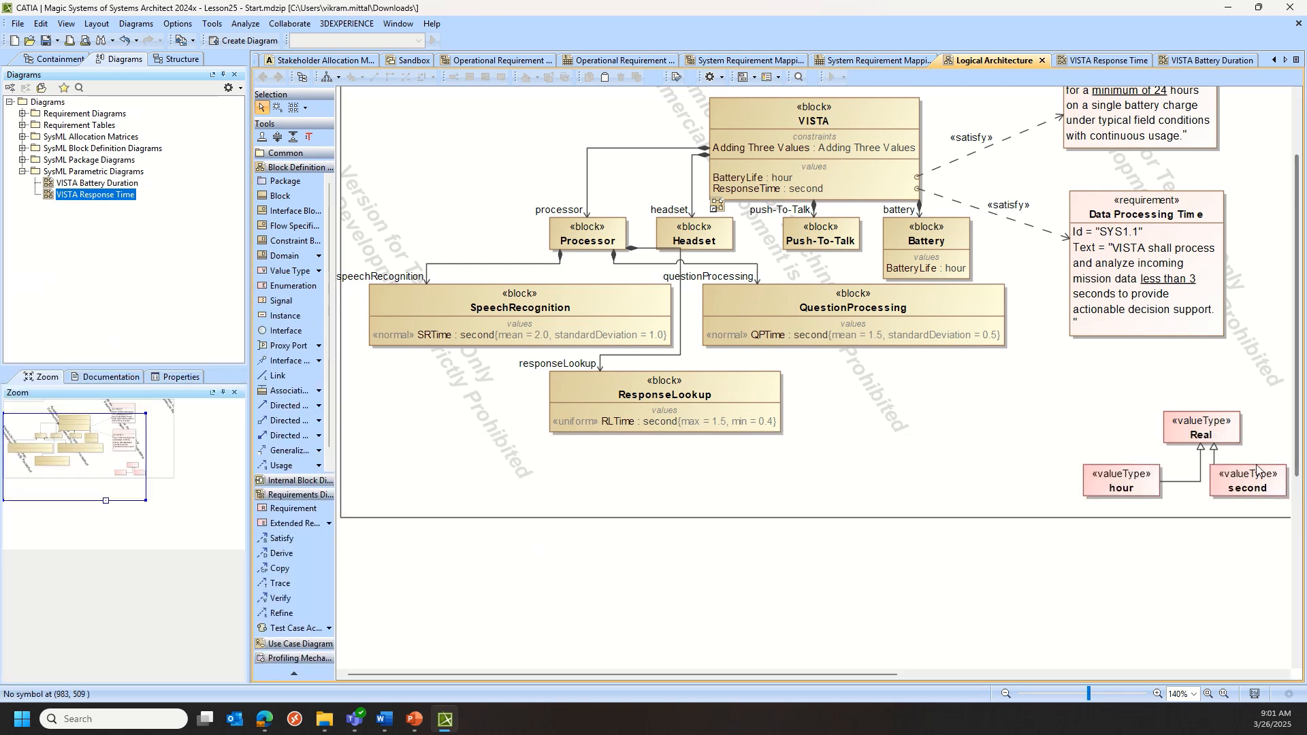
Create a Simulation Configuration Diagram named ResponseTimeSimulation in the Test Context package of the System Model.
left_click(60, 59)
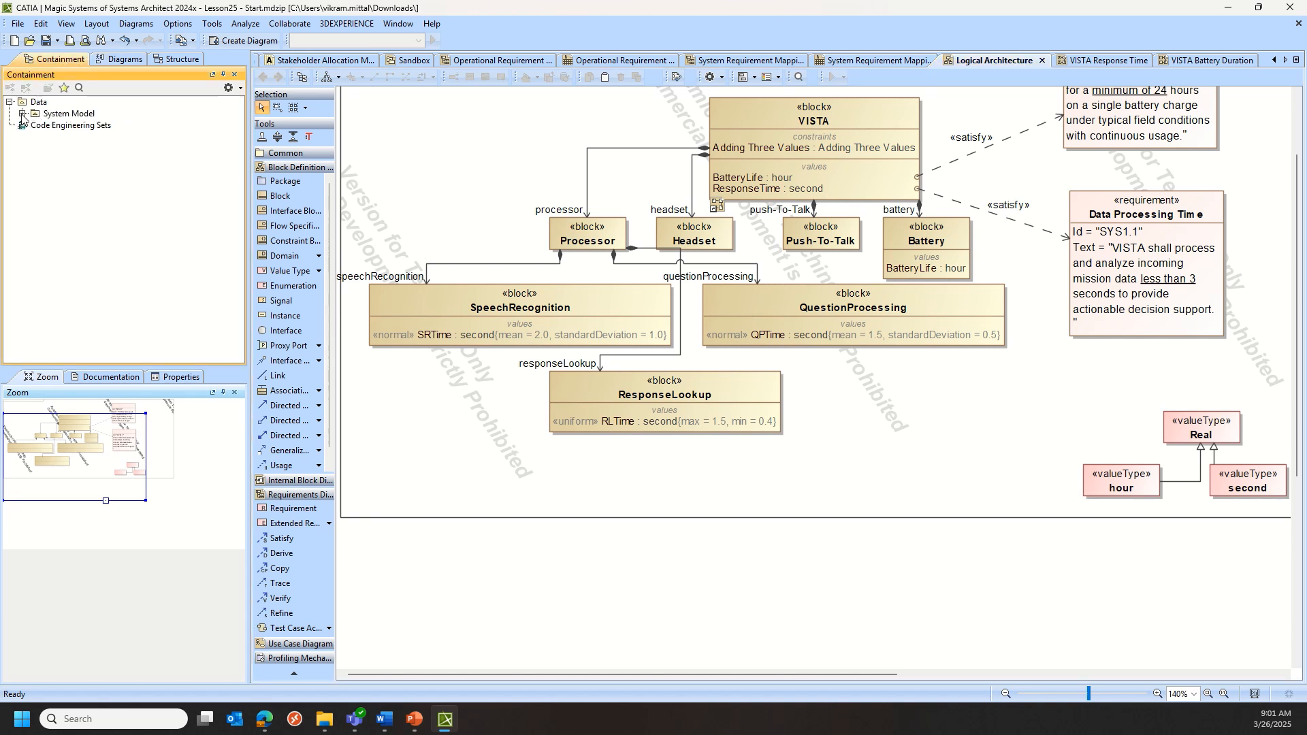
left_click(23, 113)
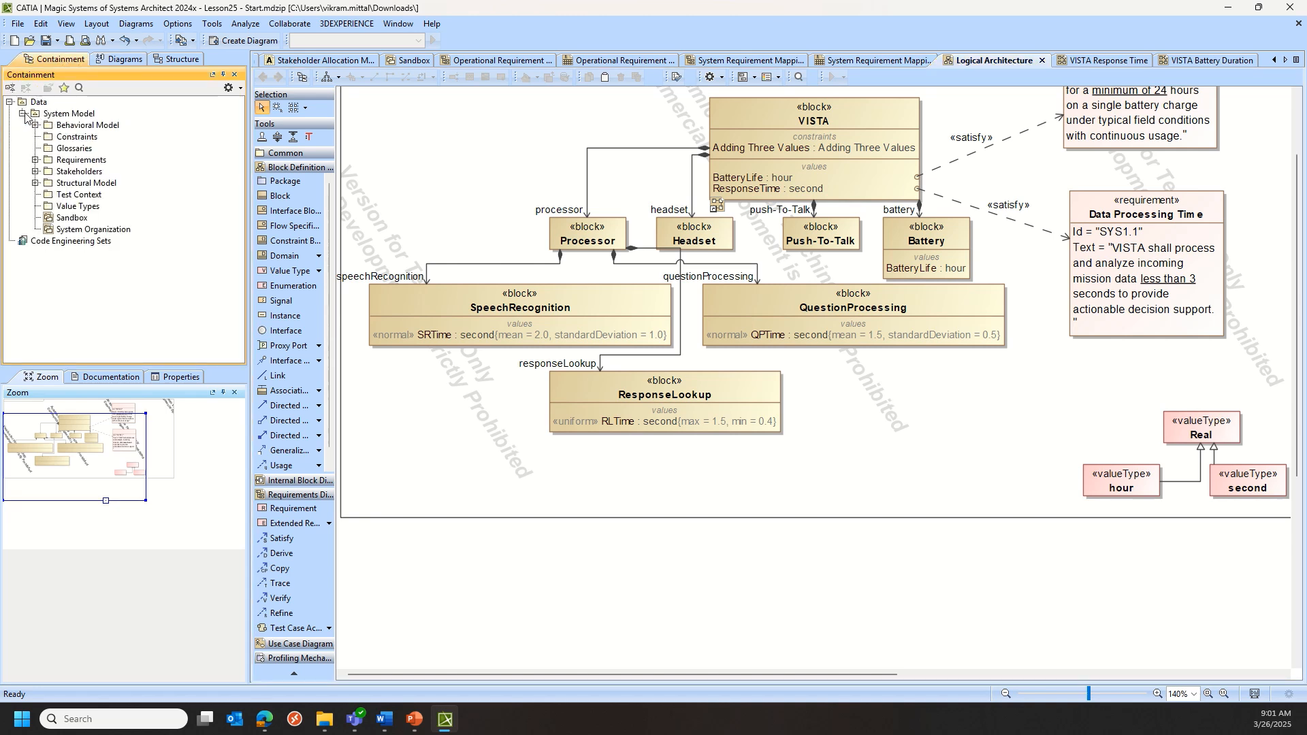
right_click(68, 196)
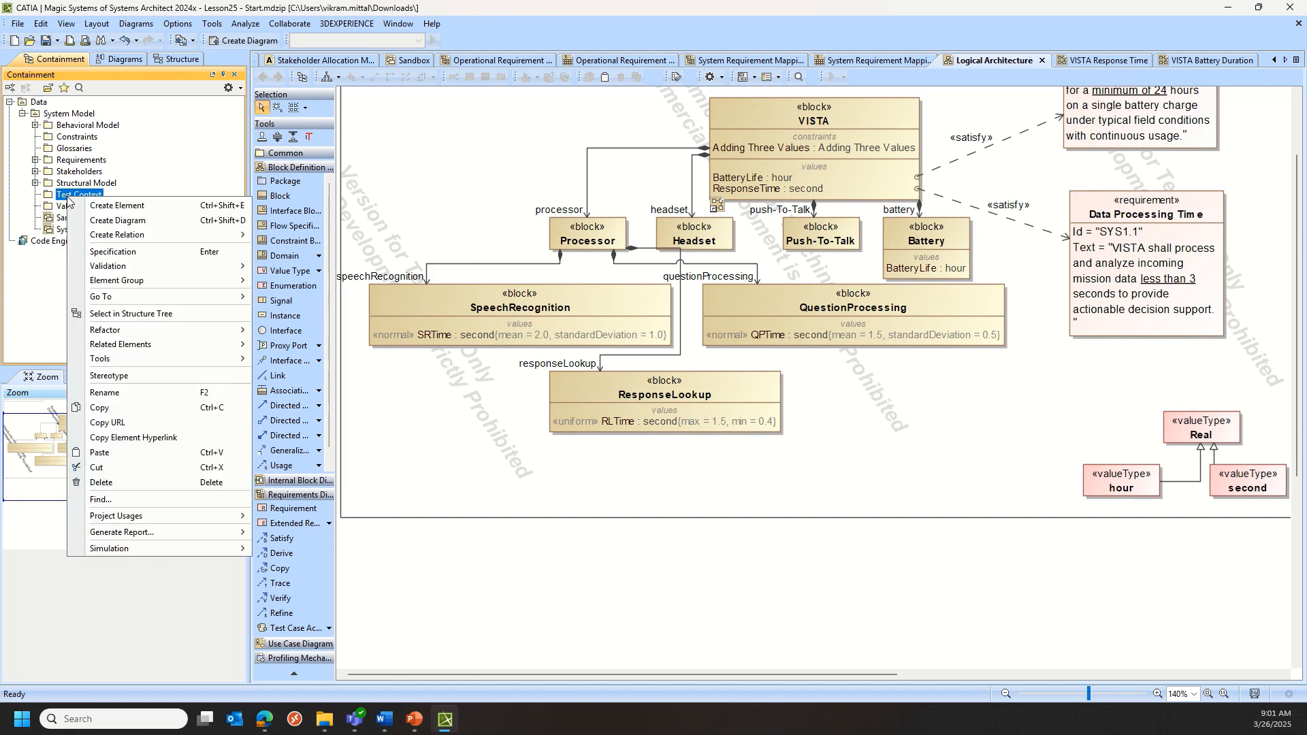
left_click(116, 224)
type("sim")
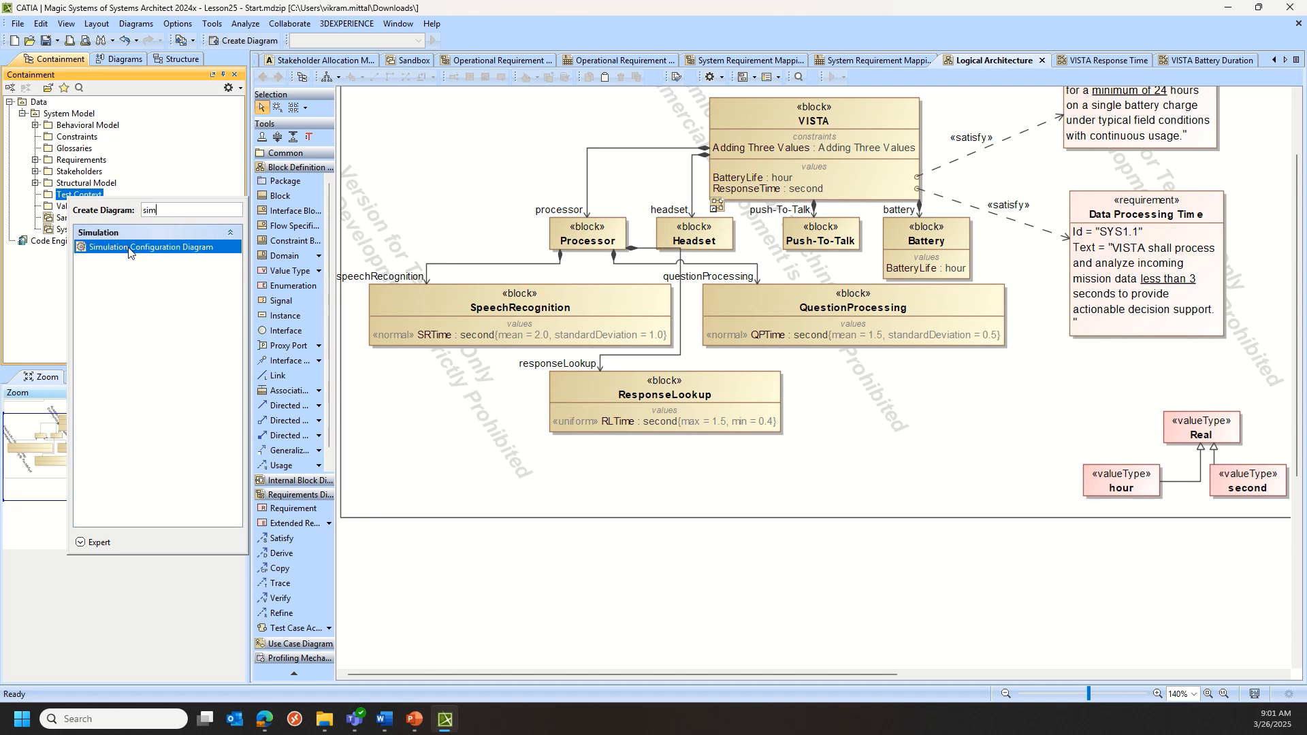
left_click(130, 249)
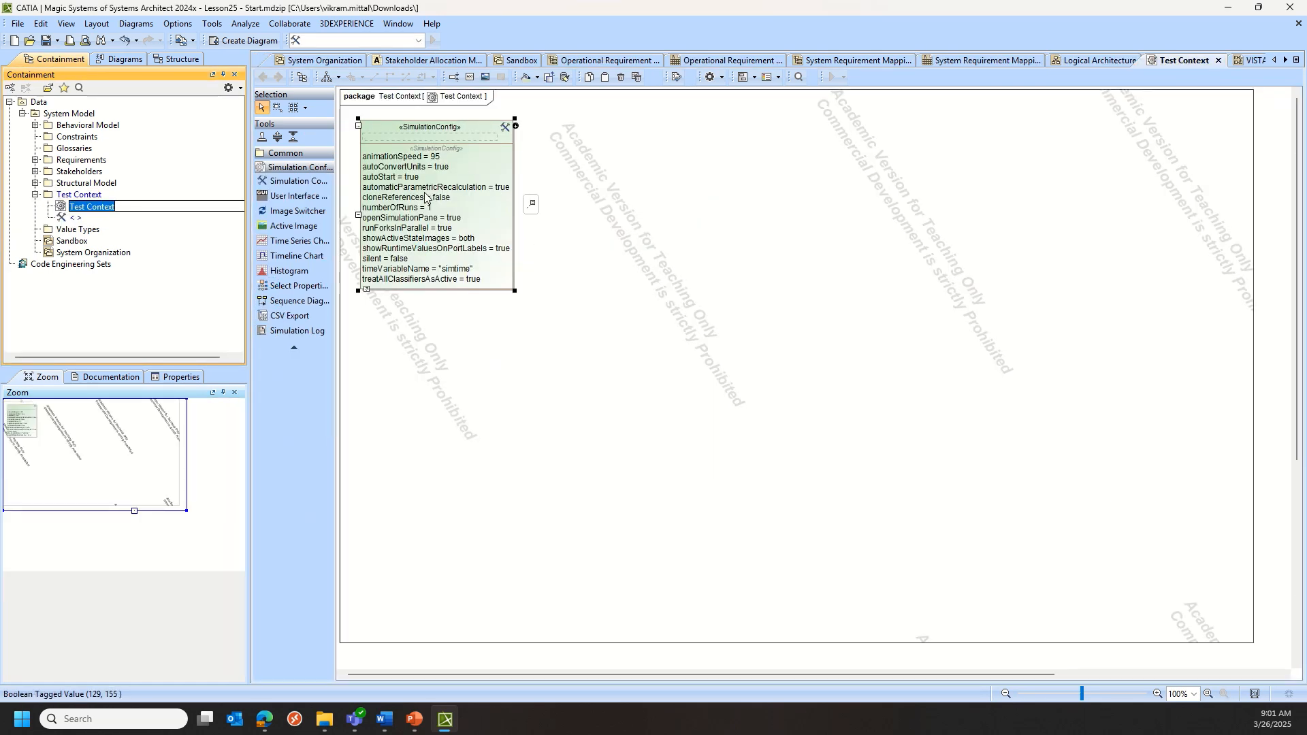
type("ResponseTimeSimulation")
key("Return")
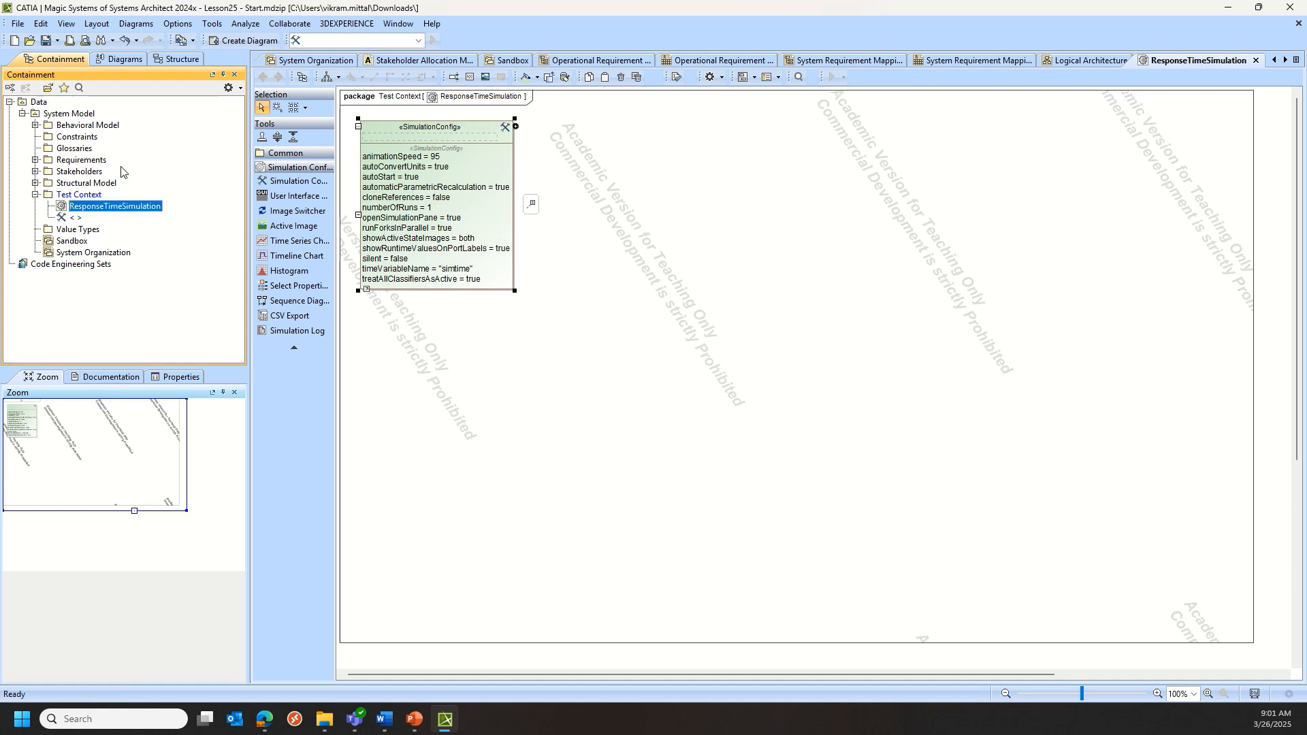
Assign the VISTA block from the Structural Model as the simulation configuration's execution target and name the configuration VISTA Simulation.
left_click(36, 183)
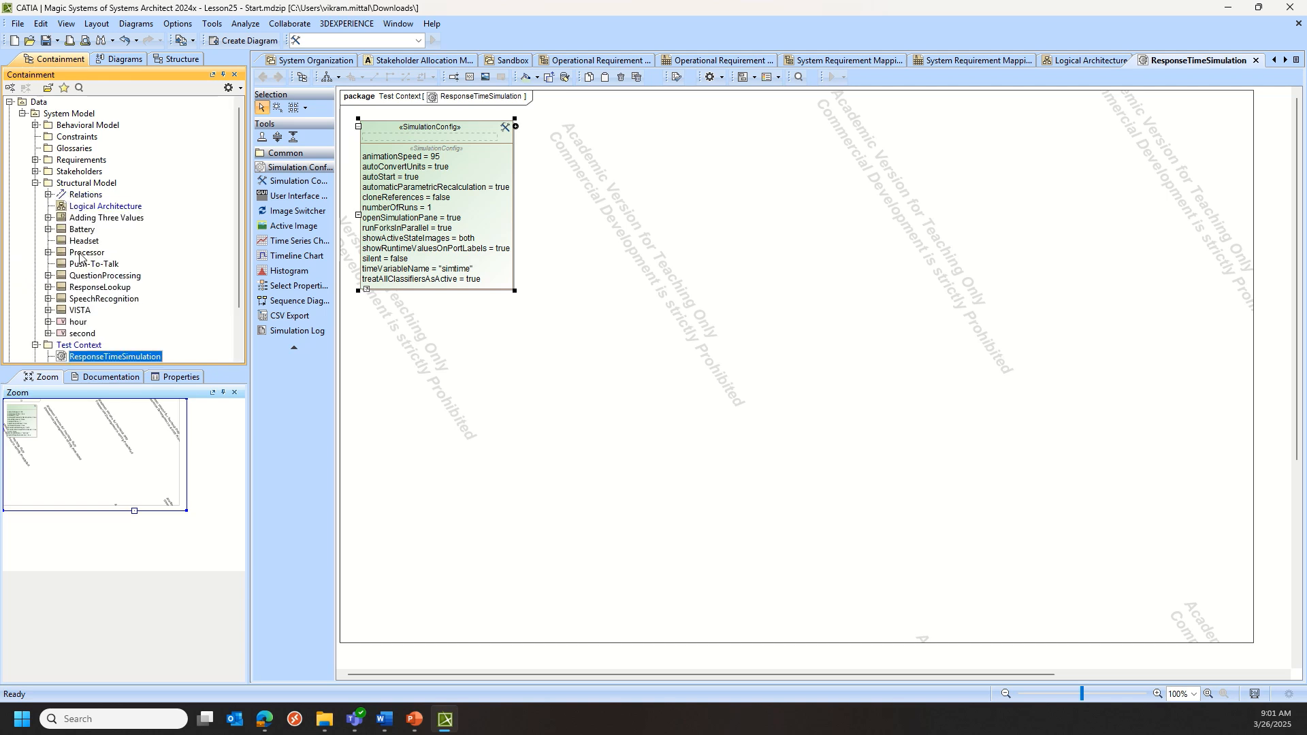
left_click(80, 311)
left_click_drag(80, 311, 417, 142)
left_click(430, 141)
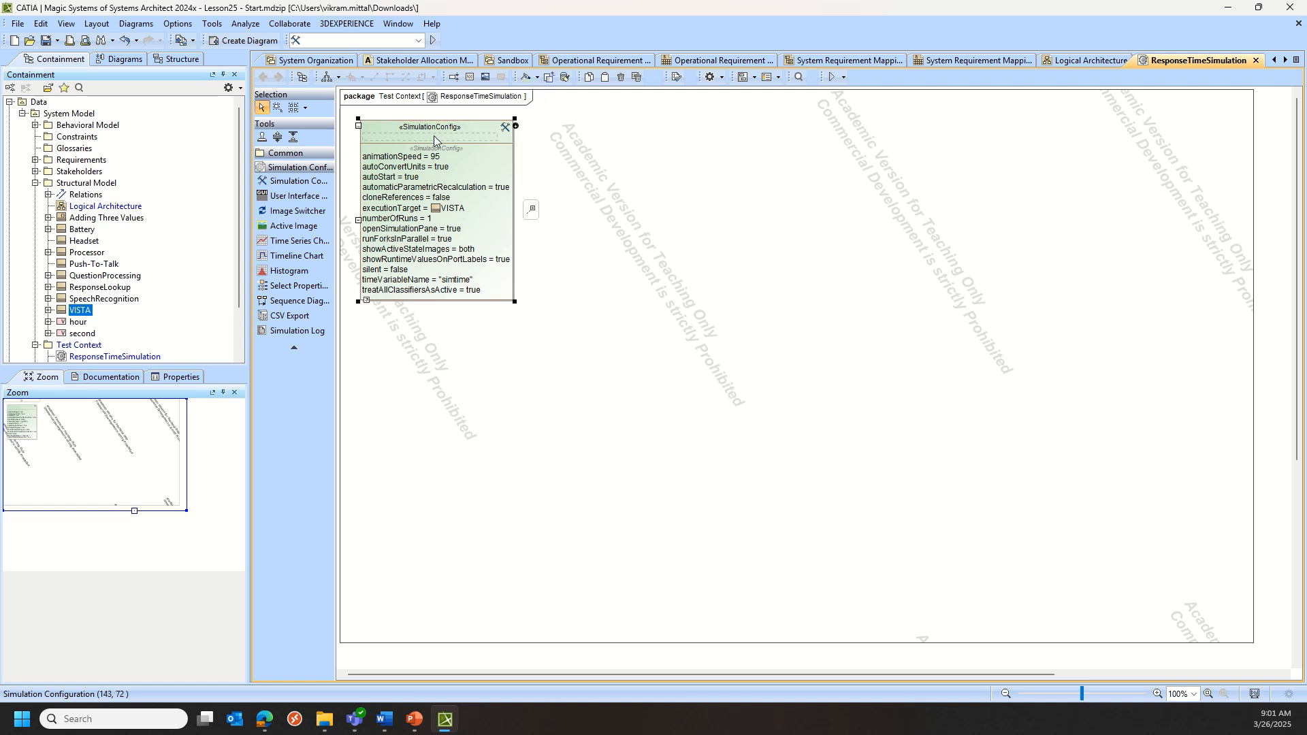
type("VIST")
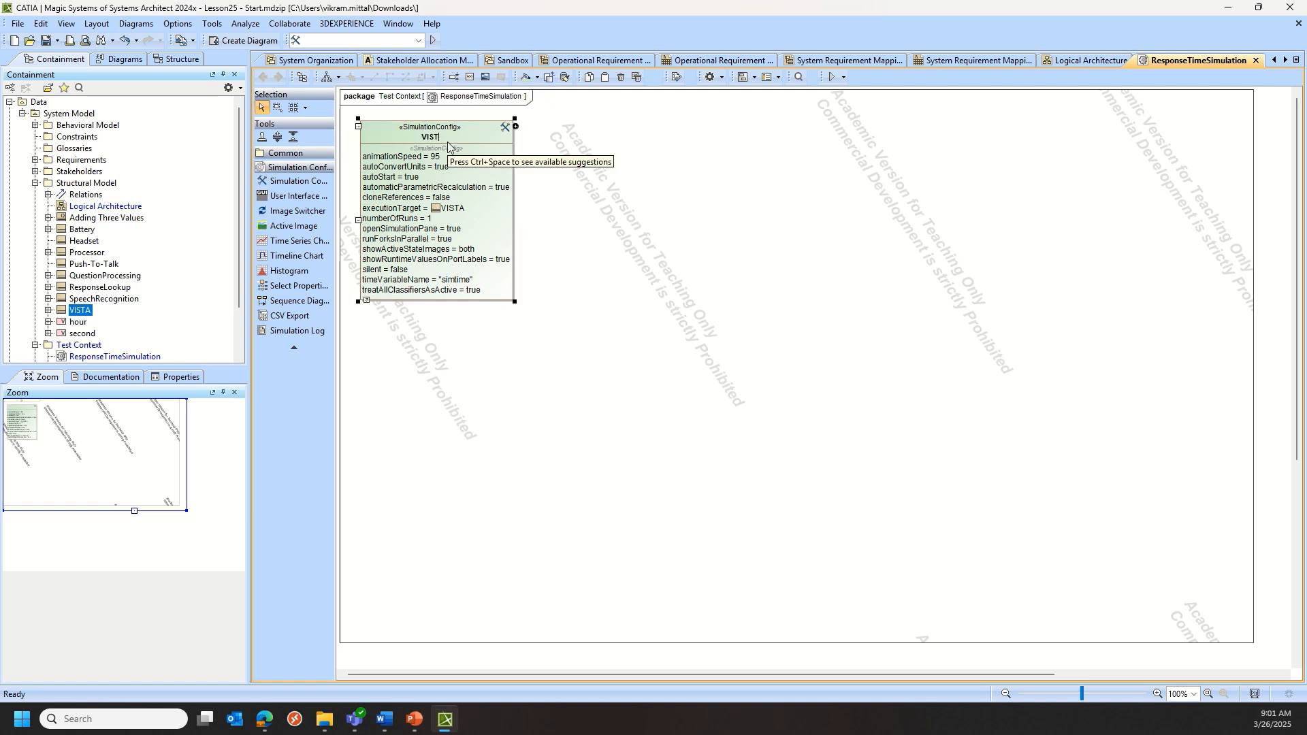
type("A Simulation")
left_click(656, 272)
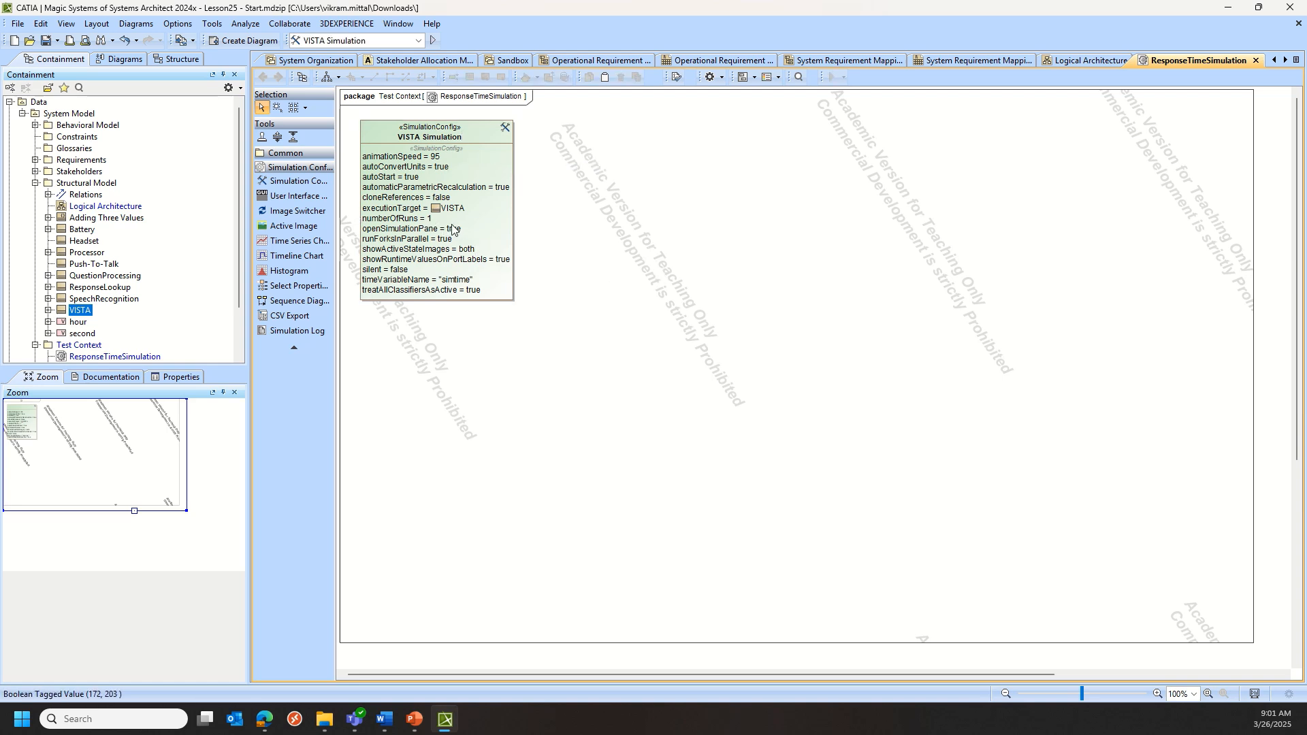
Set the numberOfRuns of the VISTA Simulation configuration to 1000.
left_click(443, 221)
left_click(436, 222)
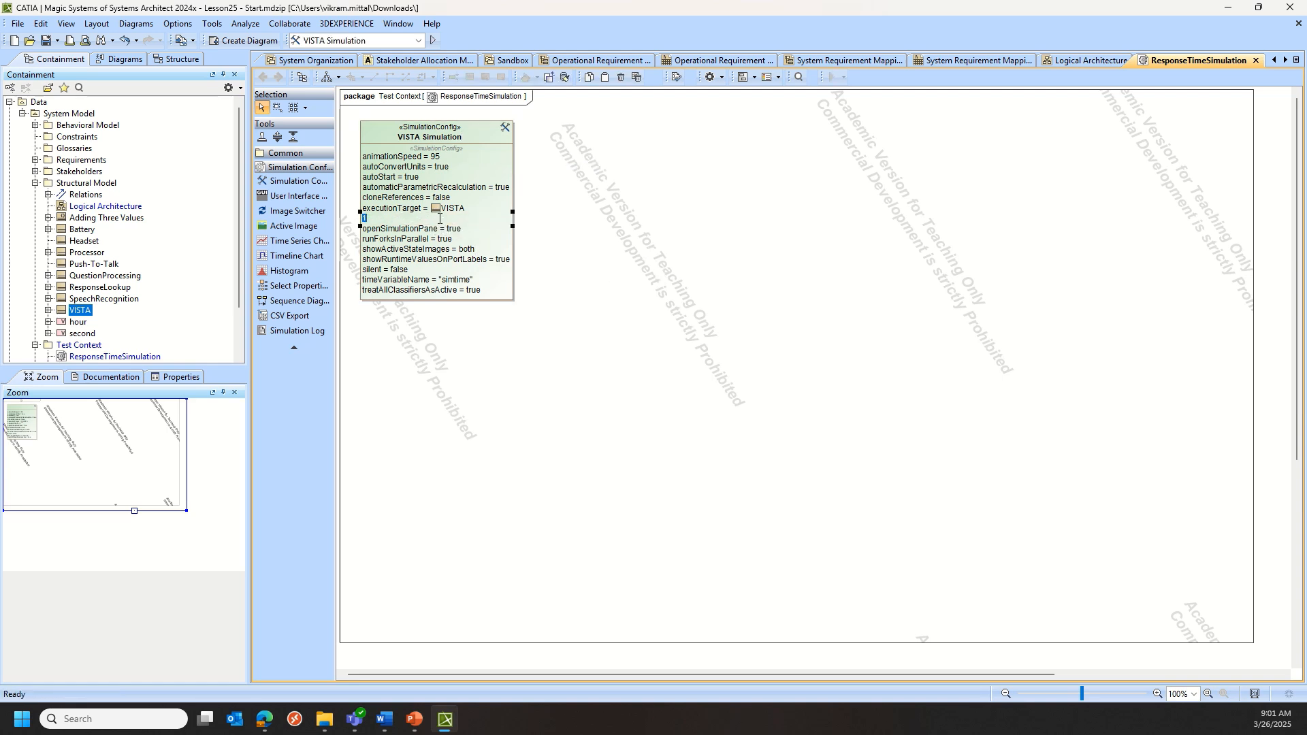
type("000")
key("Return")
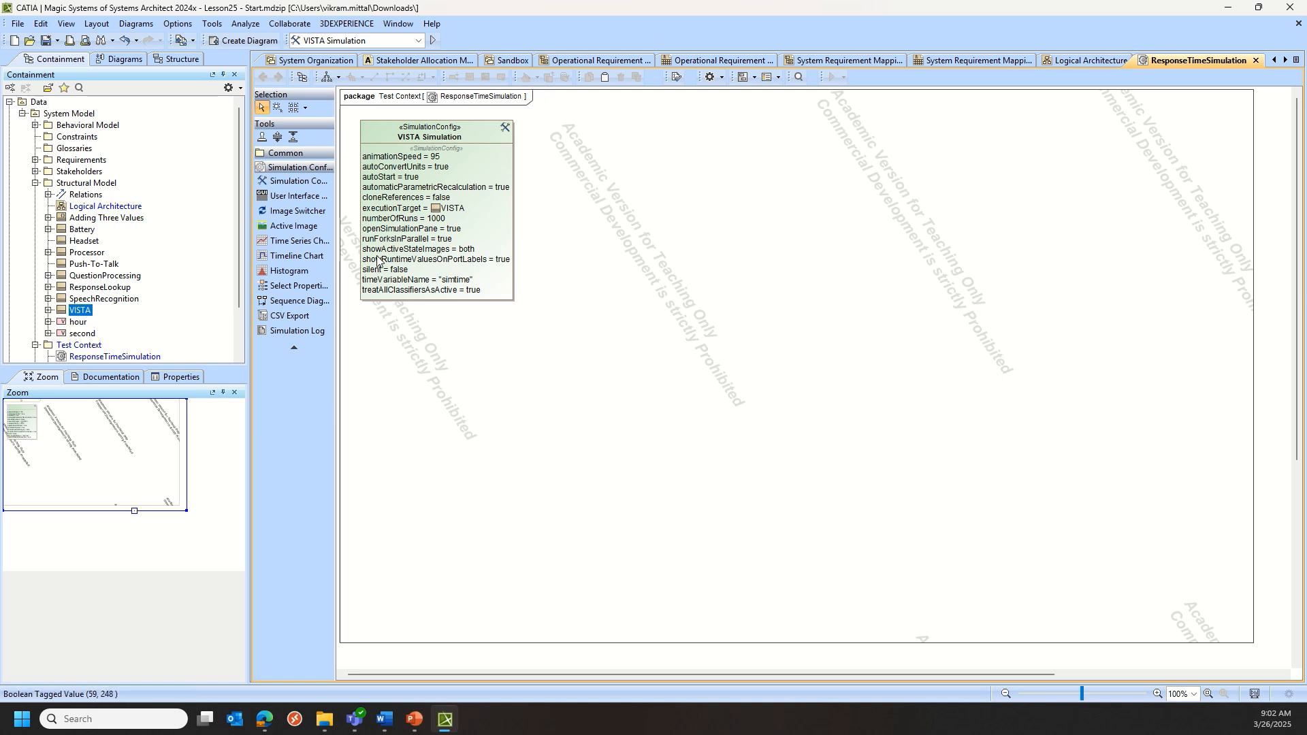
Add a Histogram beside the VISTA Simulation configuration and name it ResponseTime Histogram.
left_click(292, 272)
left_click(659, 150)
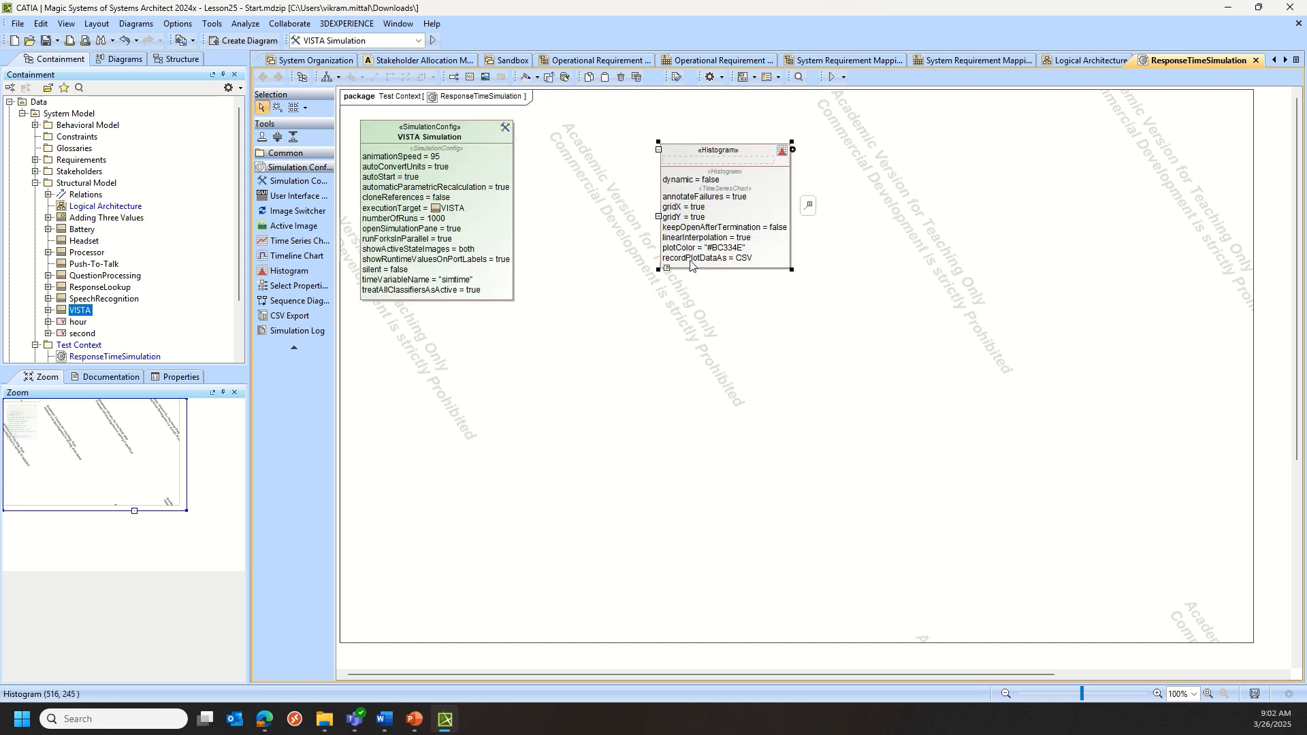
type("R")
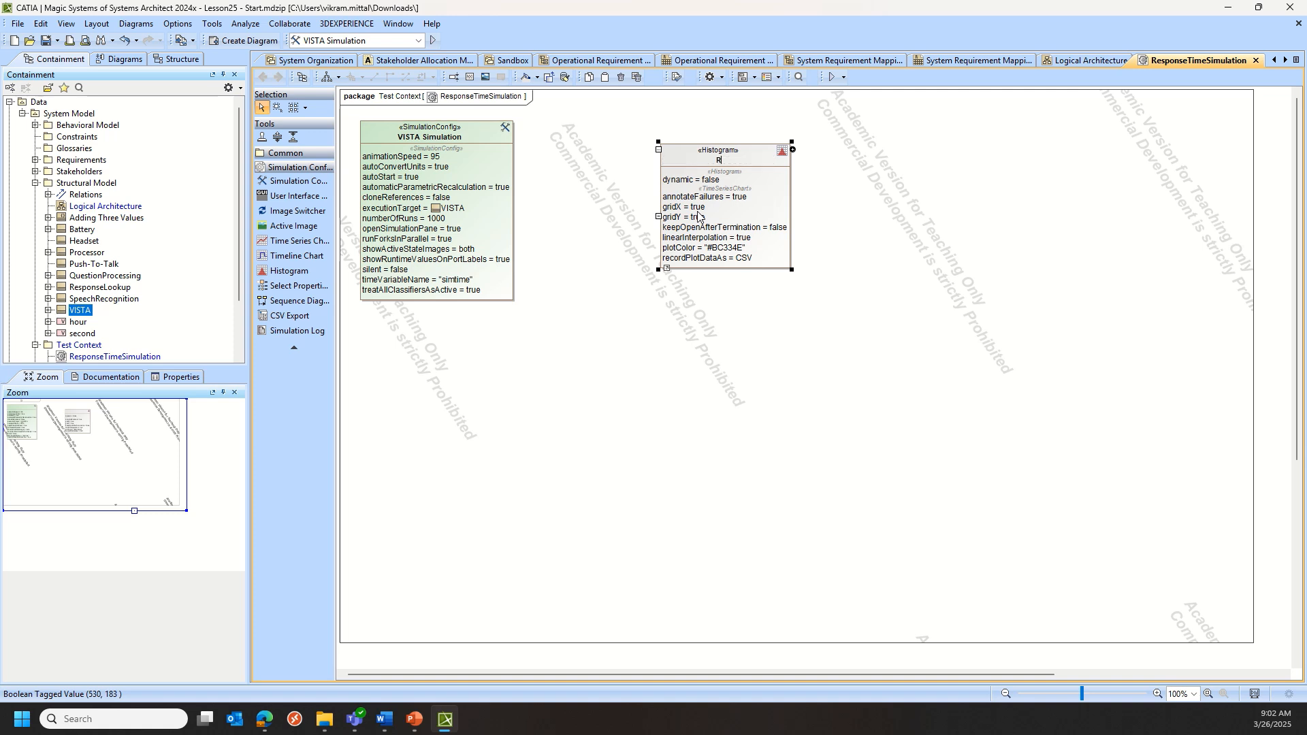
type("esponseTime Histogram")
left_click(730, 341)
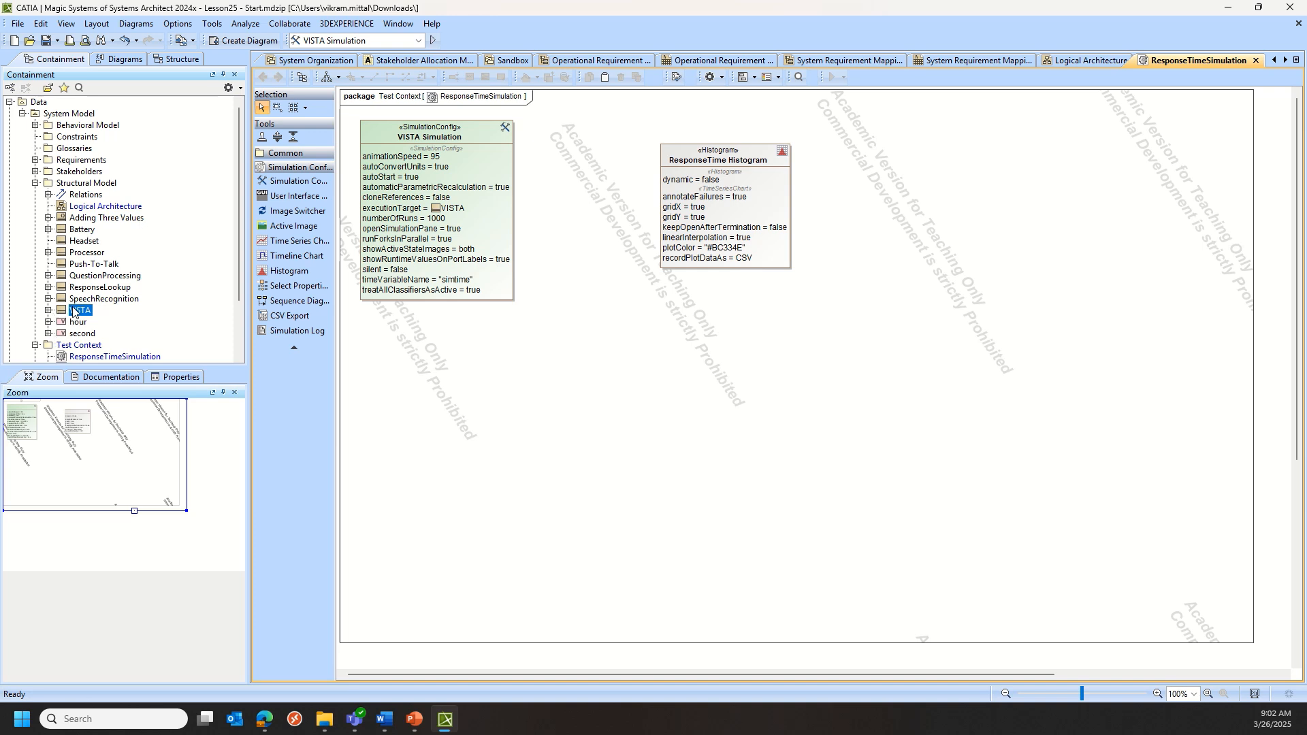
Assign the VISTA block as what the histogram represents and VISTA's ResponseTime property as its value.
left_click_drag(73, 312, 693, 155)
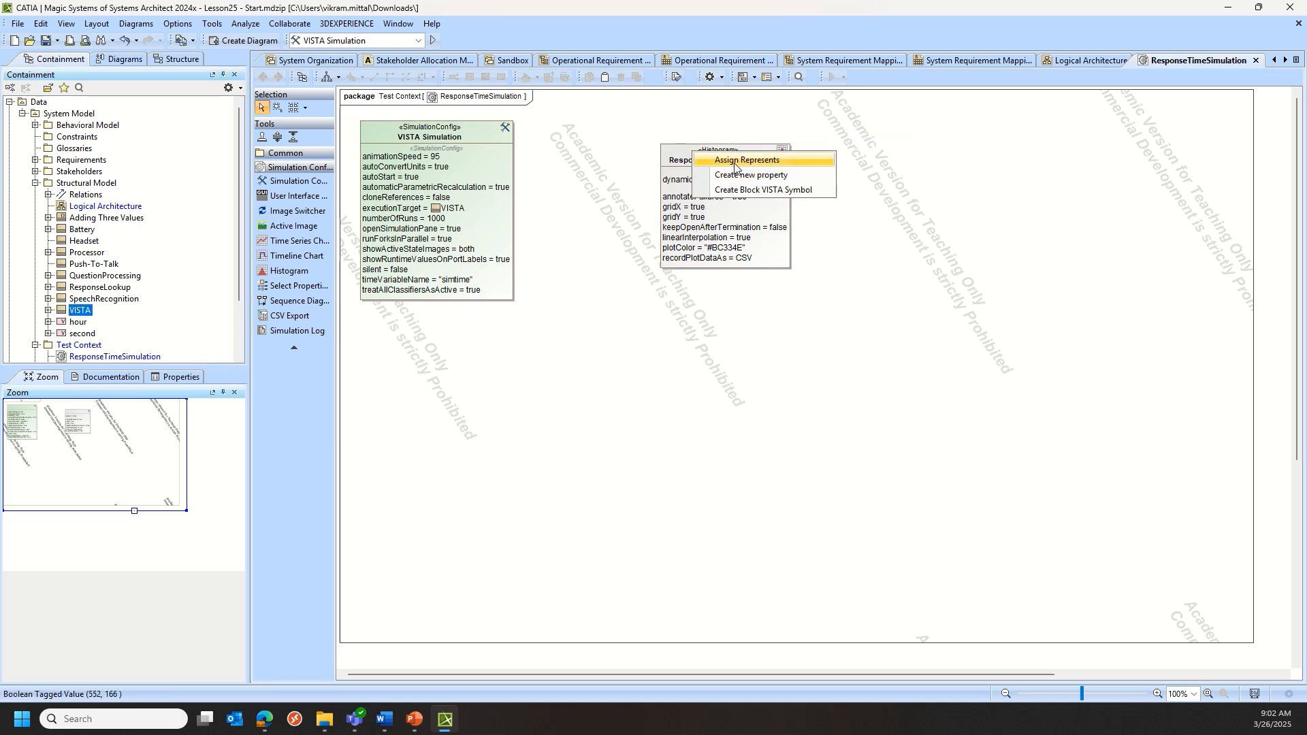
left_click(708, 158)
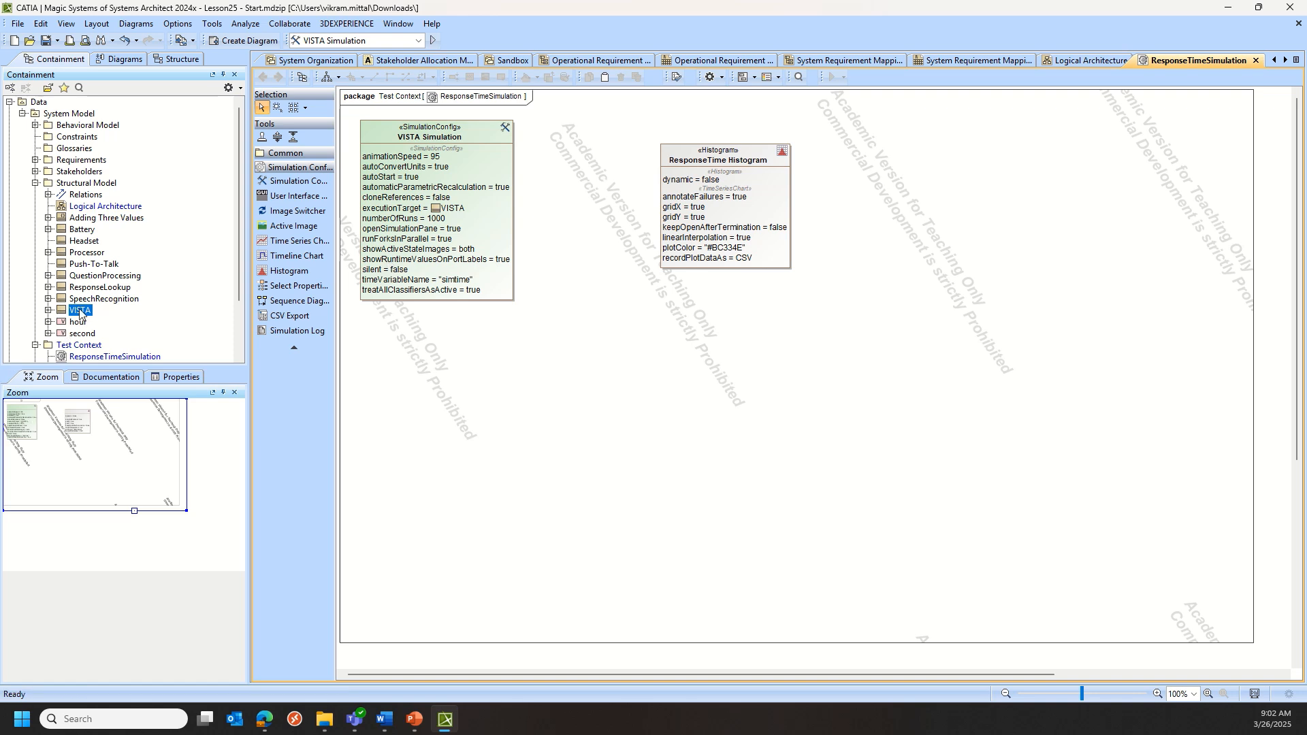
left_click_drag(79, 310, 679, 164)
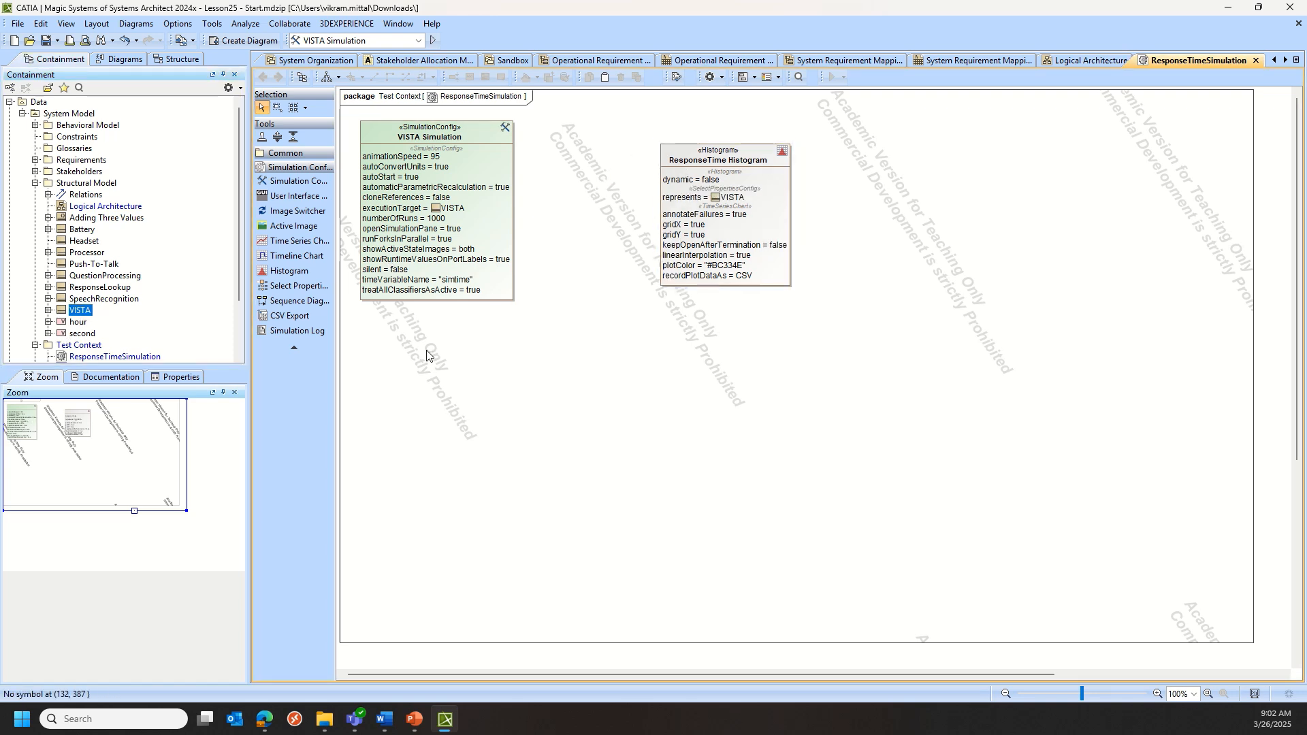
left_click(49, 311)
scroll(75, 293, "down", 4)
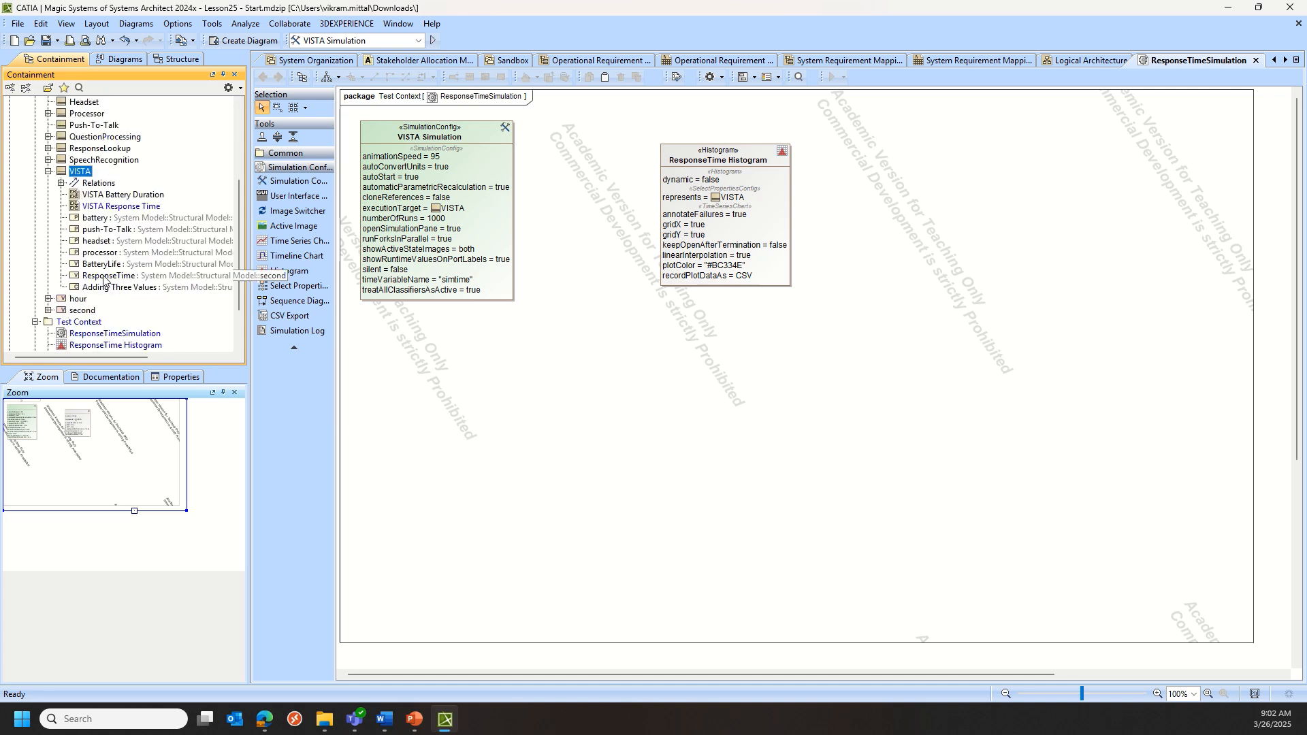
left_click_drag(103, 279, 726, 158)
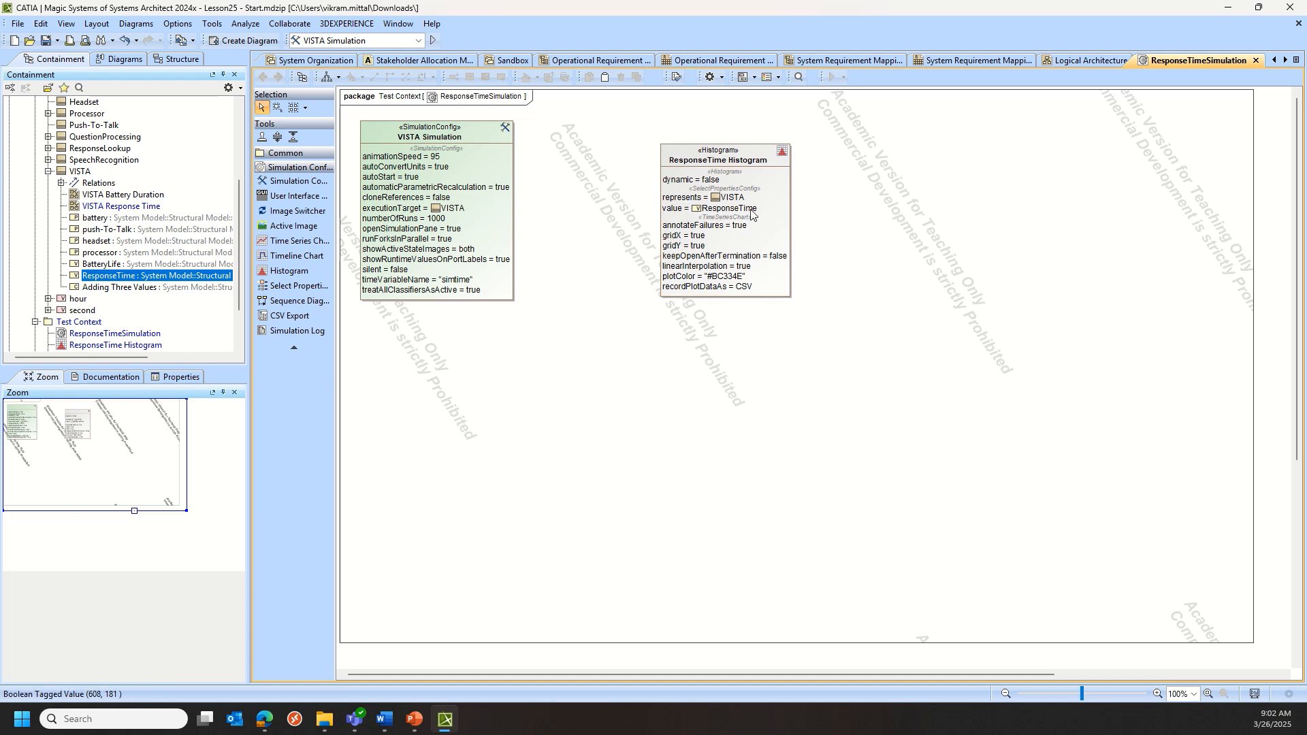
Set Keep Open After Termination and Dynamic to true in the ResponseTime Histogram's specification and close it.
double_click(754, 151)
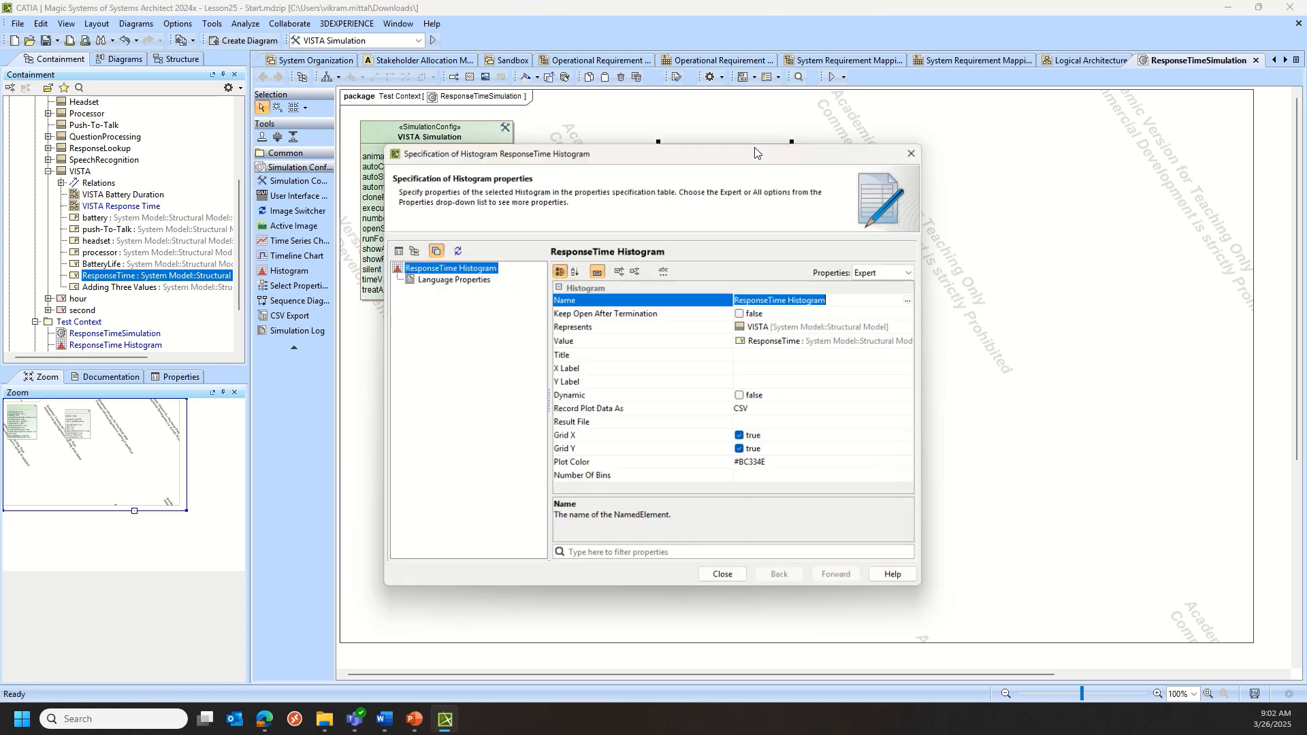
left_click(742, 313)
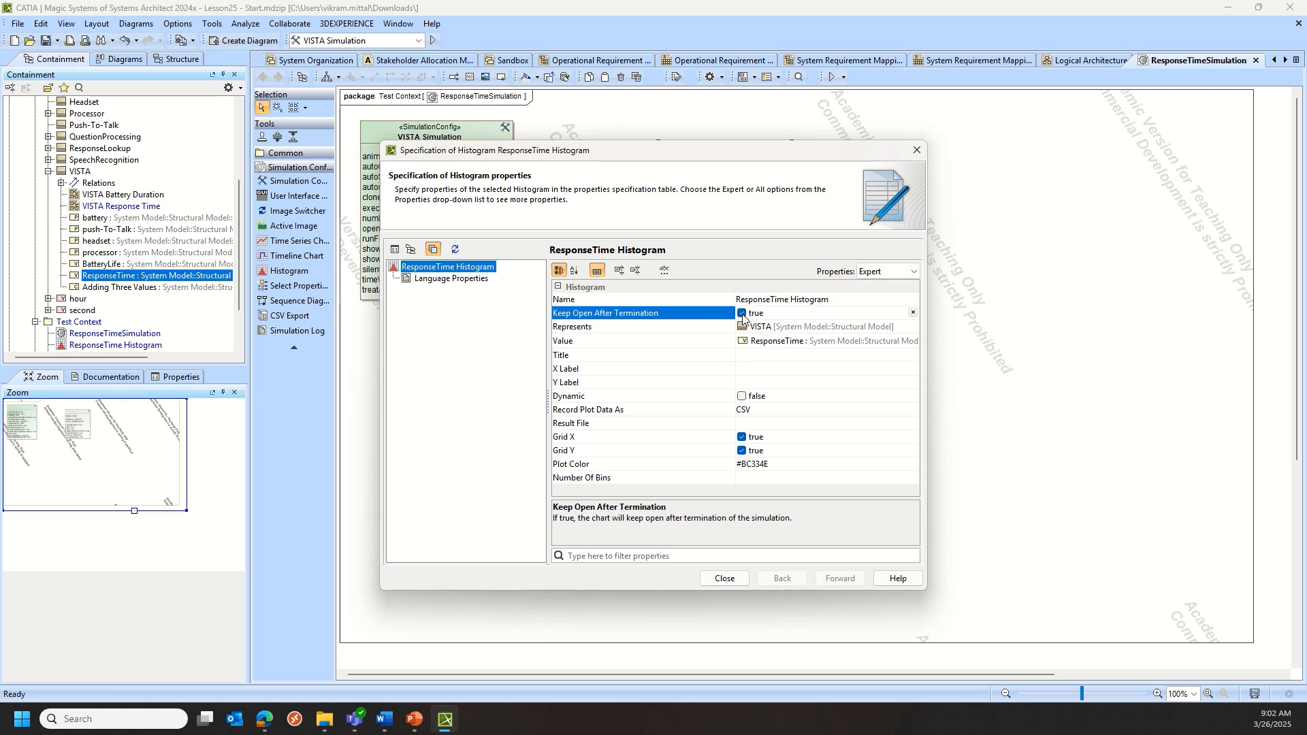
left_click(742, 396)
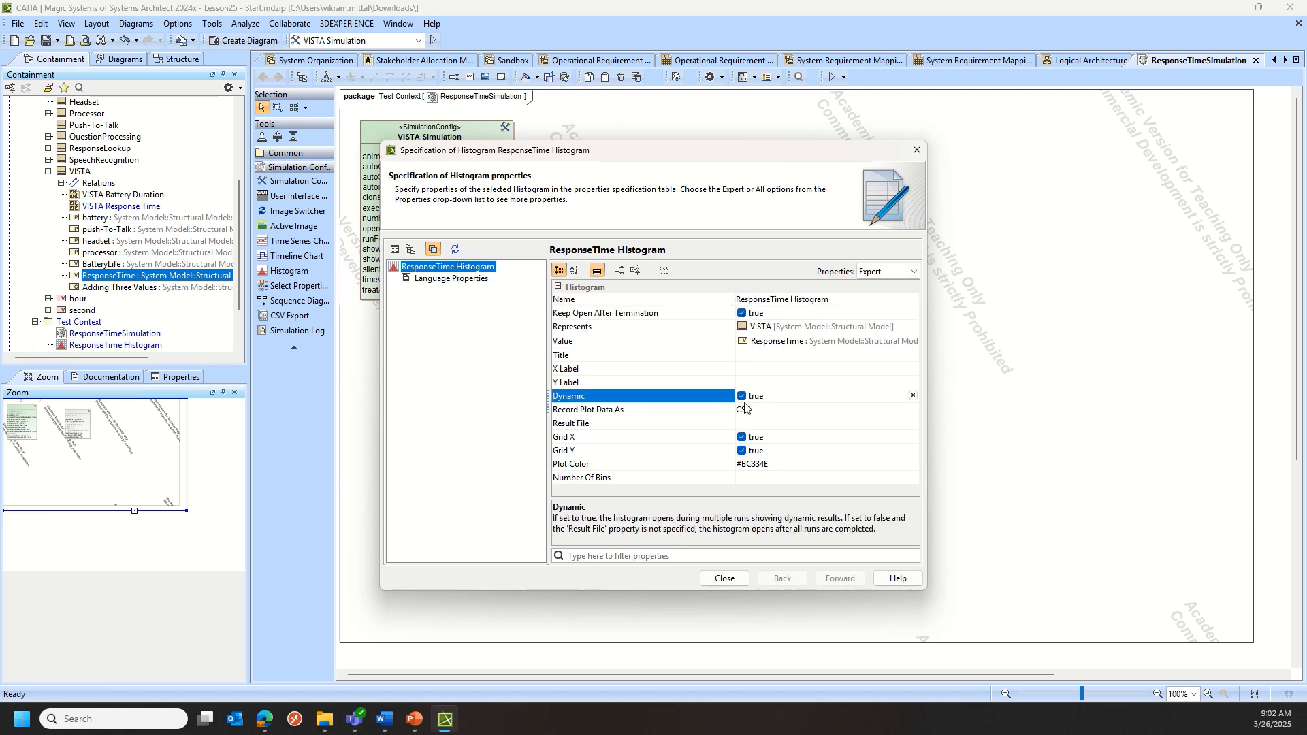
left_click(724, 578)
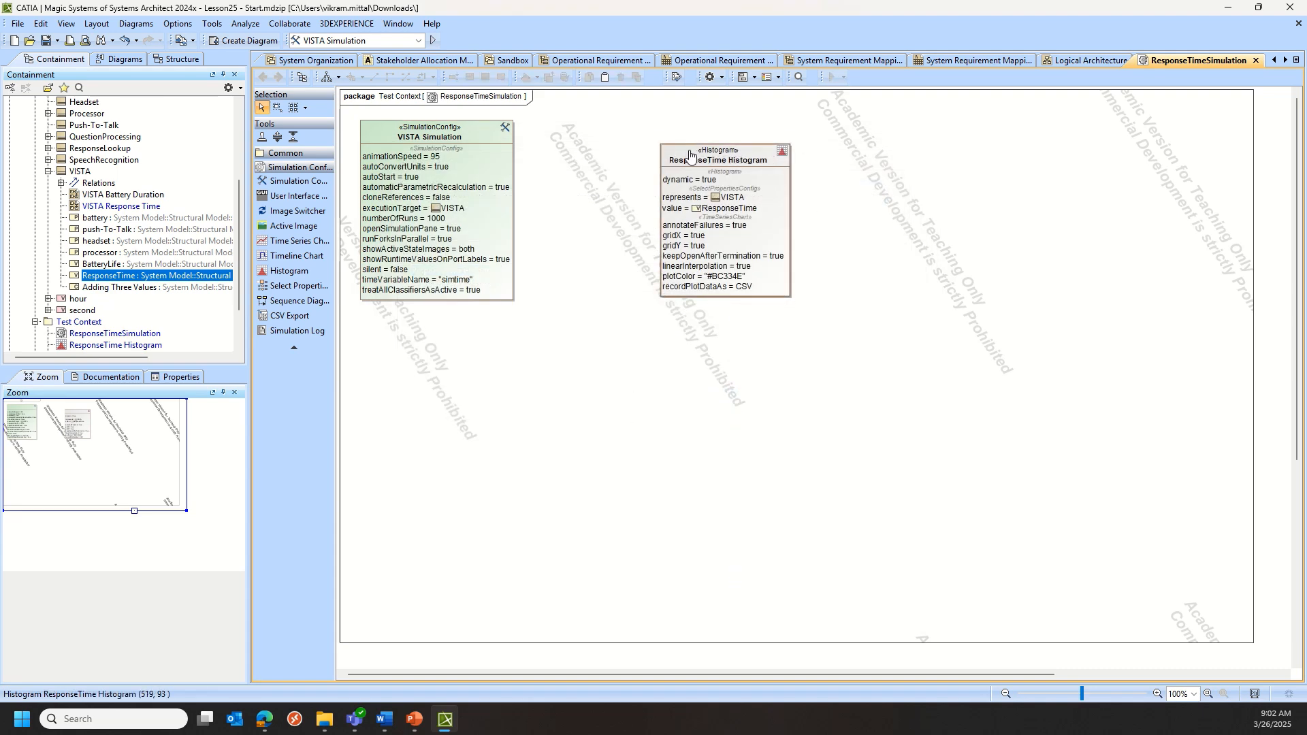
Assign the ResponseTime Histogram as the UI of the VISTA Simulation configuration and run that configuration.
left_click_drag(689, 156, 443, 133)
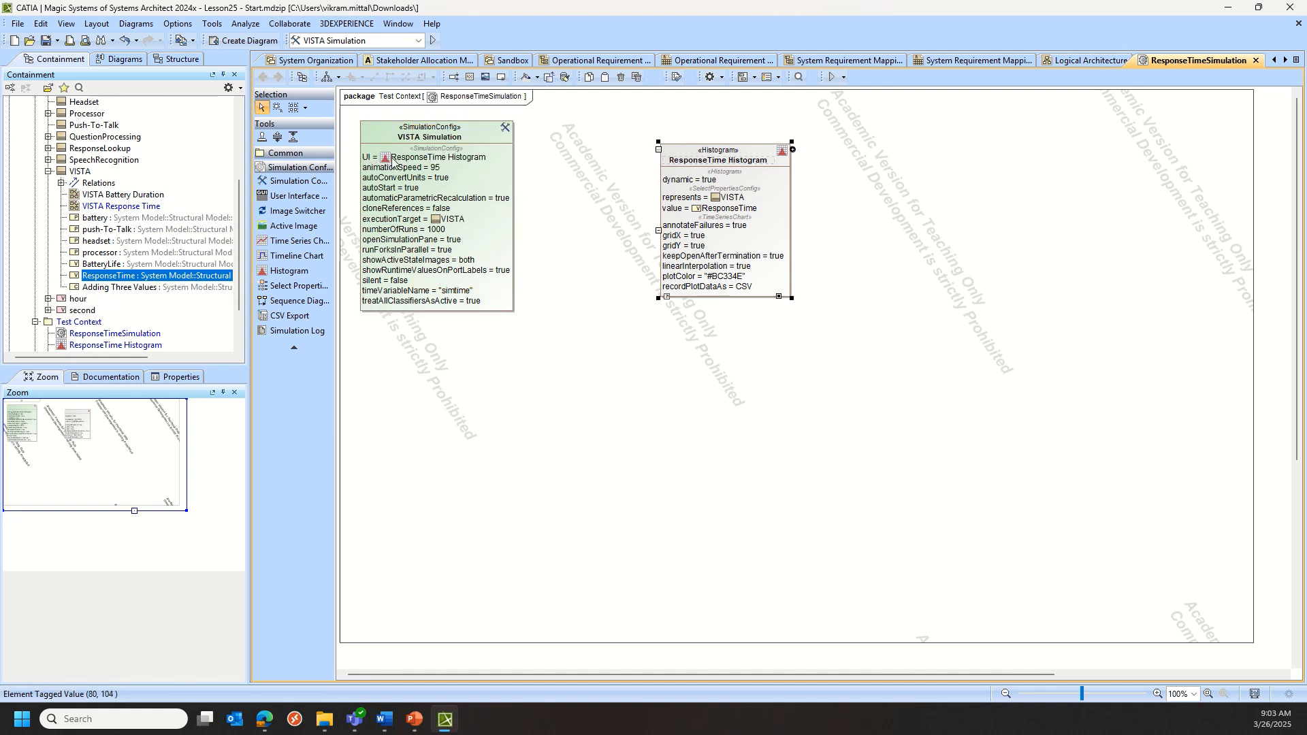
left_click(575, 244)
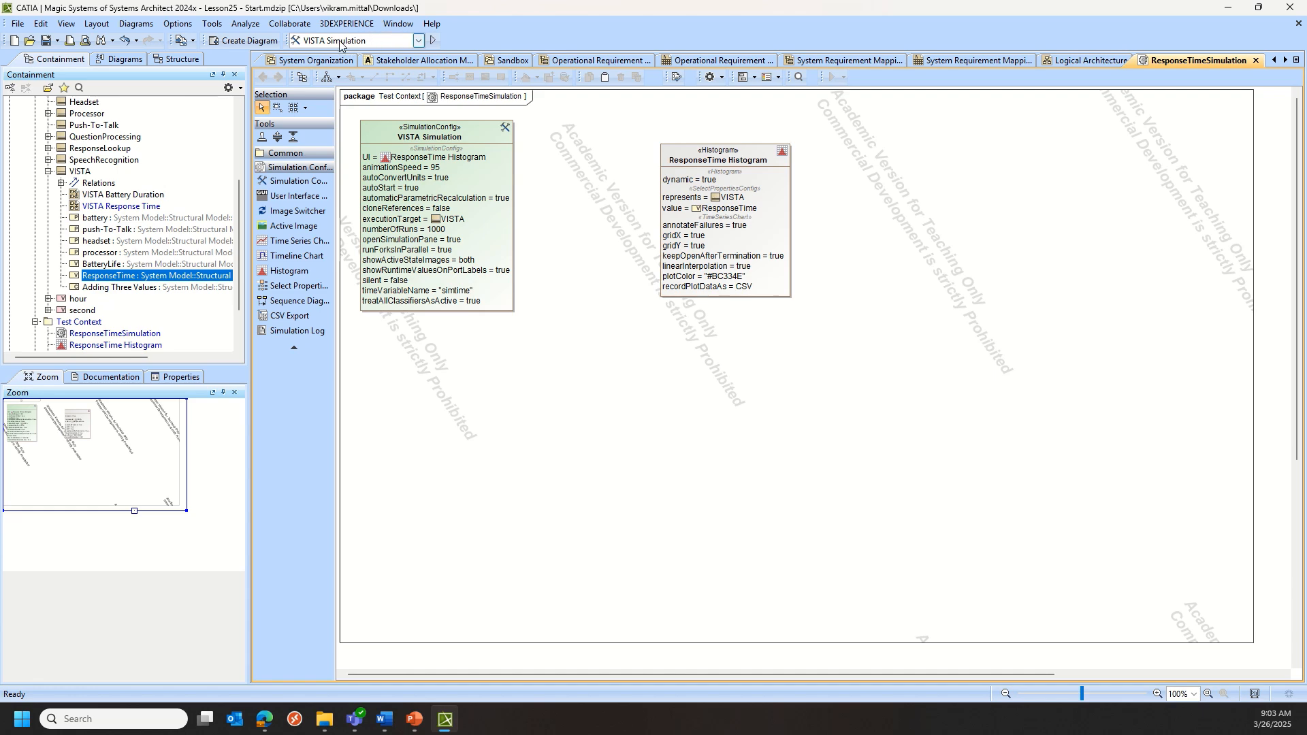
left_click(433, 41)
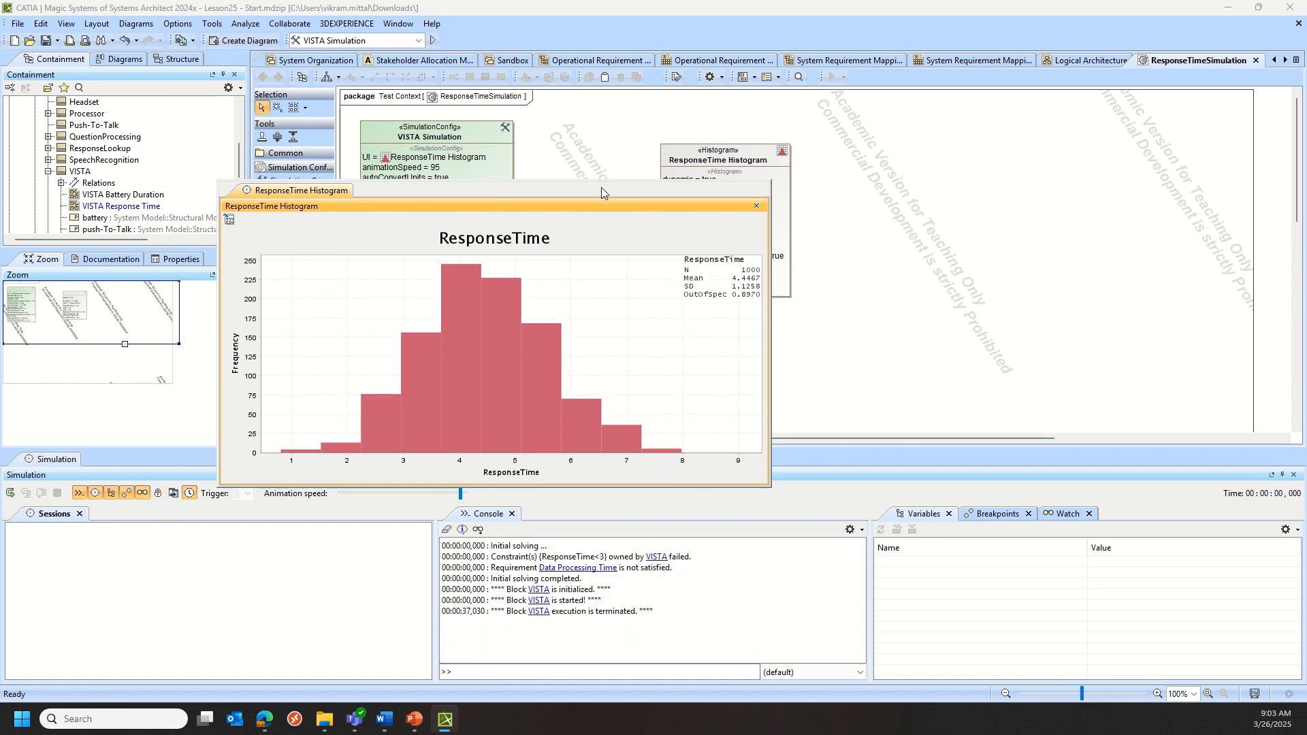
Enlarge the ResponseTime histogram window to examine the distribution, and close it.
left_click_drag(769, 484, 996, 657)
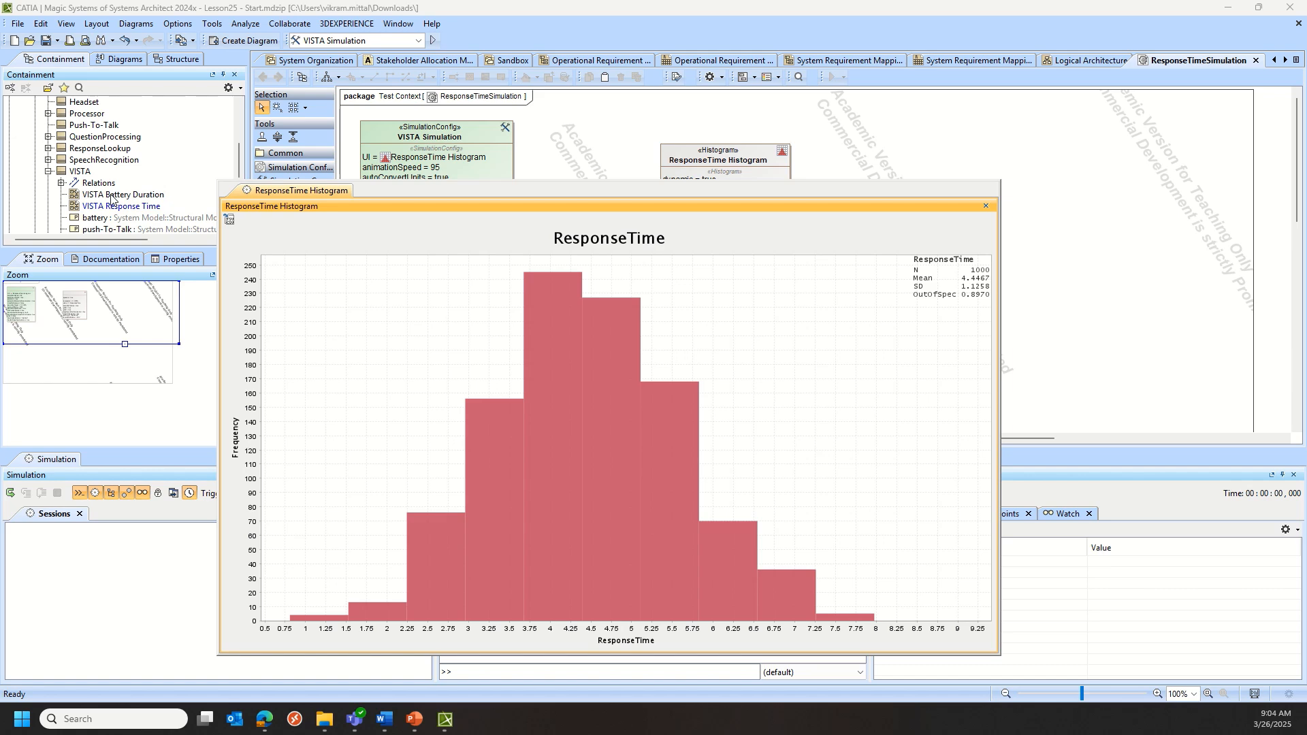
left_click(986, 205)
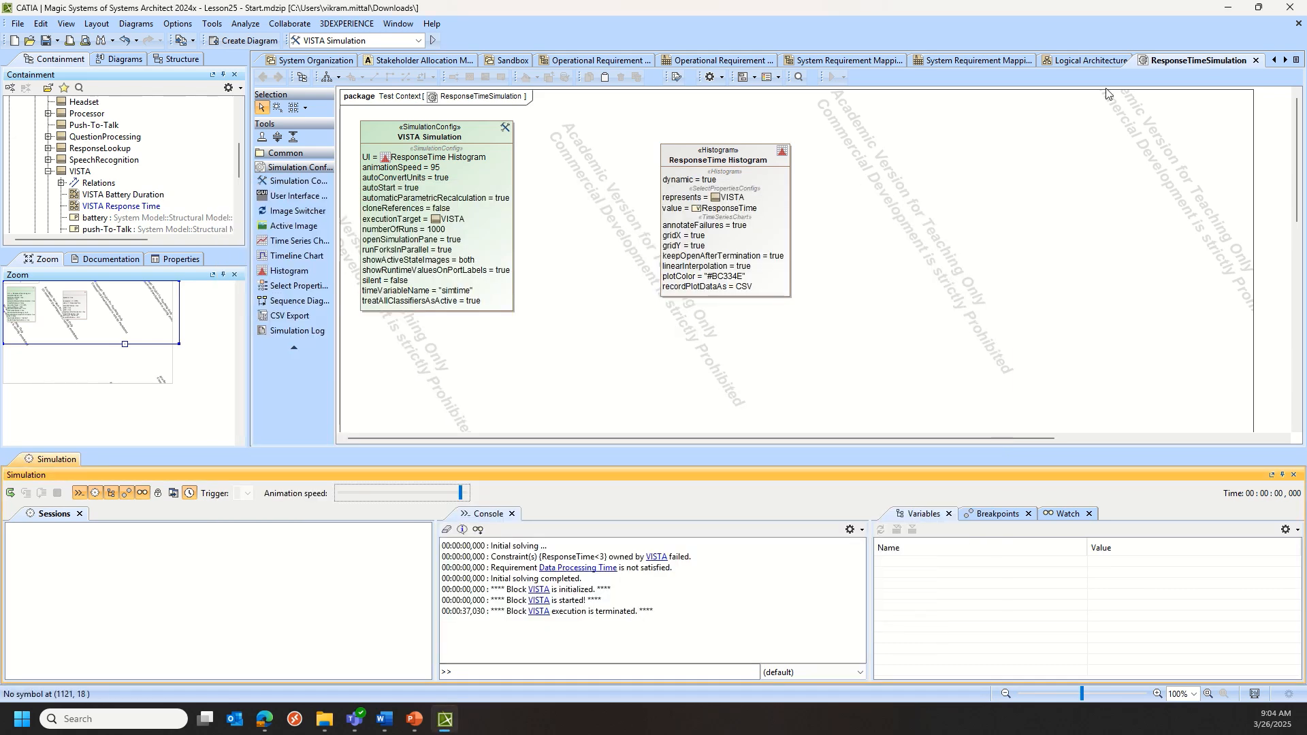
Apply the Uniform stereotype to the Battery block's BatteryLife value property in the Logical Architecture diagram.
left_click(1097, 59)
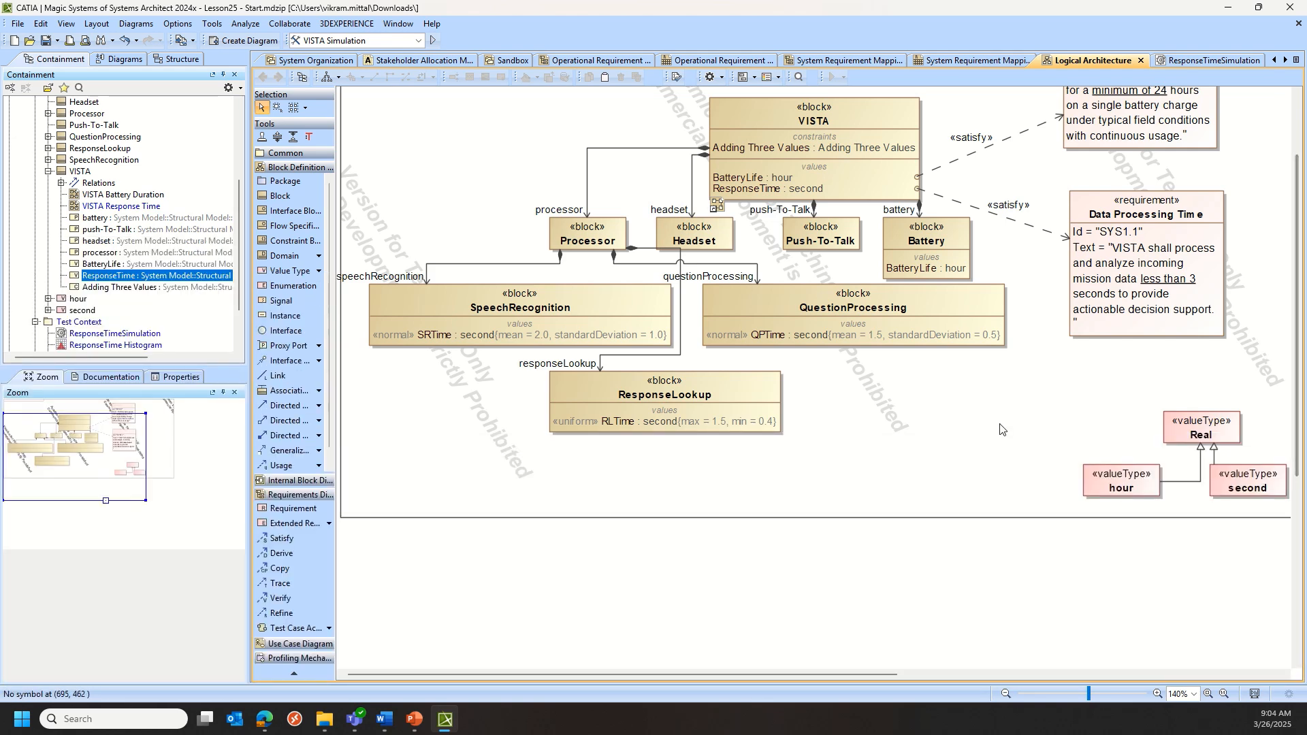
right_click(938, 267)
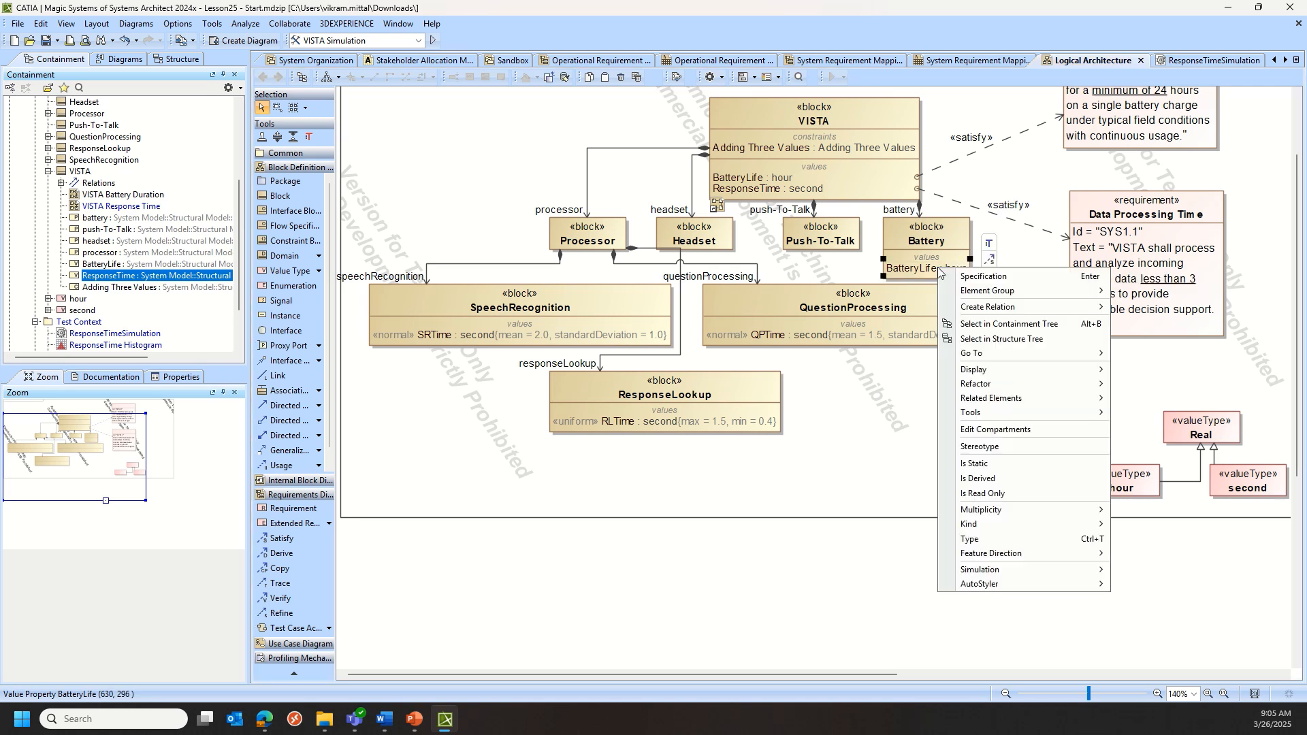
left_click(975, 277)
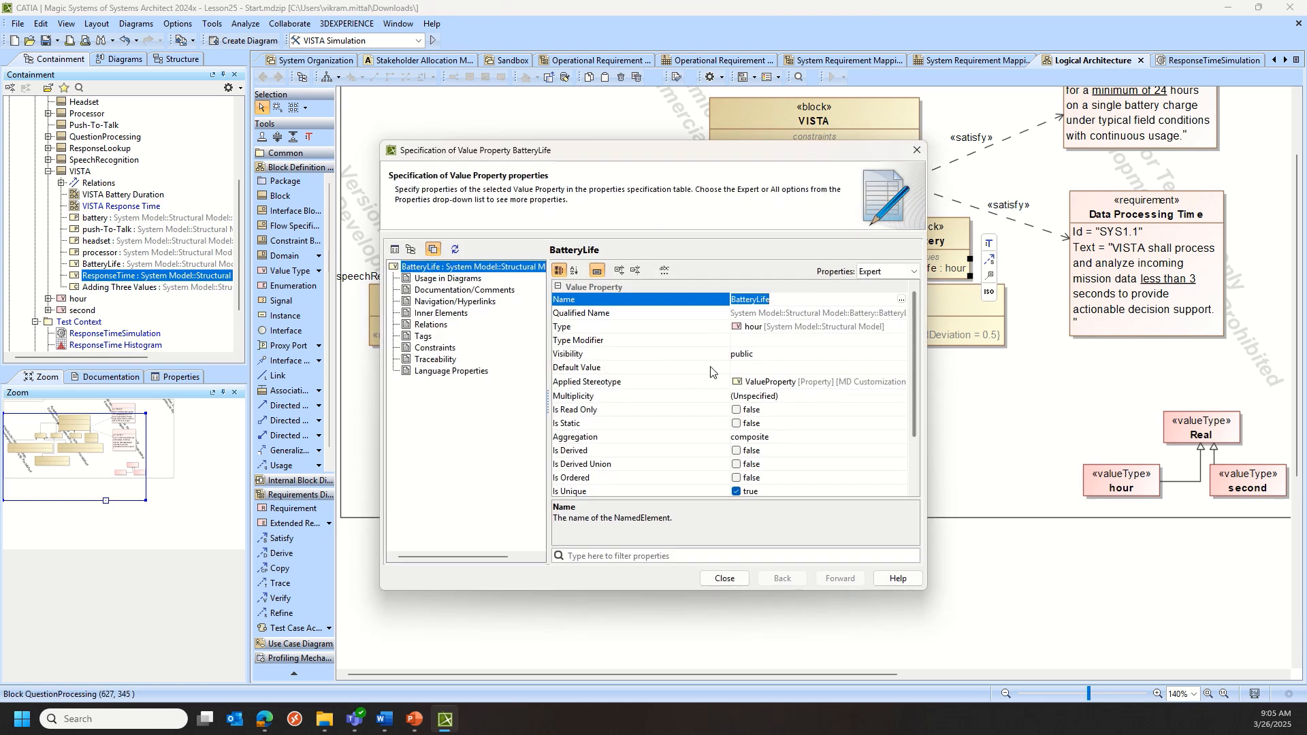
left_click(850, 389)
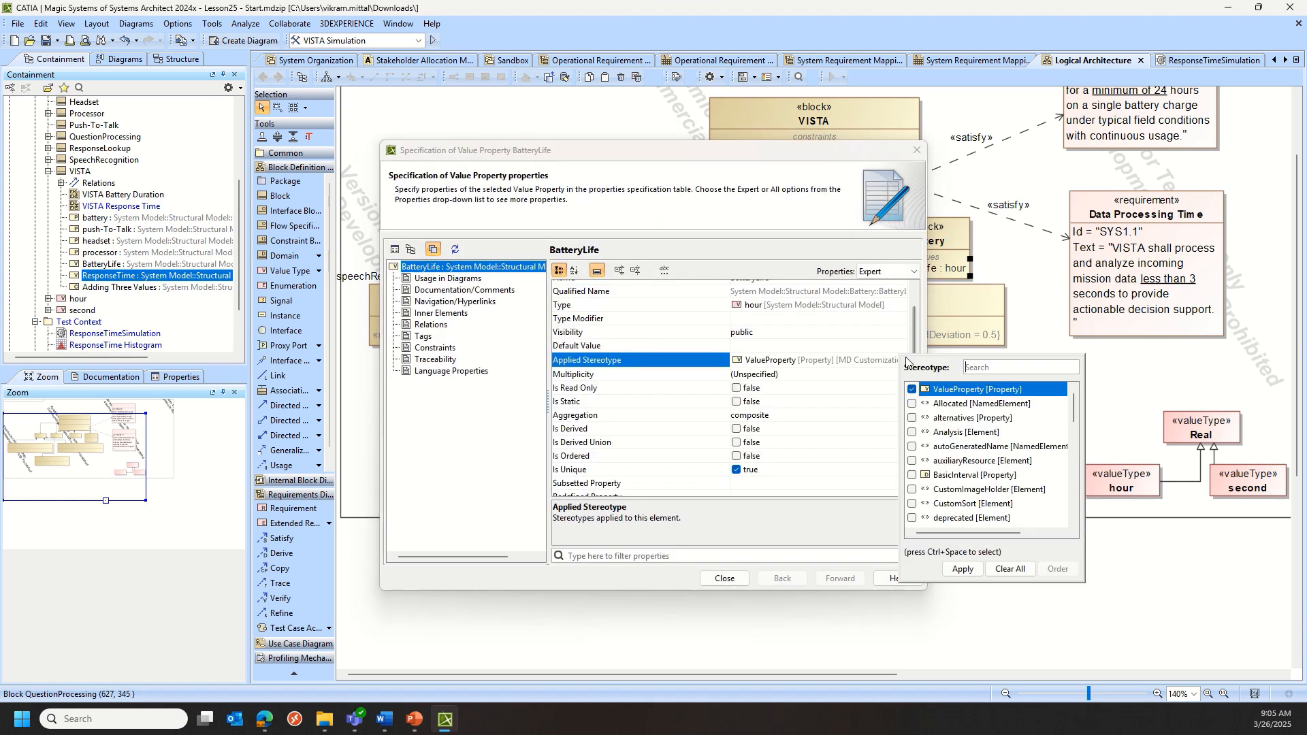
left_click(903, 360)
type("unif")
left_click(987, 389)
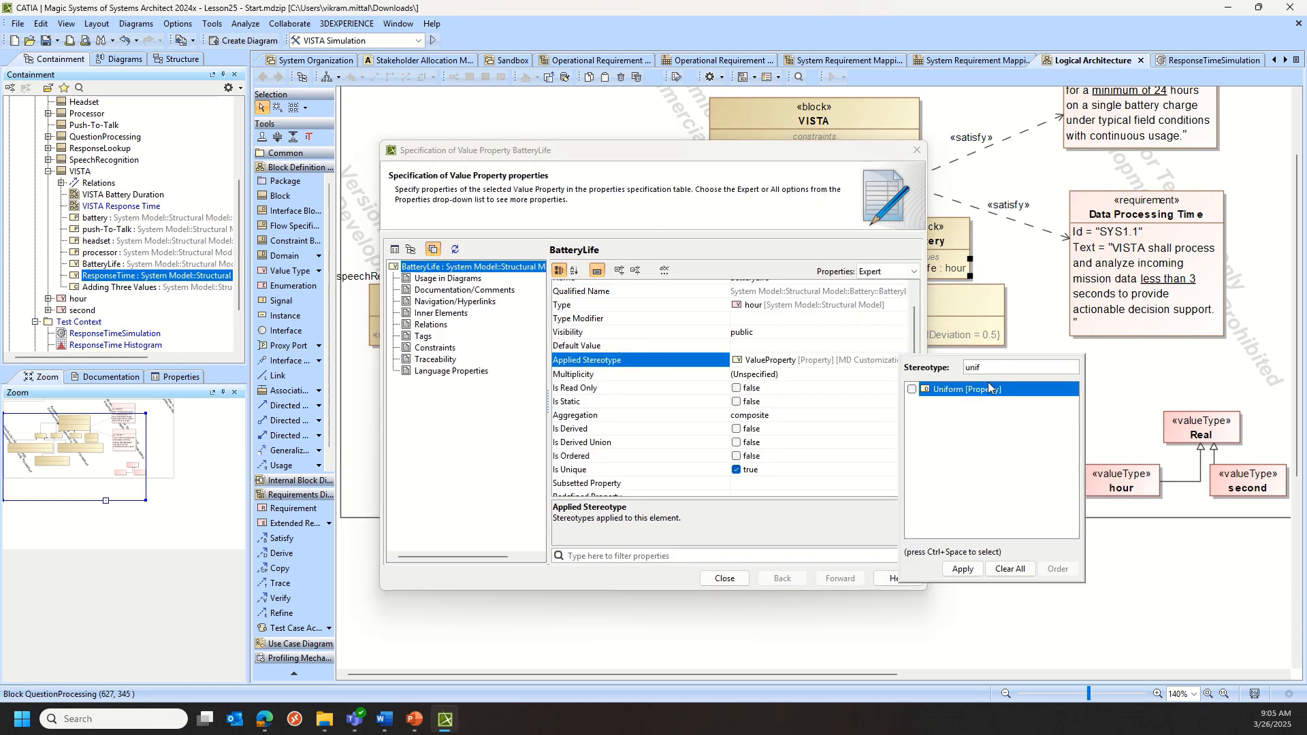
left_click(961, 569)
Set BatteryLife's Max to 28 and Min to 20 and close its specification.
scroll(828, 462, "down", 3)
left_click(814, 477)
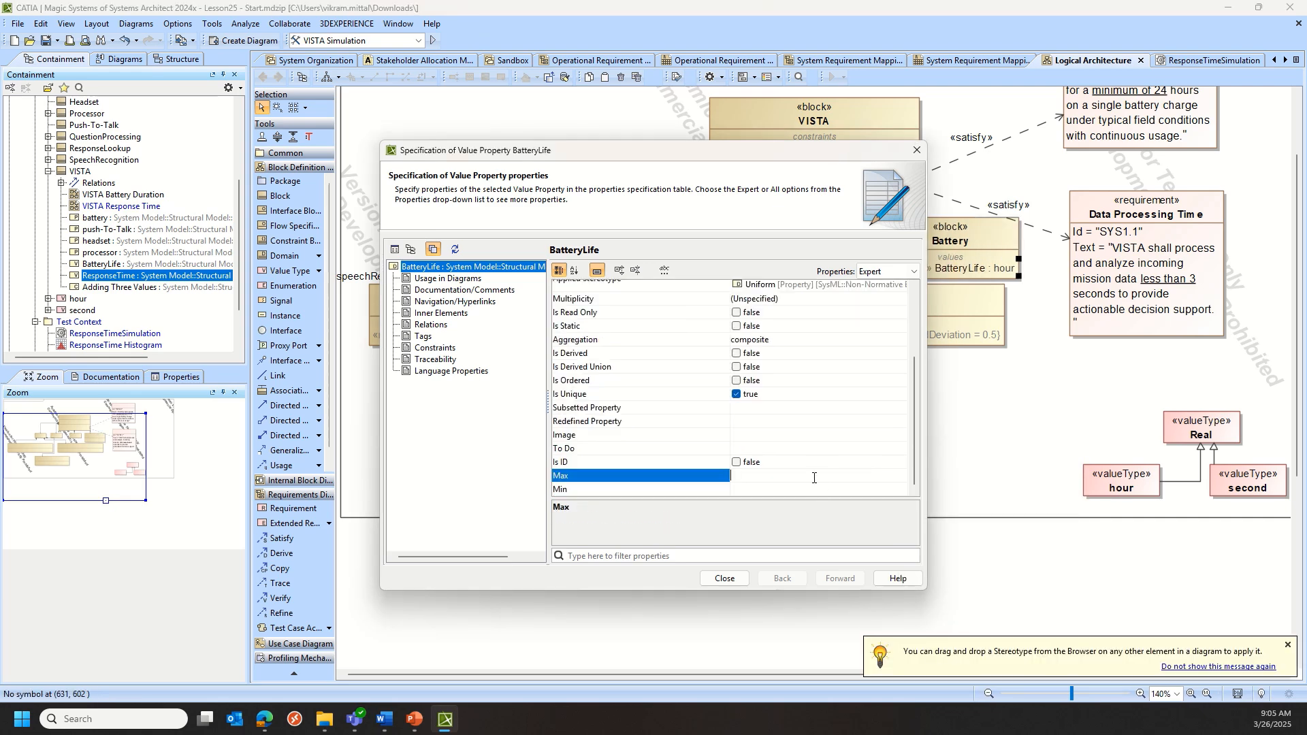
left_click(821, 491)
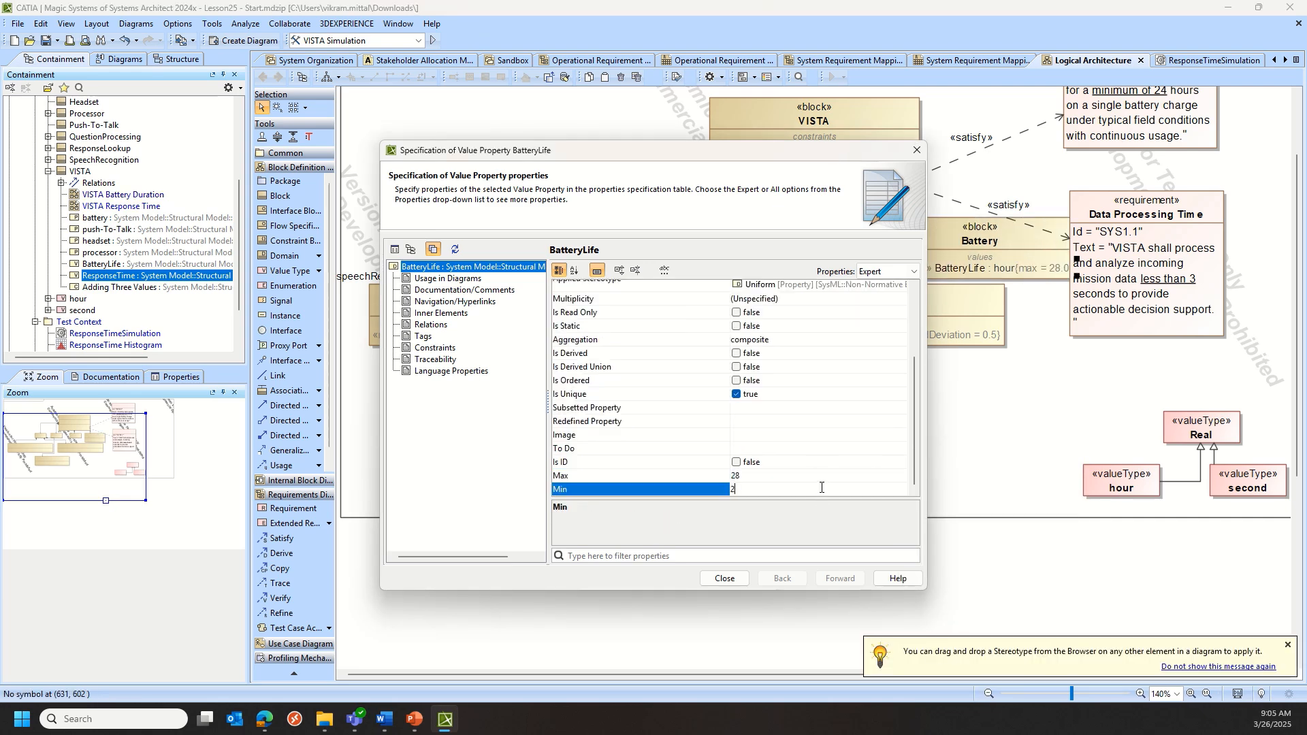
left_click(724, 579)
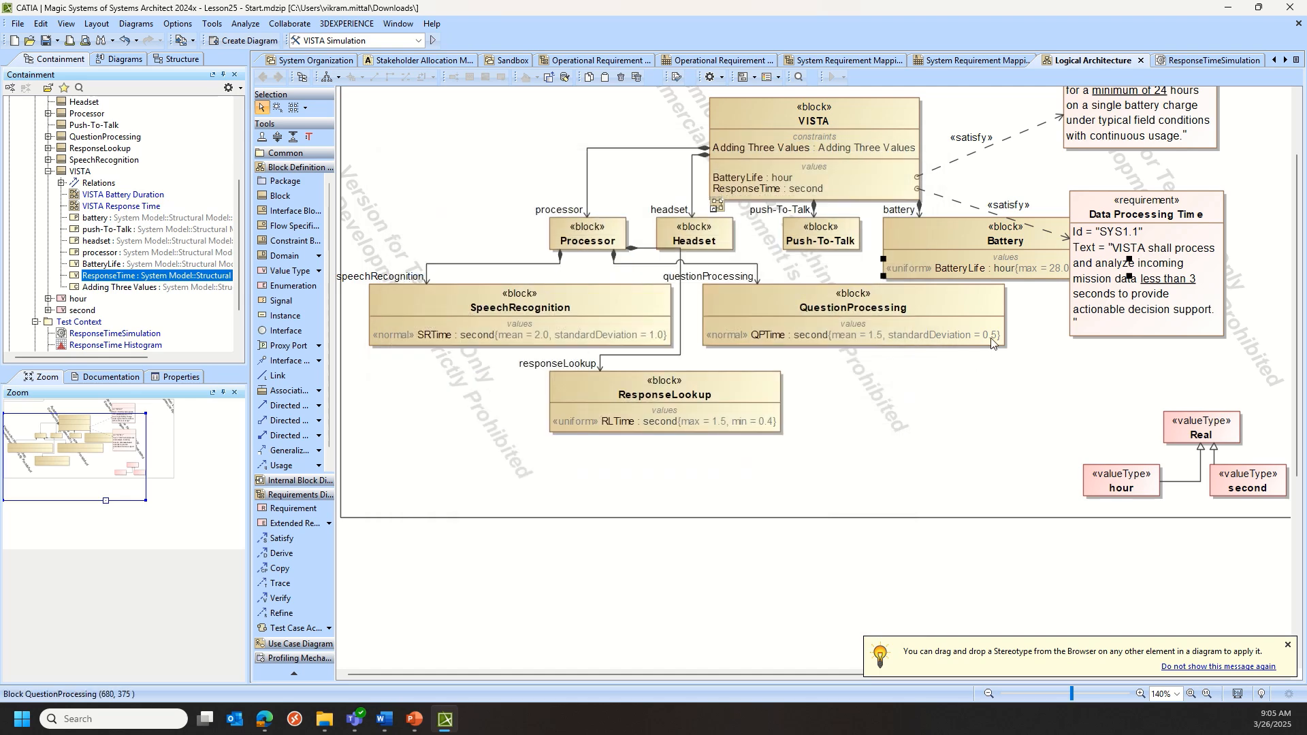
Move the Data Processing Time requirement clear of the widened Battery block.
scroll(1186, 221, "down", 1)
left_click_drag(1206, 185, 1257, 169)
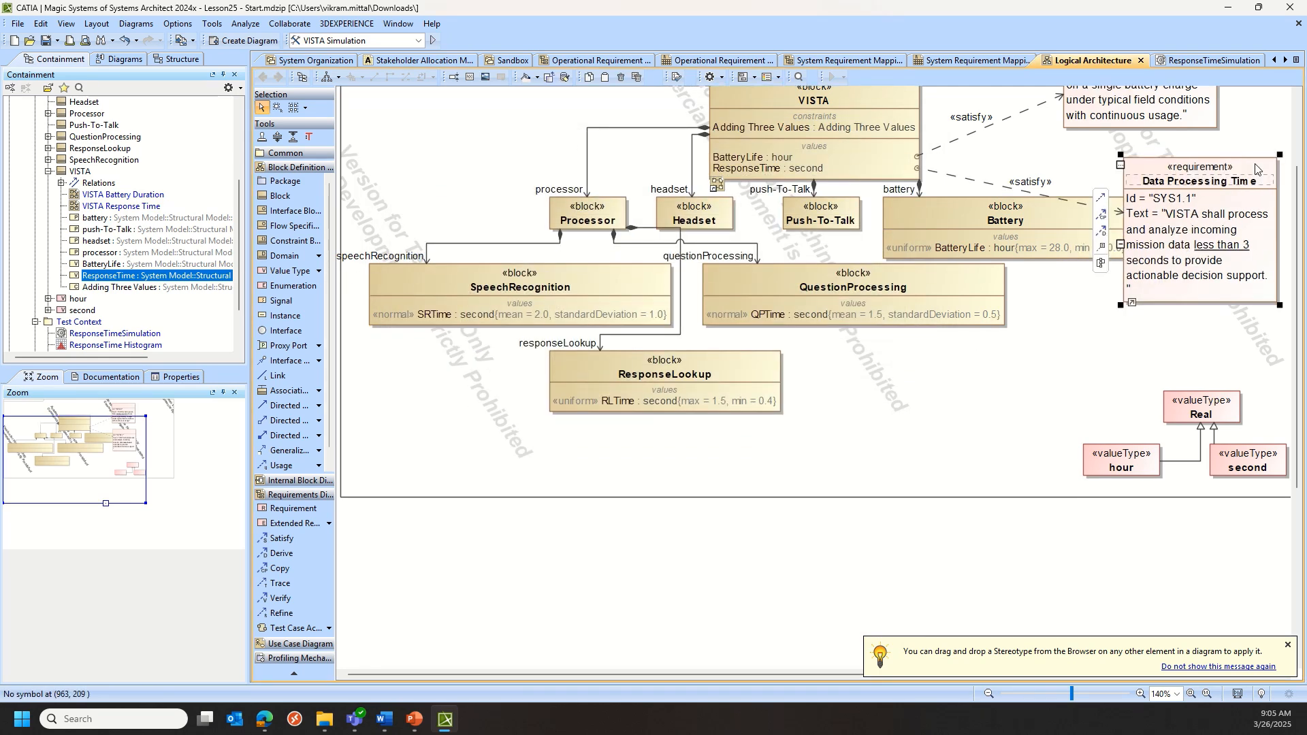
scroll(957, 482, "down", 1, "ctrl")
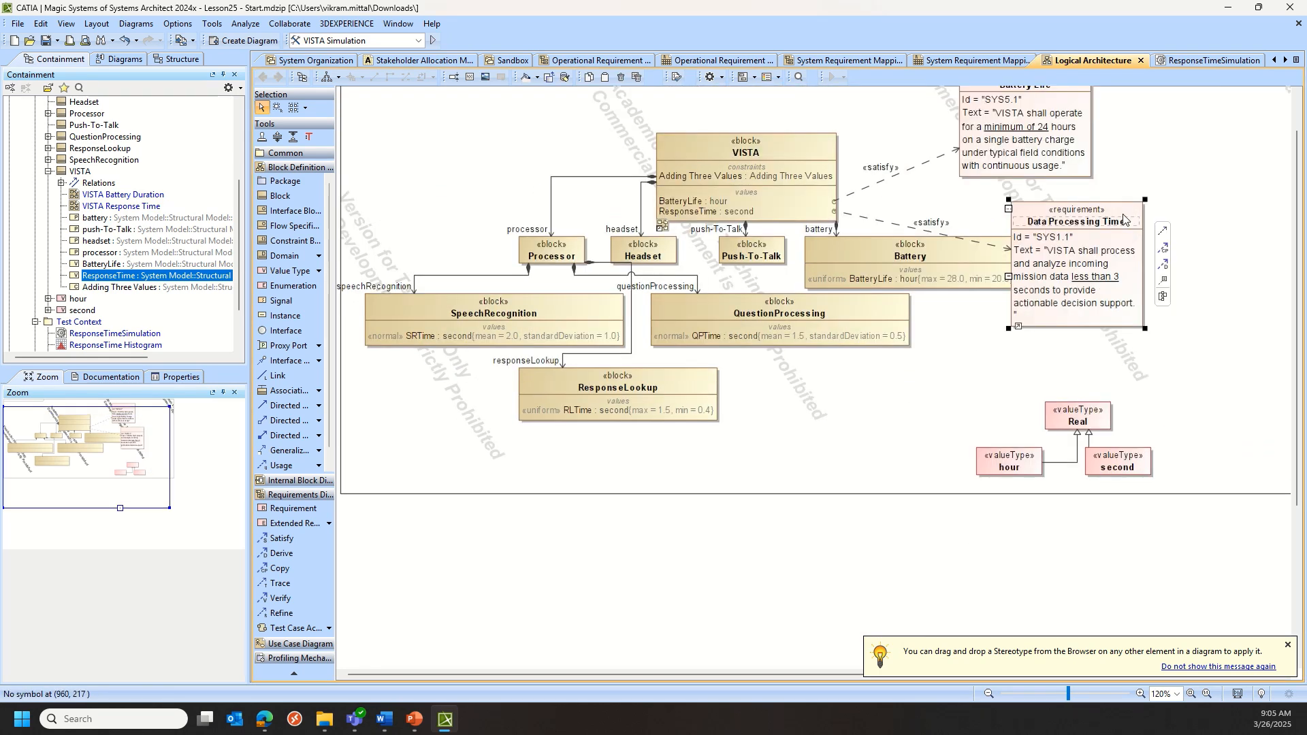
left_click_drag(1132, 214, 1189, 186)
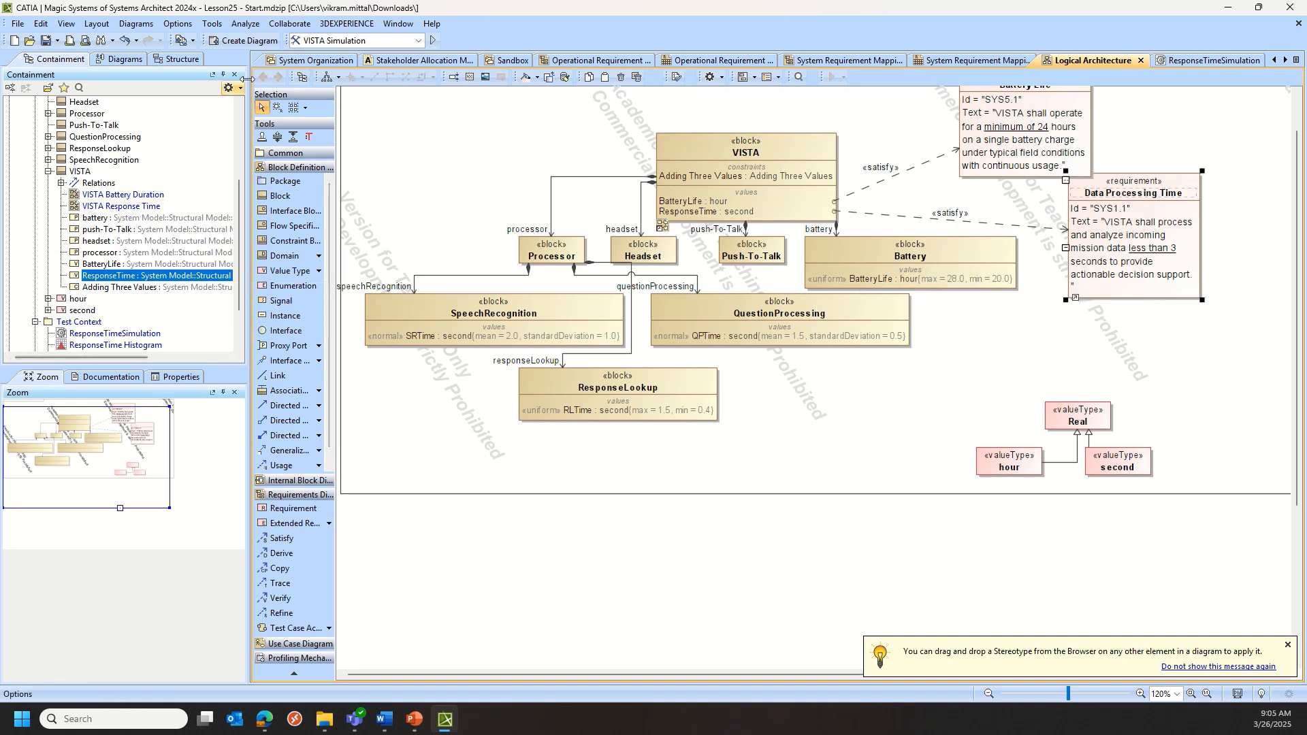
In the ResponseTimeSimulation diagram, make VISTA's BatteryLife the ResponseTime Histogram's value instead of ResponseTime, and close the specification.
left_click(1163, 61)
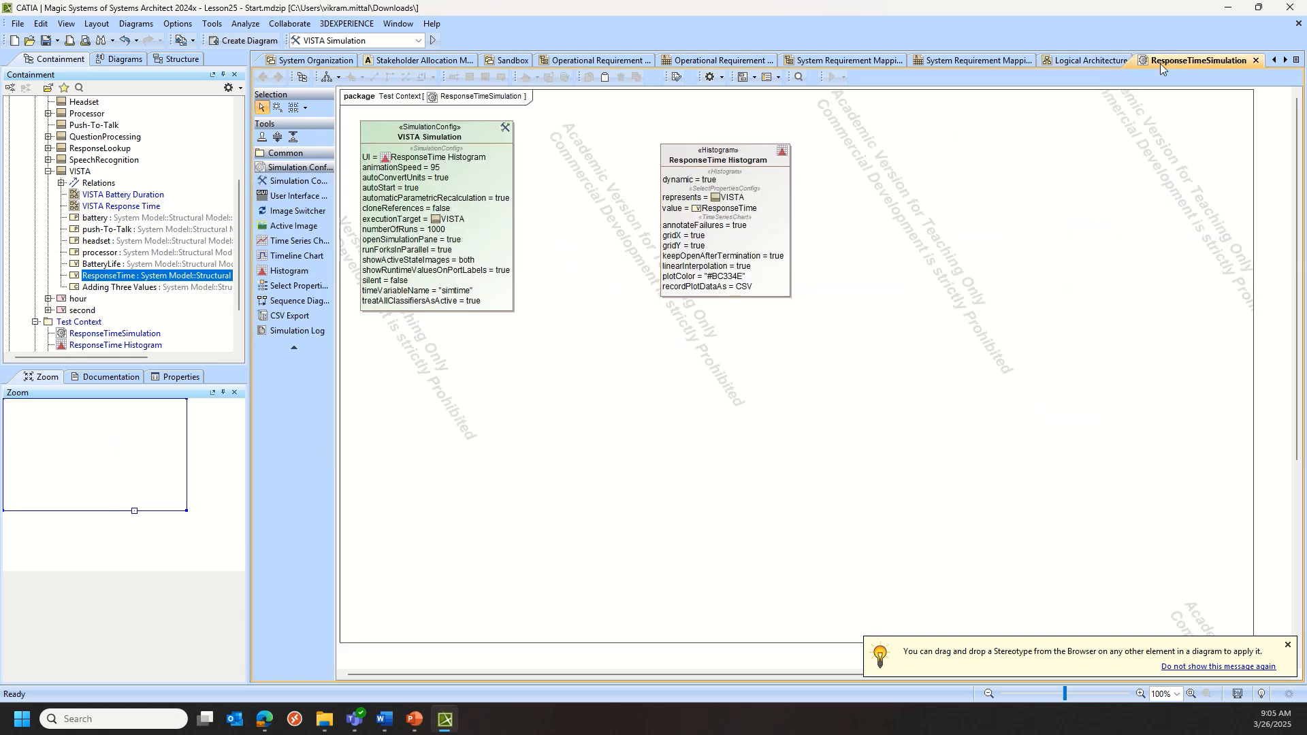
double_click(756, 155)
left_click(826, 341)
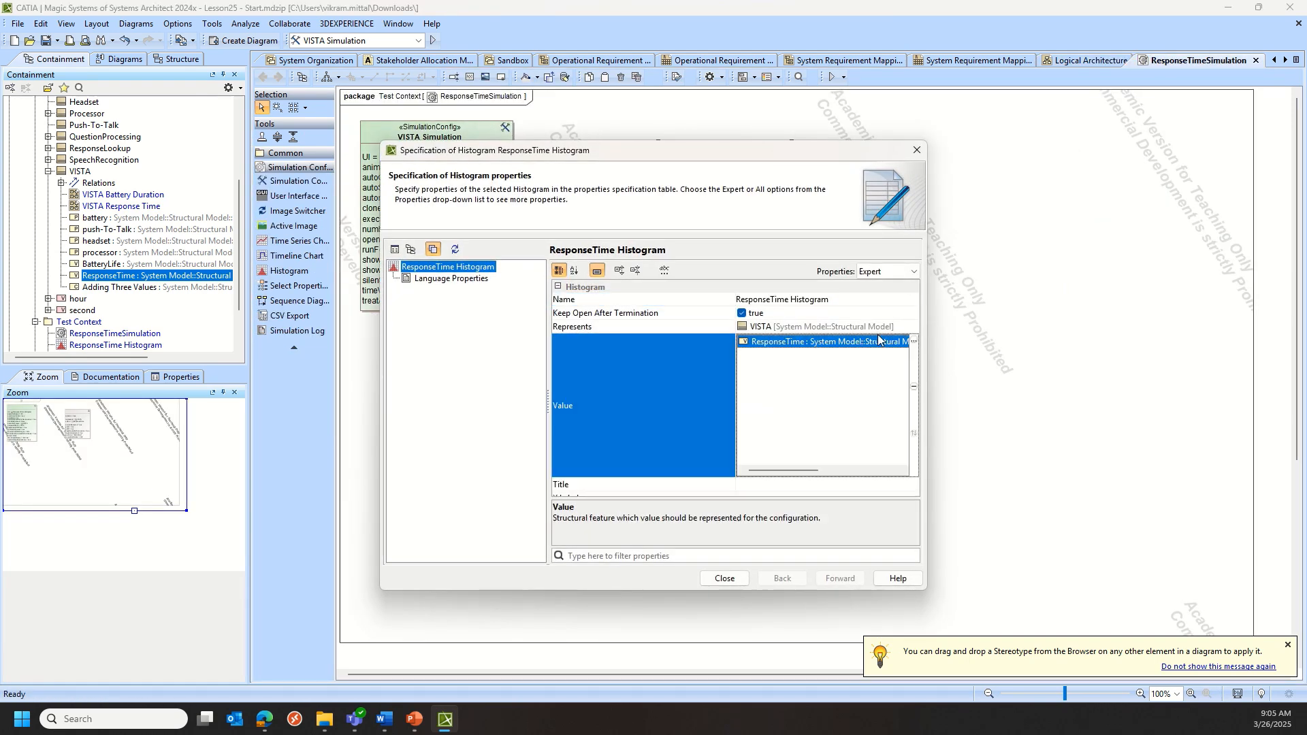
left_click(913, 340)
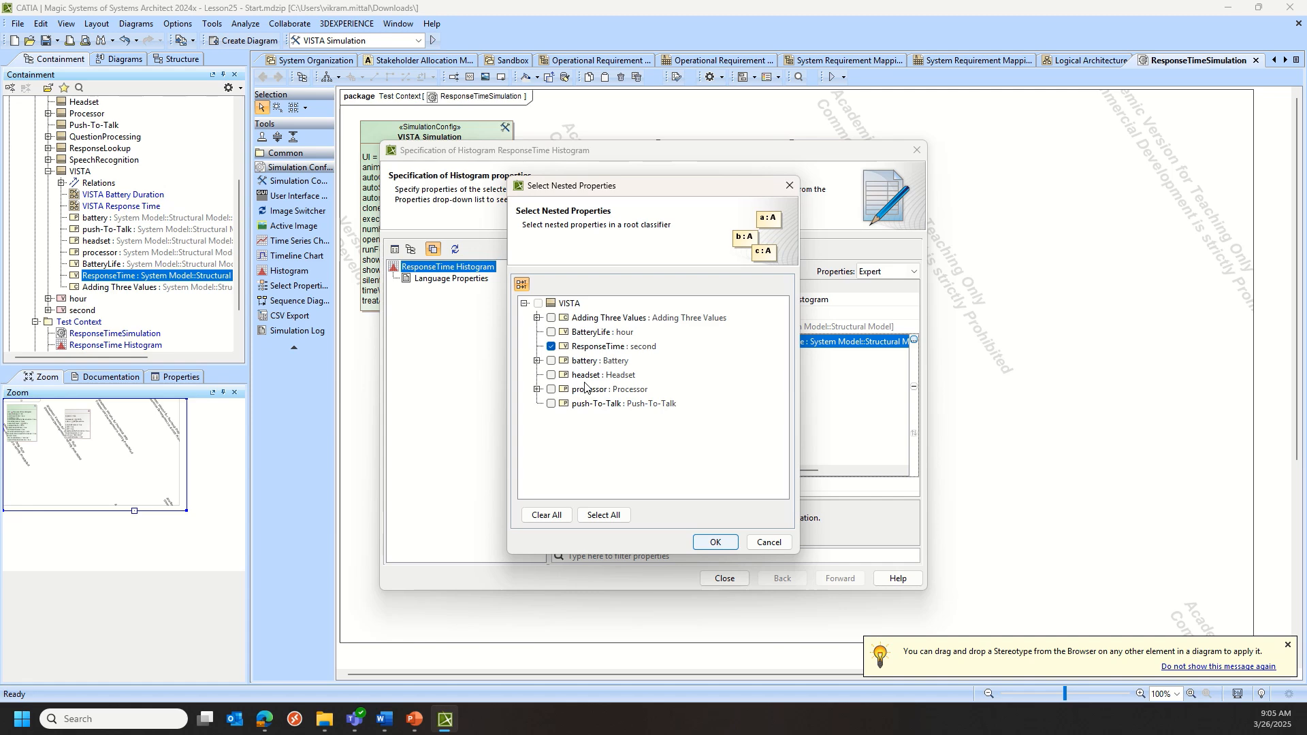
left_click(551, 332)
left_click(551, 347)
left_click(715, 542)
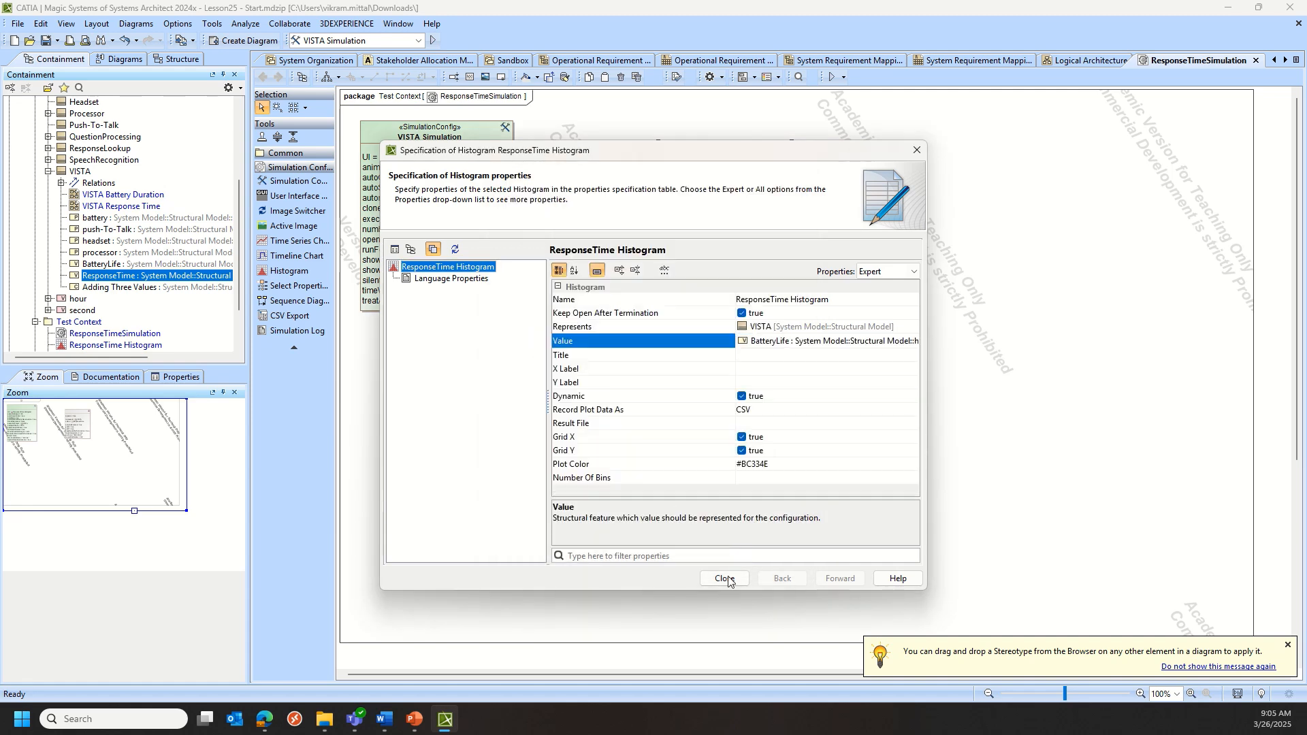
left_click(725, 578)
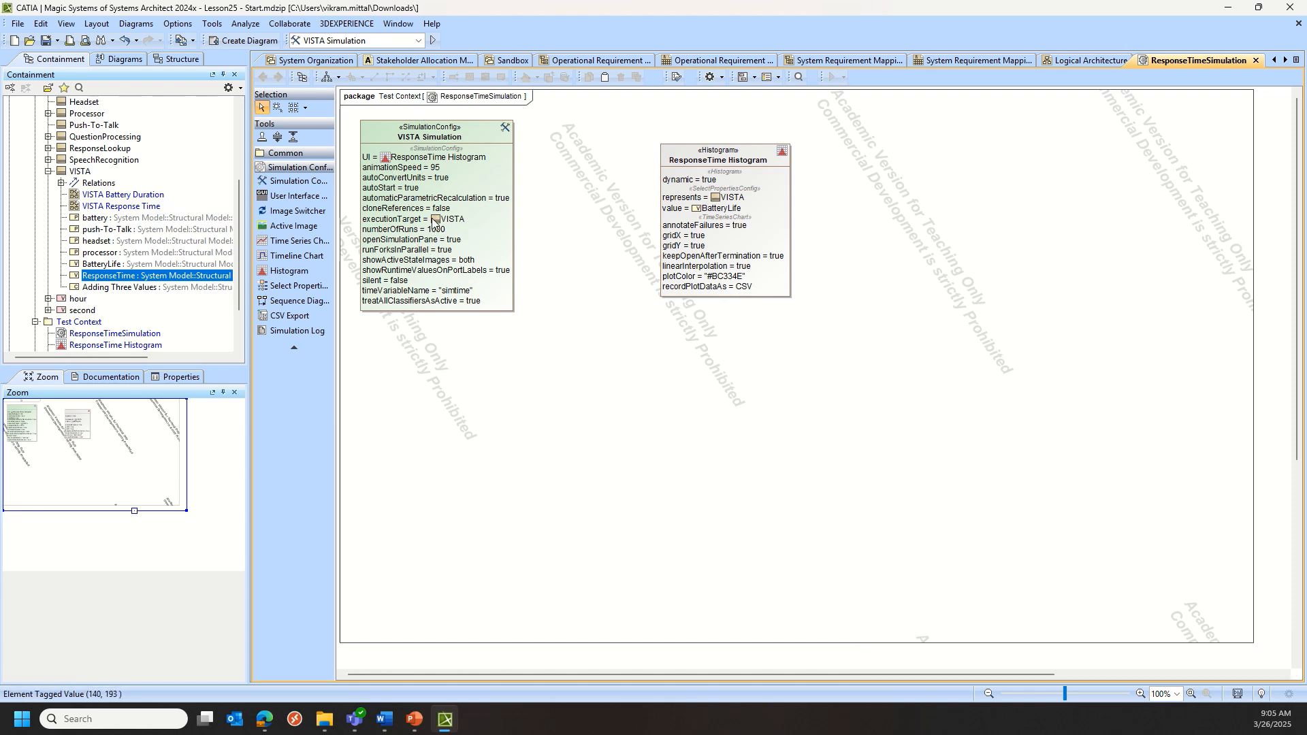
Move the ResponseTime Histogram block closer to the VISTA Simulation configuration.
left_click_drag(671, 158, 565, 148)
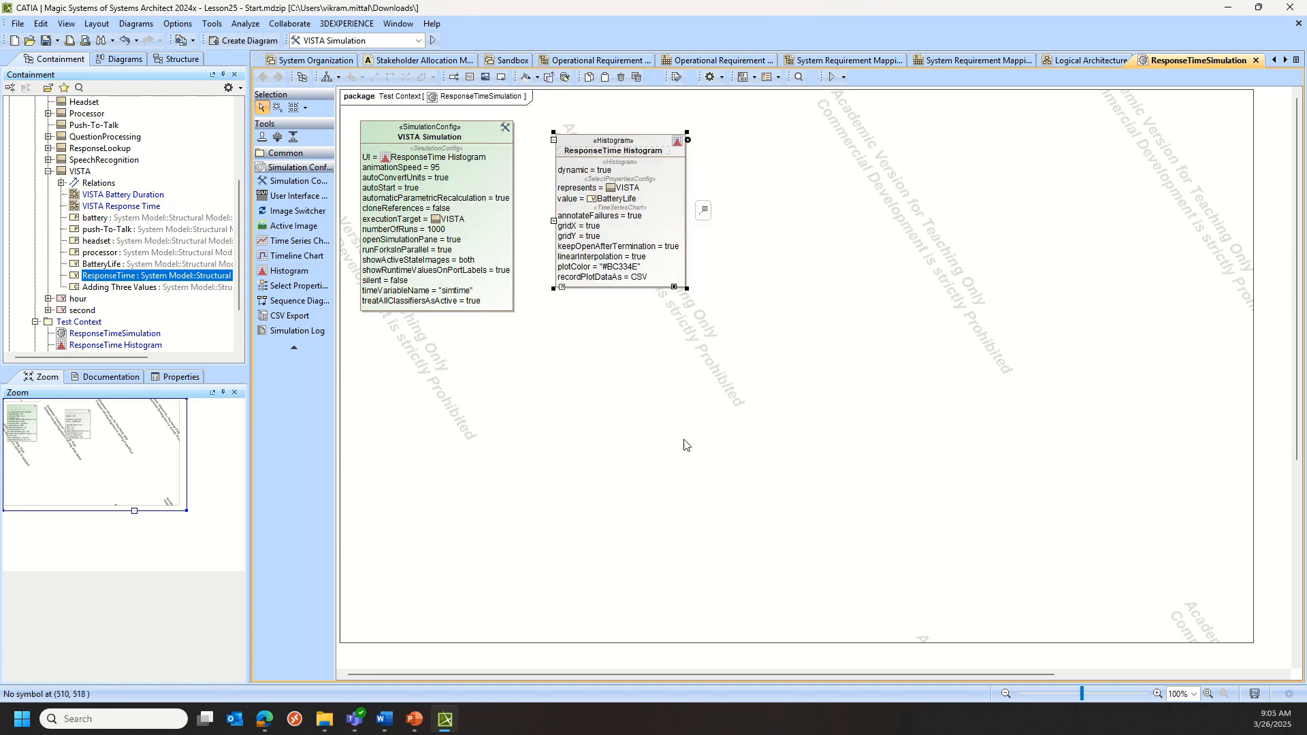
left_click(687, 445)
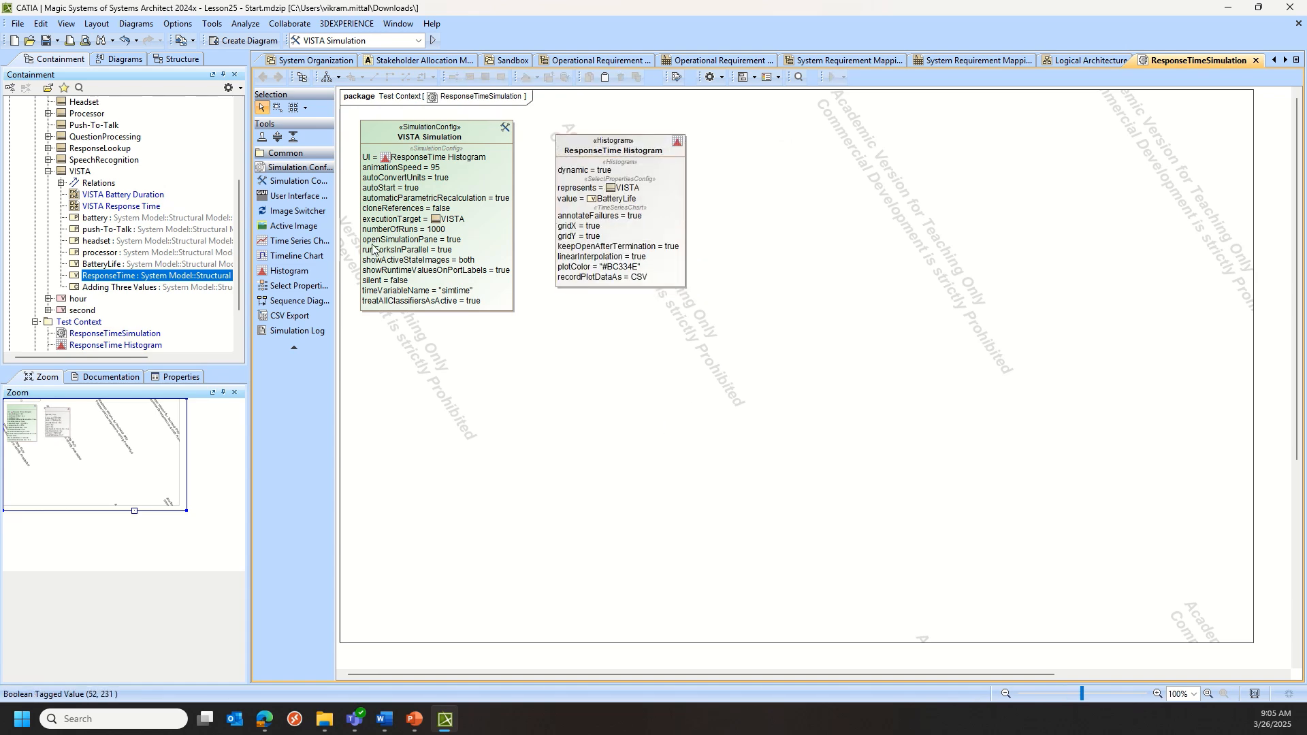
scroll(375, 249, "up", 4, "ctrl")
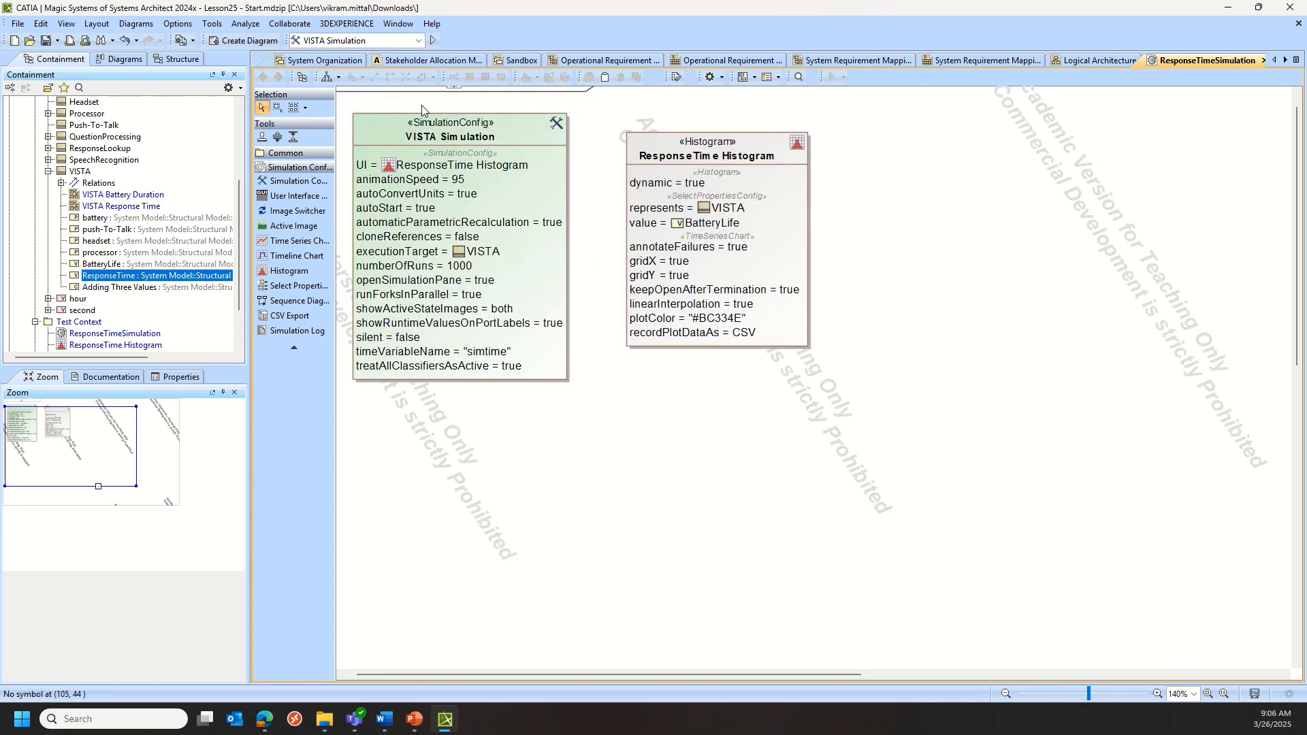
scroll(422, 109, "up", 1)
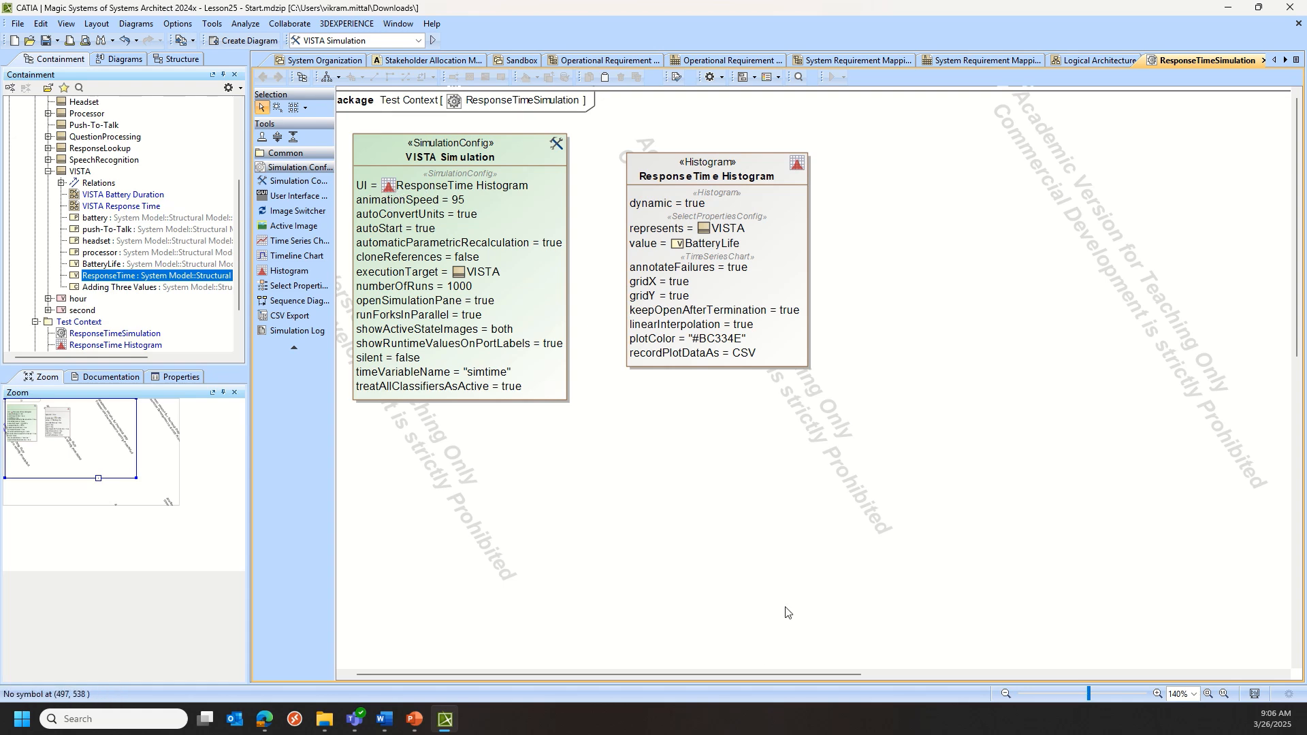
left_click_drag(742, 673, 619, 672)
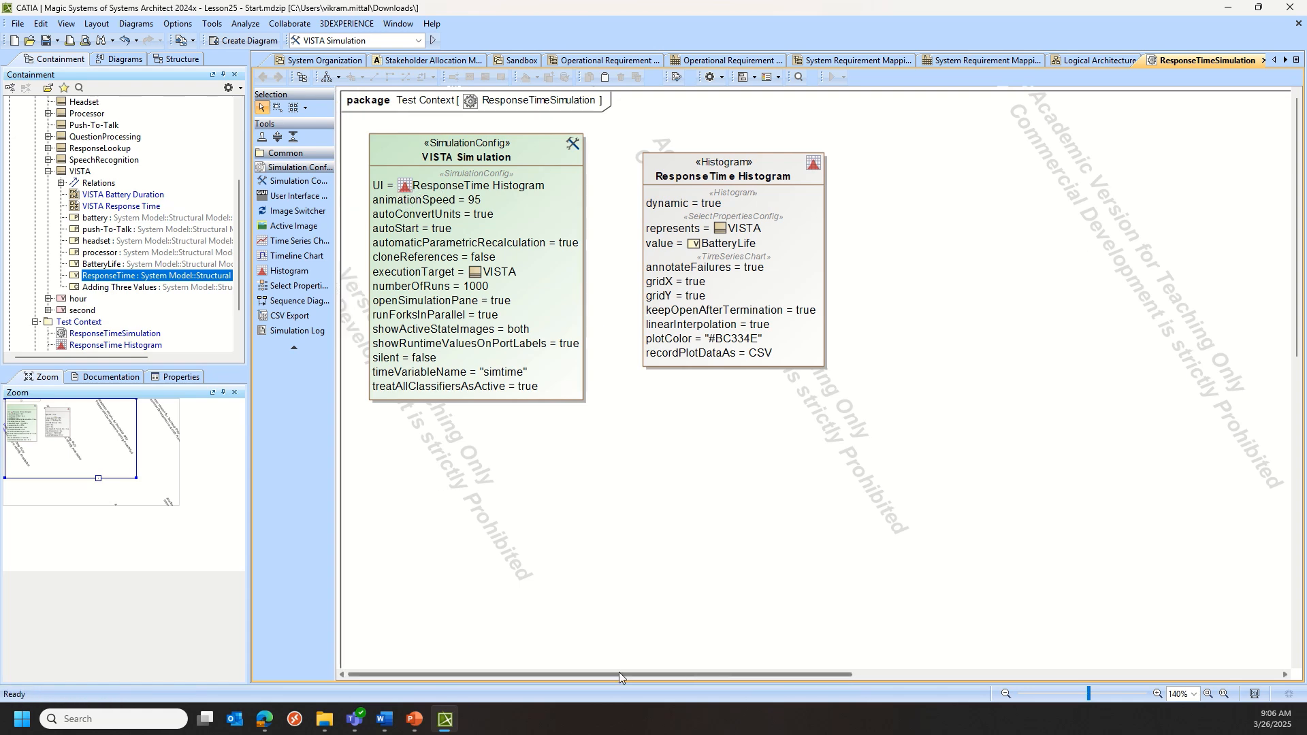
Run the VISTA Simulation configuration, reposition the BatteryLife histogram window for viewing, and close it.
left_click(433, 43)
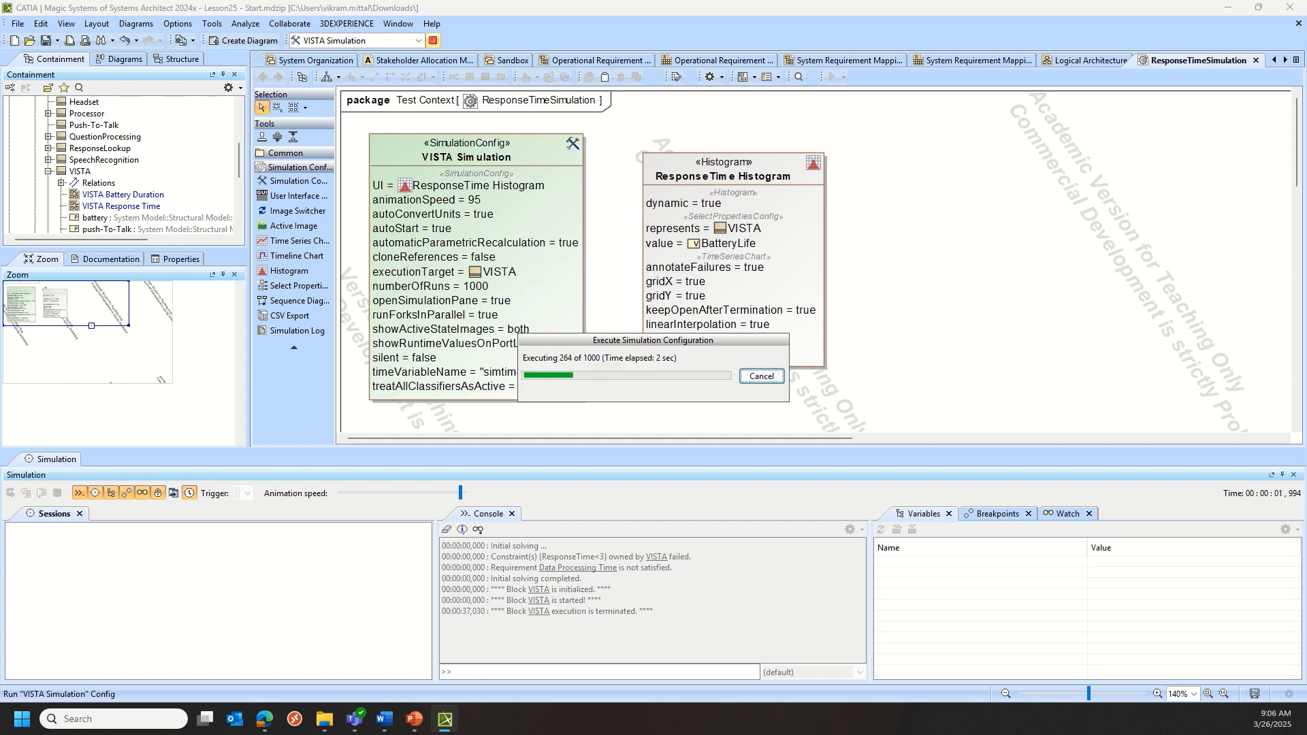
left_click_drag(0, 155, 553, 165)
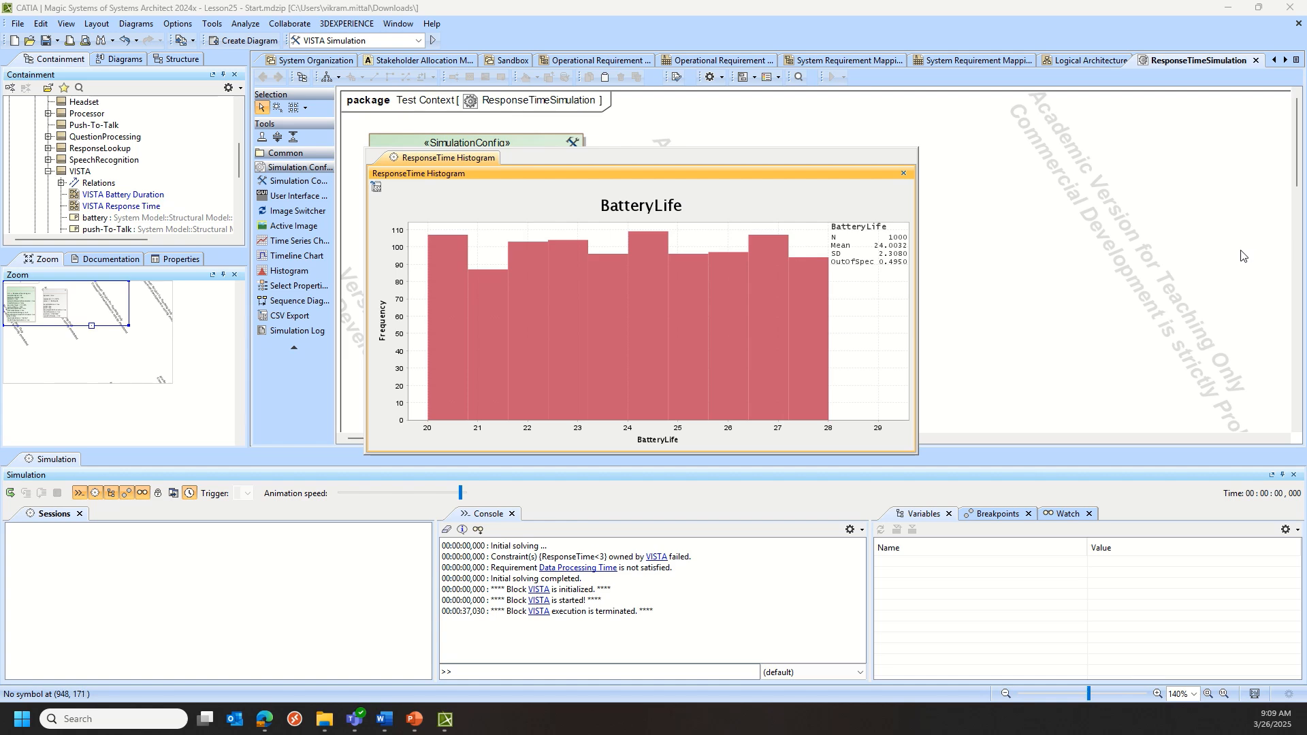
left_click(903, 173)
Close the simulation pane and create a SysML Activity Diagram named Process Information in the Behavioral Model's Internal Behaviors package.
scroll(72, 139, "up", 10)
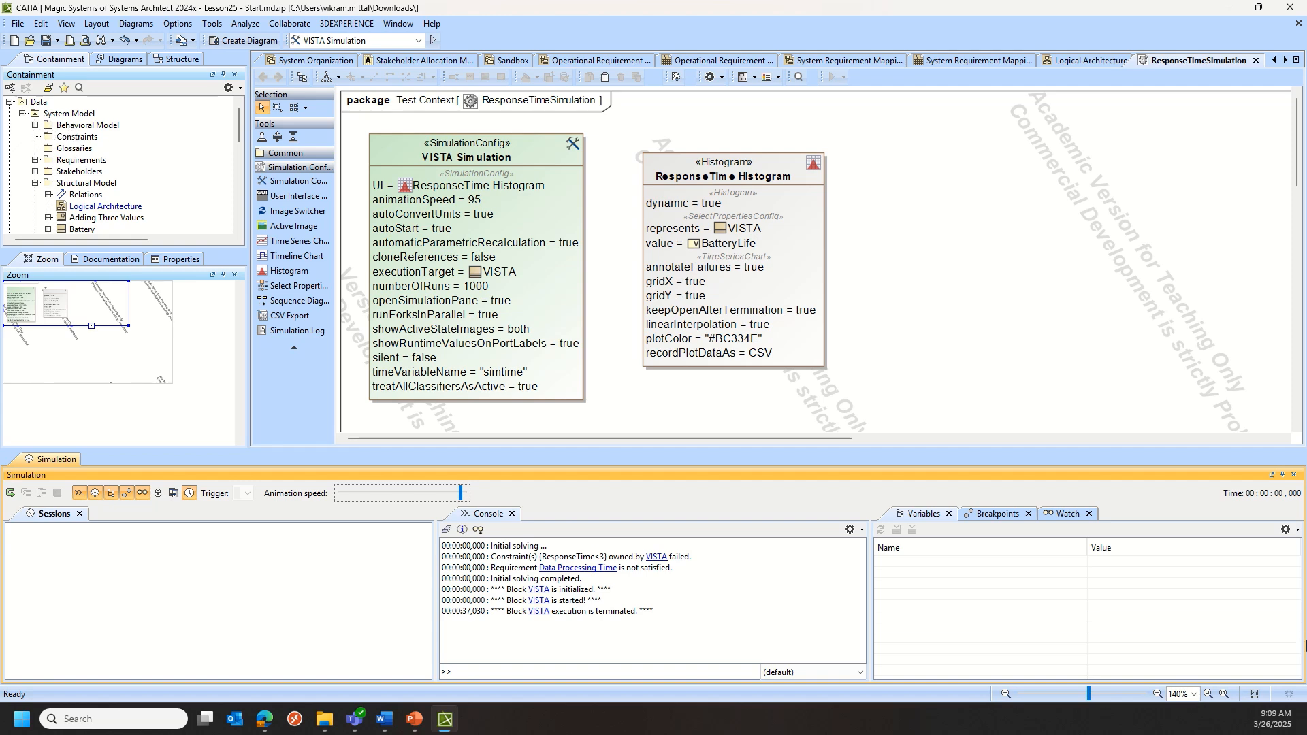
left_click(1294, 475)
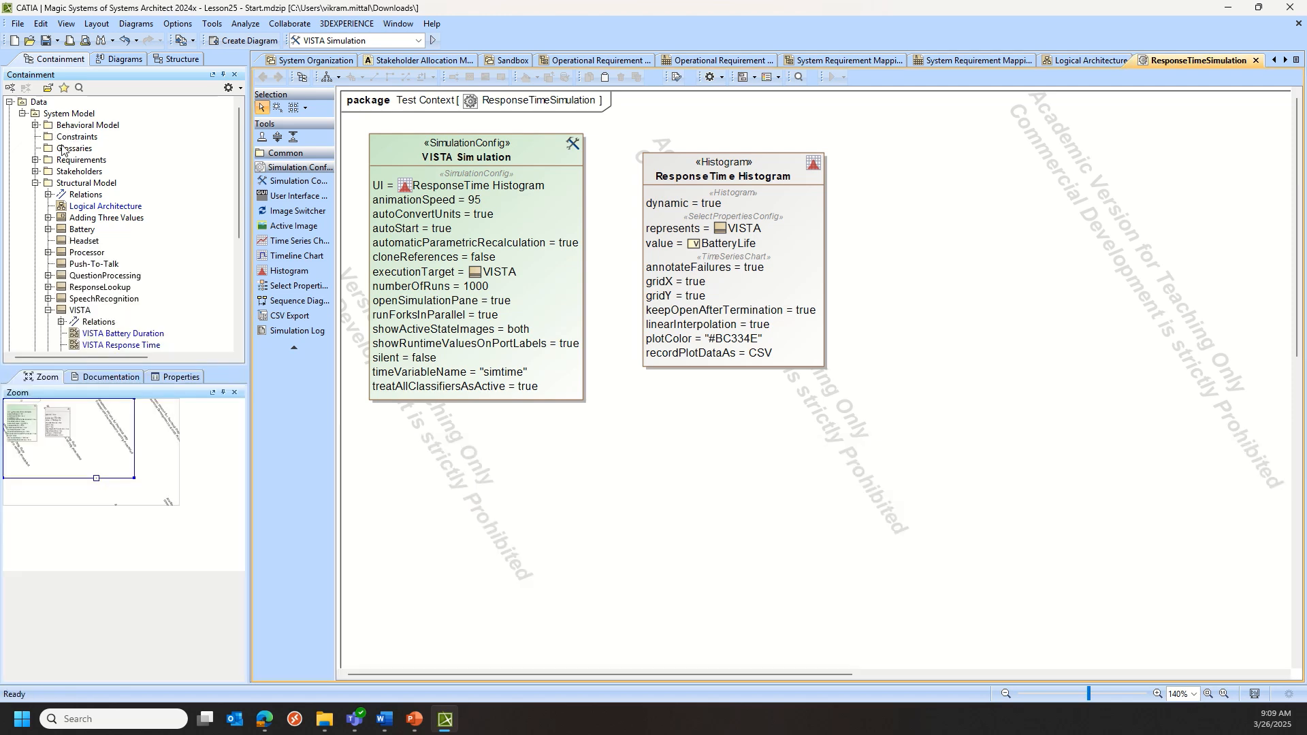
left_click(35, 124)
left_click(66, 125)
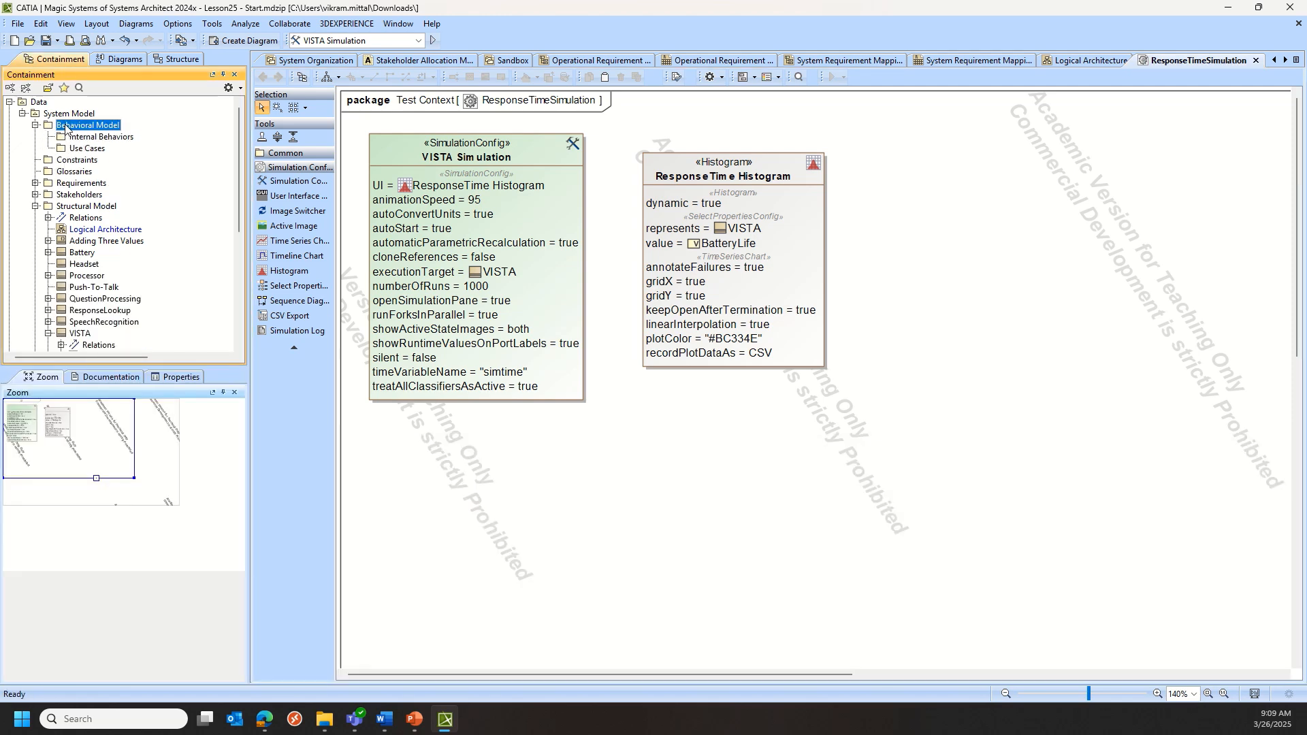
left_click(89, 138)
right_click(88, 139)
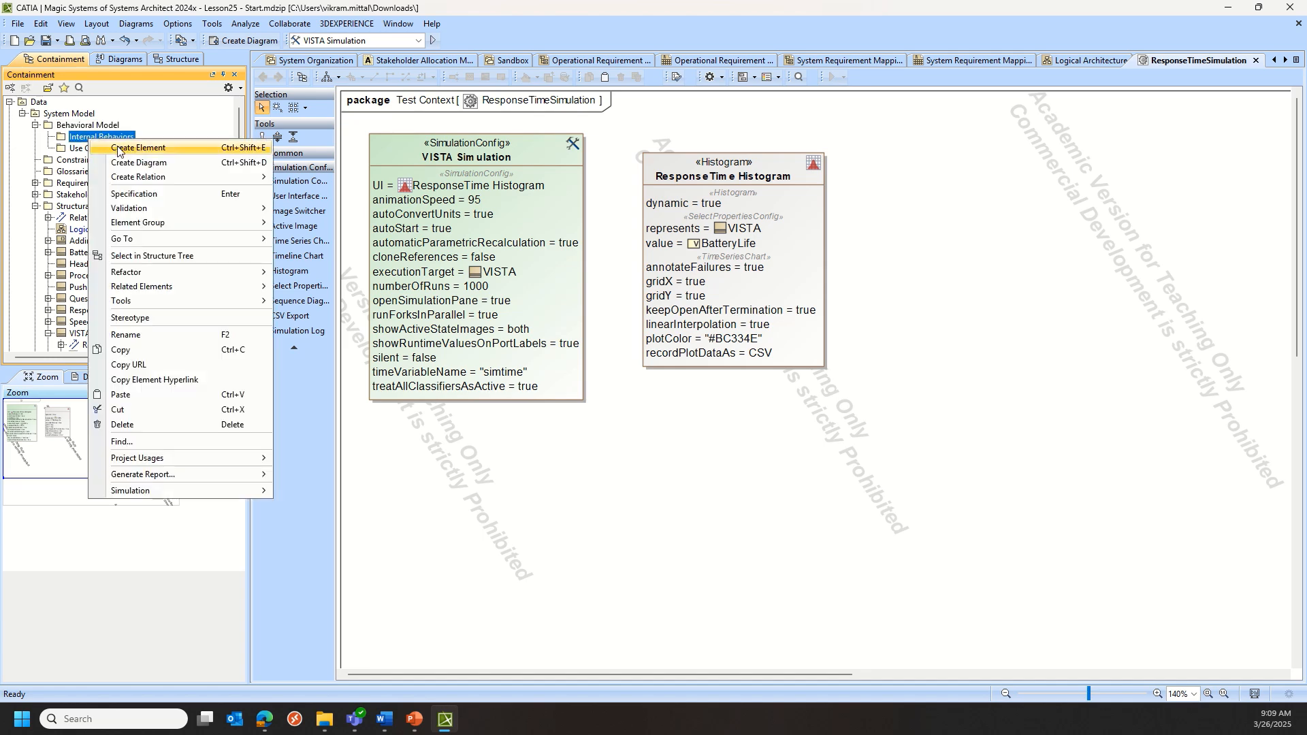
left_click(150, 164)
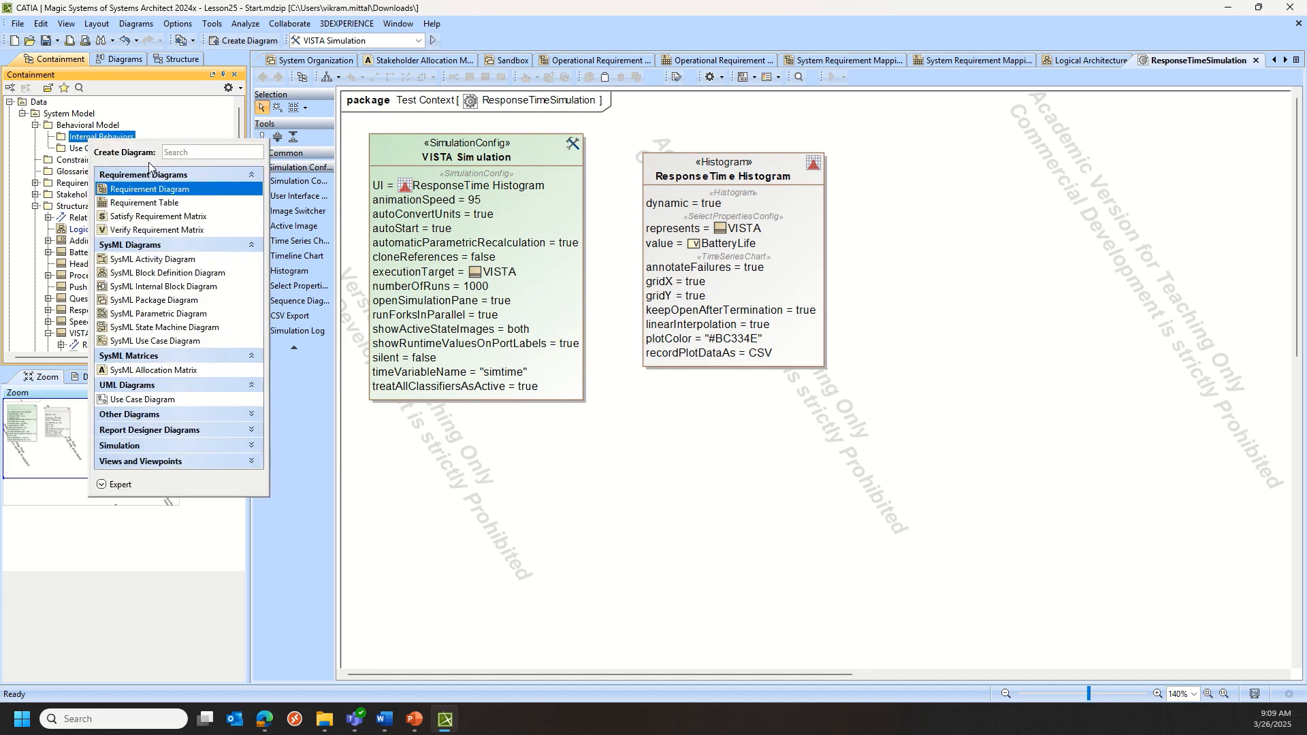
left_click(162, 258)
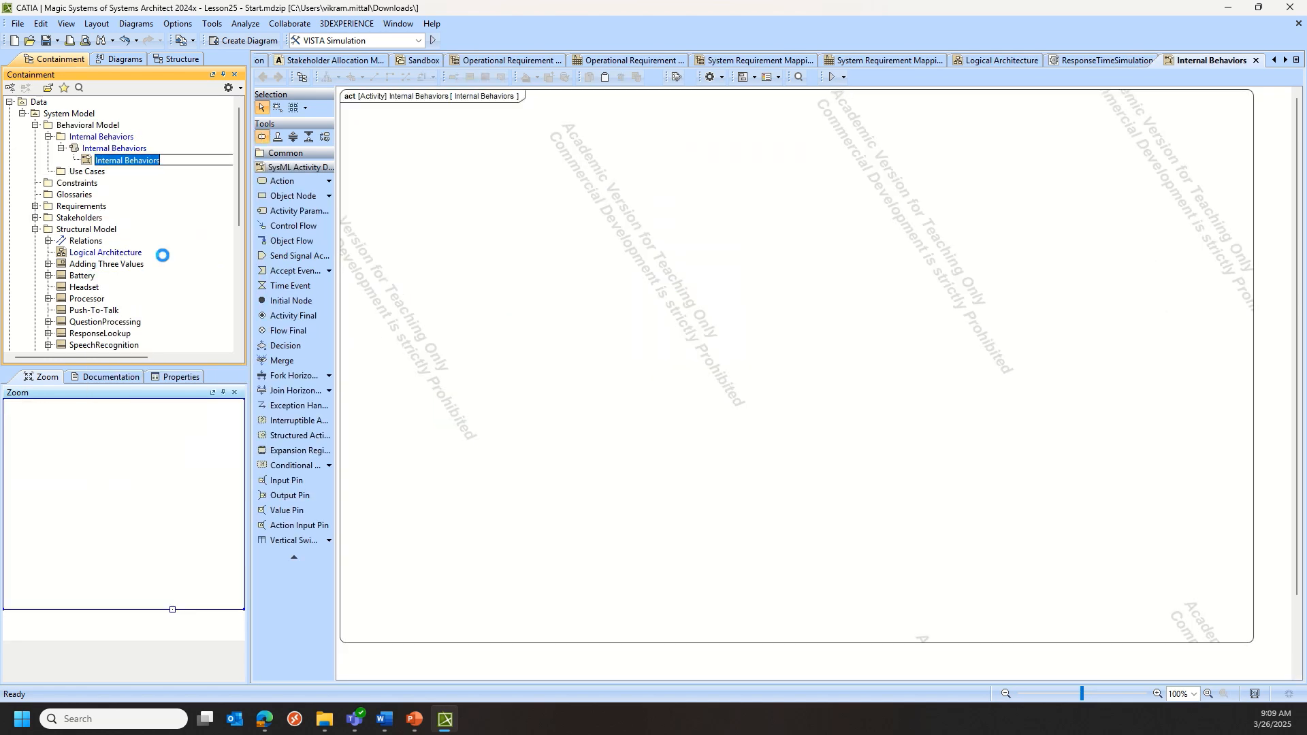
type("Proce")
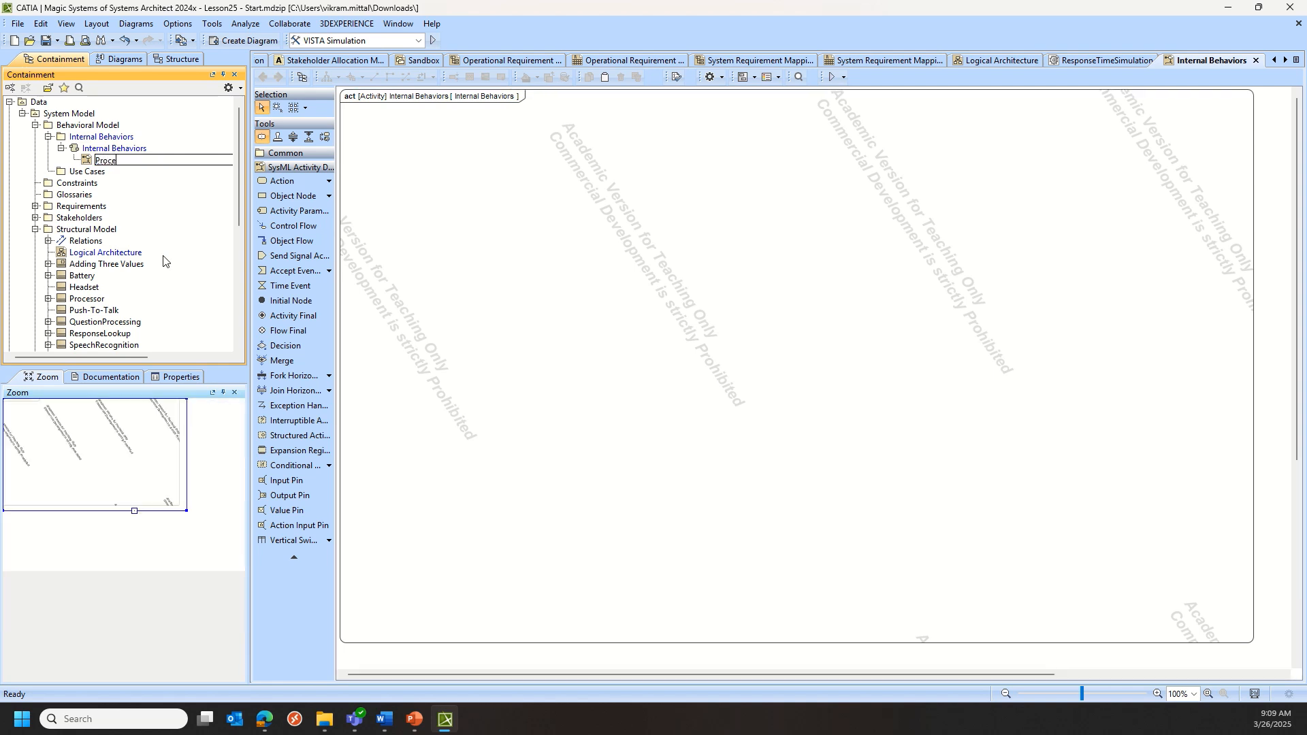
type("ss Information")
key("Return")
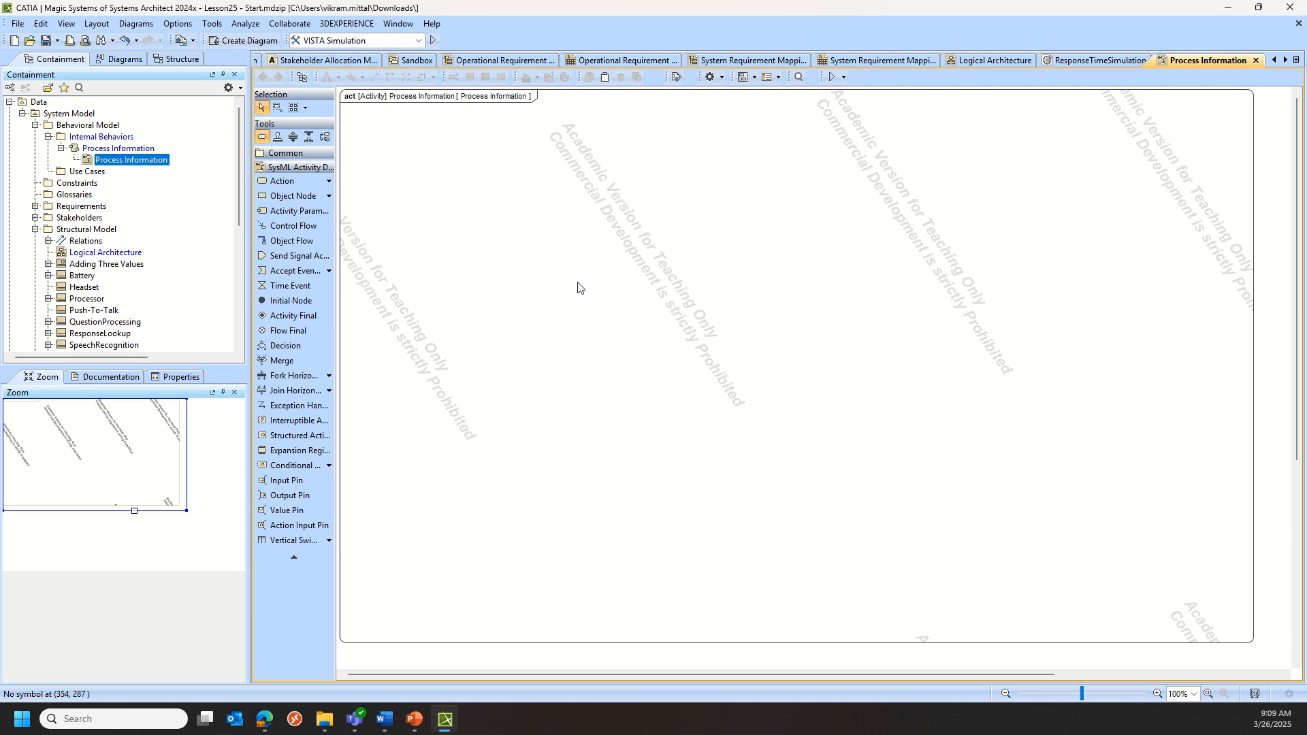
Place an initial node near the top of the Process Information diagram and connect it by control flow to a new action below.
left_click(299, 302)
left_click(436, 124)
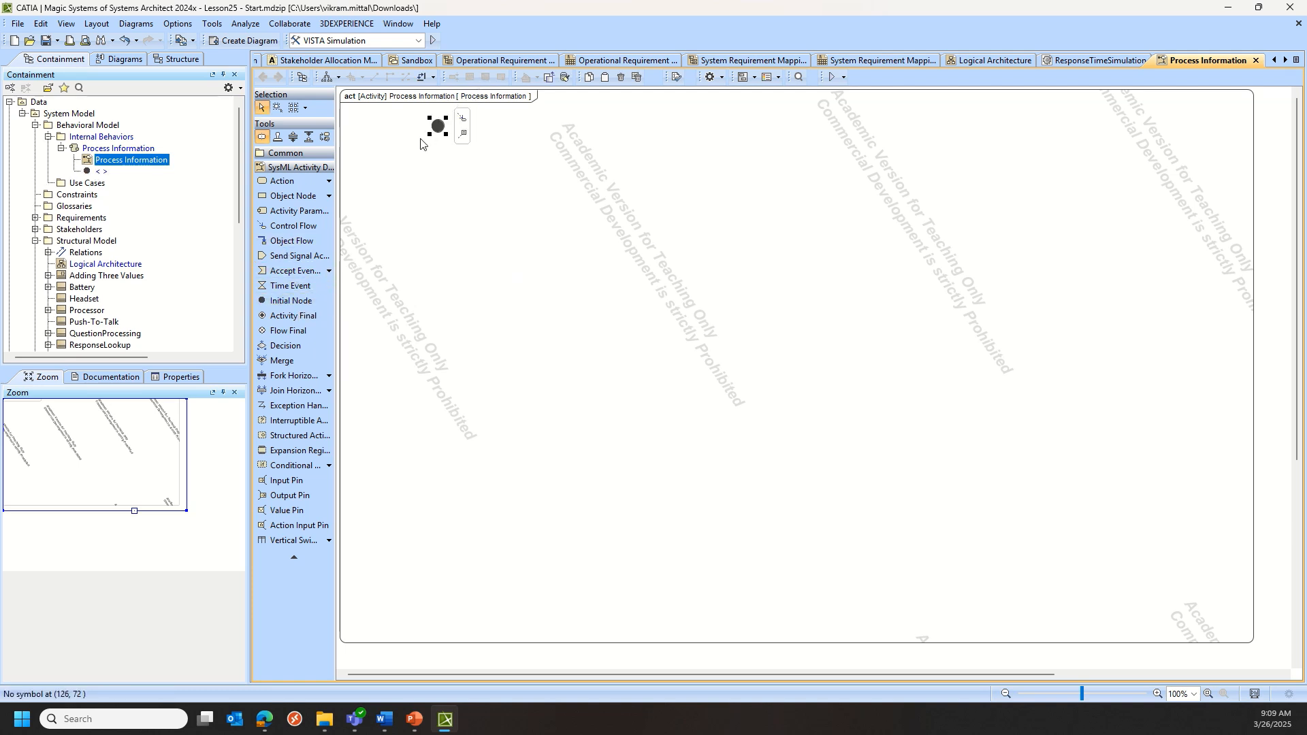
left_click_drag(462, 118, 435, 175)
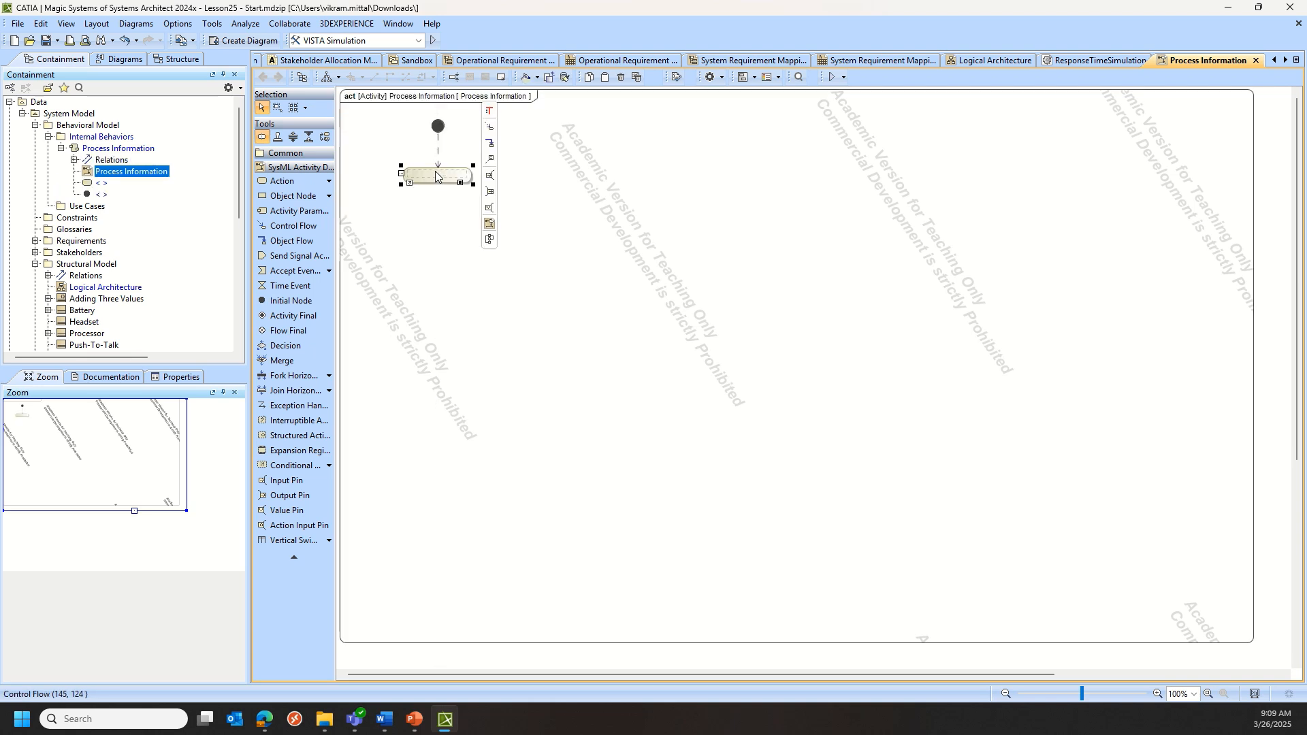
Name the new action below the initial node Convert Audio Signal to Text.
type("Convert")
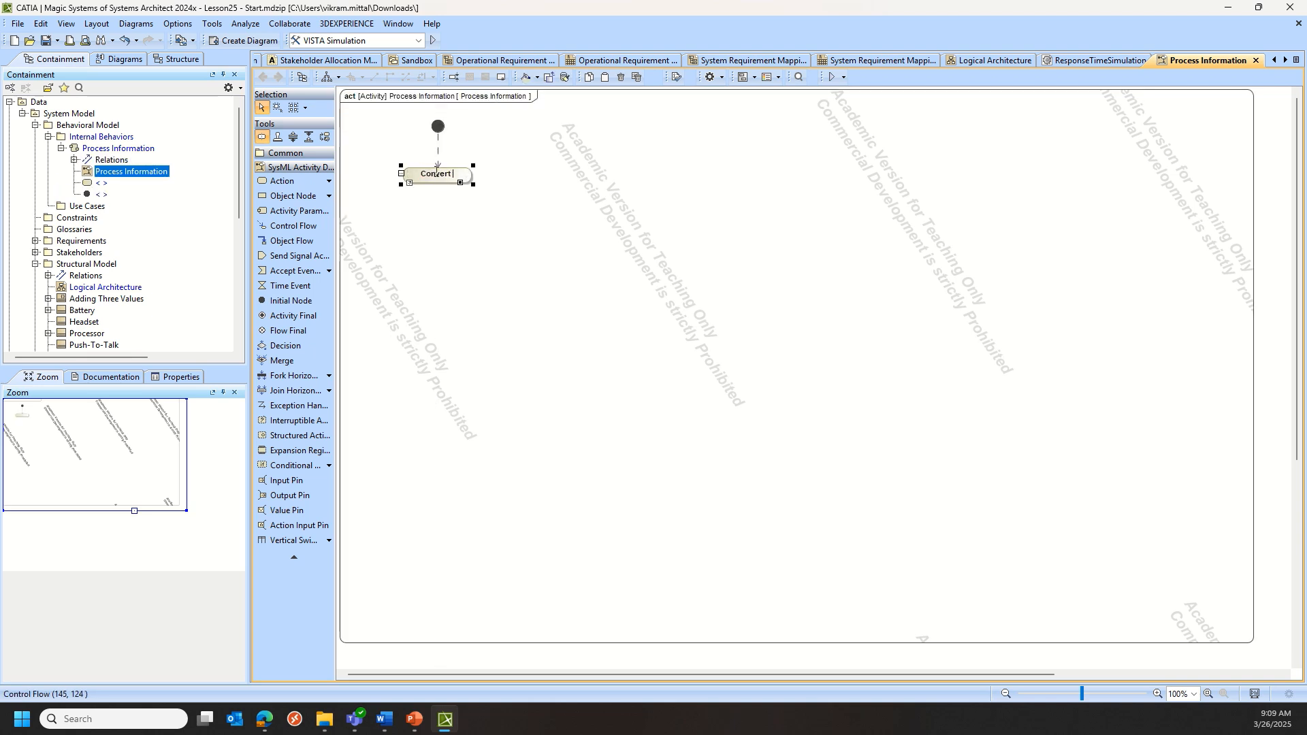
type(" Audio Signal to Text")
key("Return")
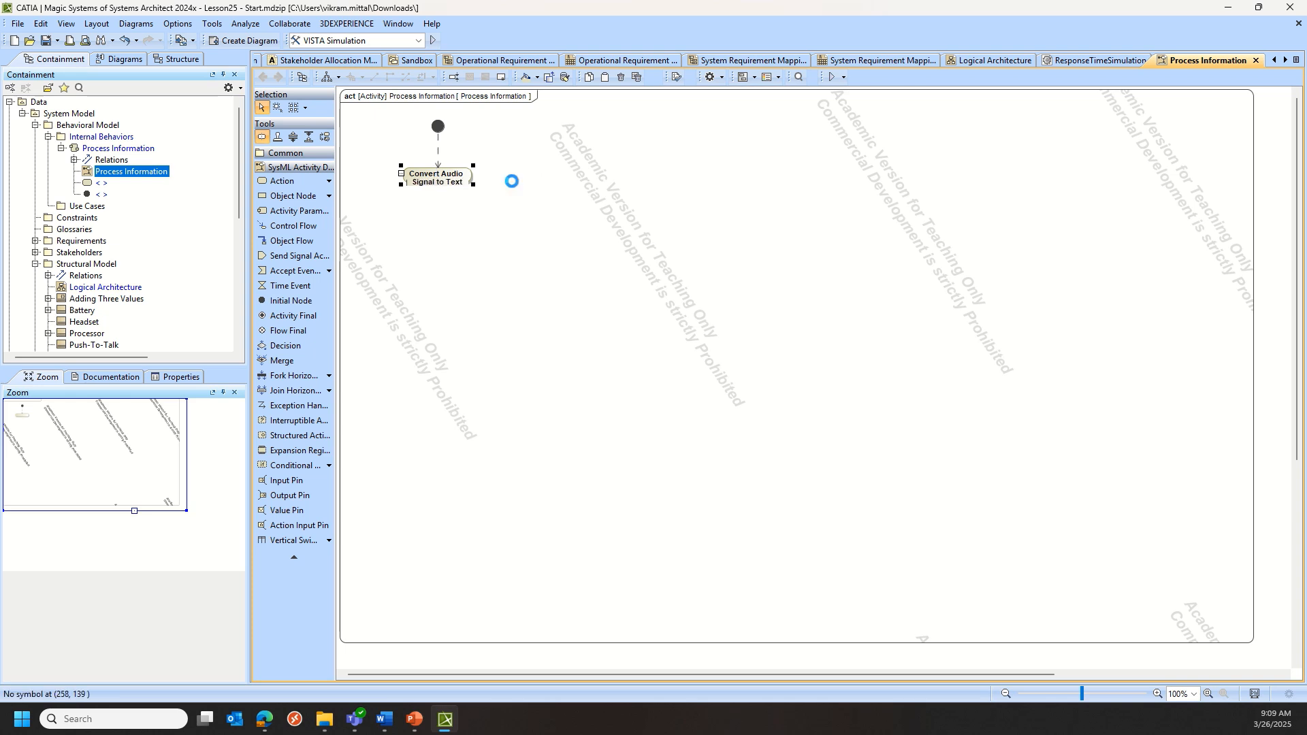
Add an action named Identify Question below Convert Audio Signal to Text, linked from it by a control flow.
left_click(490, 133)
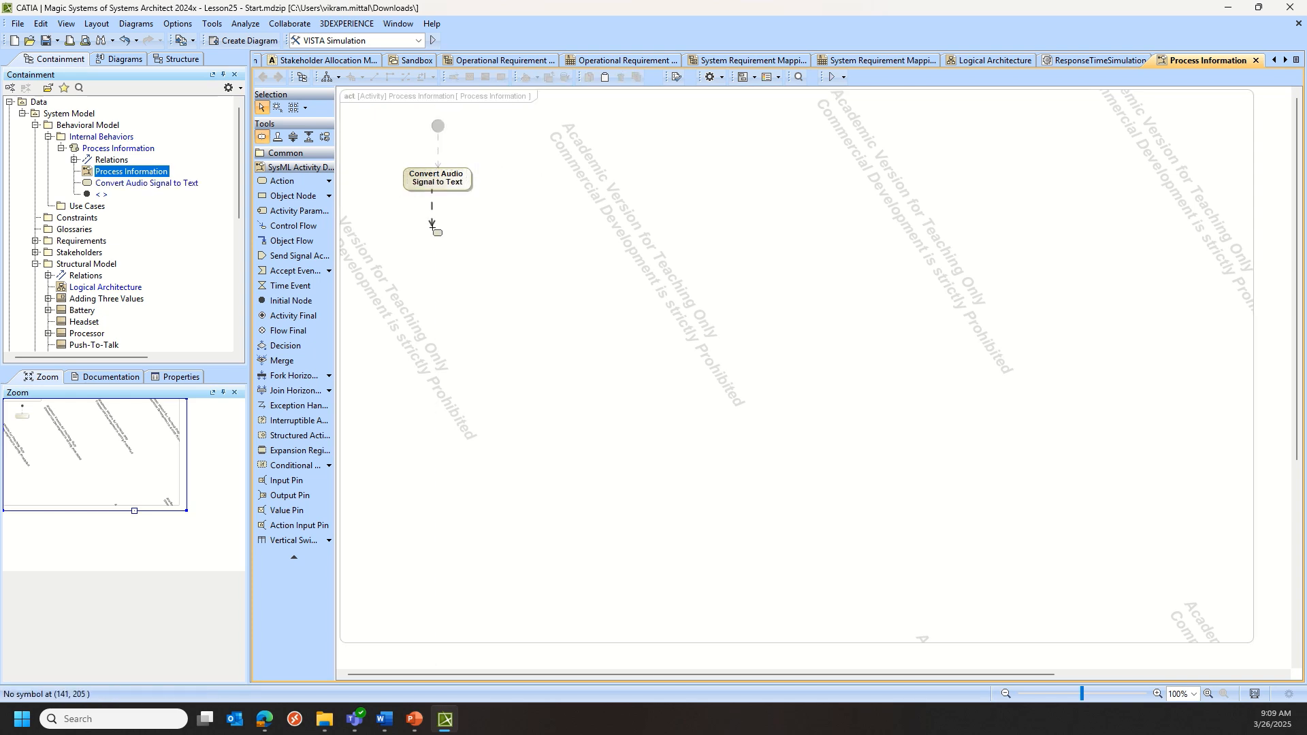
left_click(437, 229)
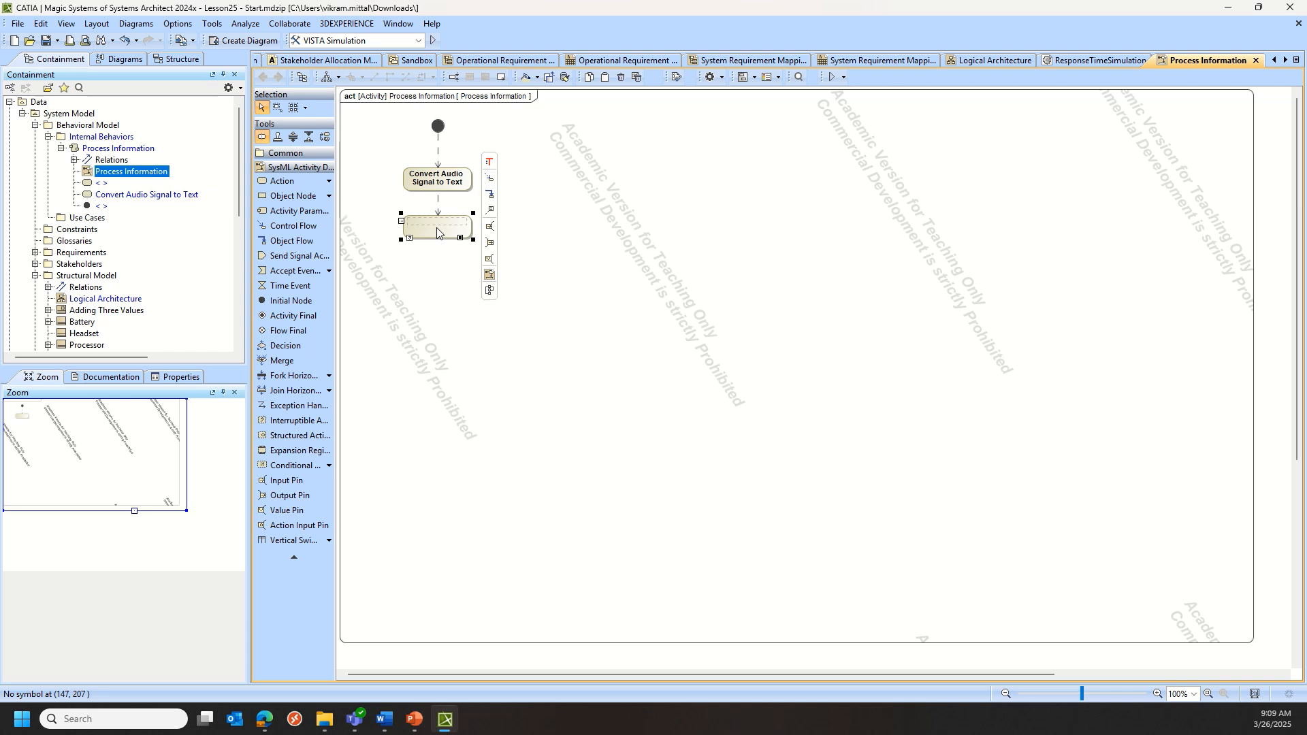
type("Identi")
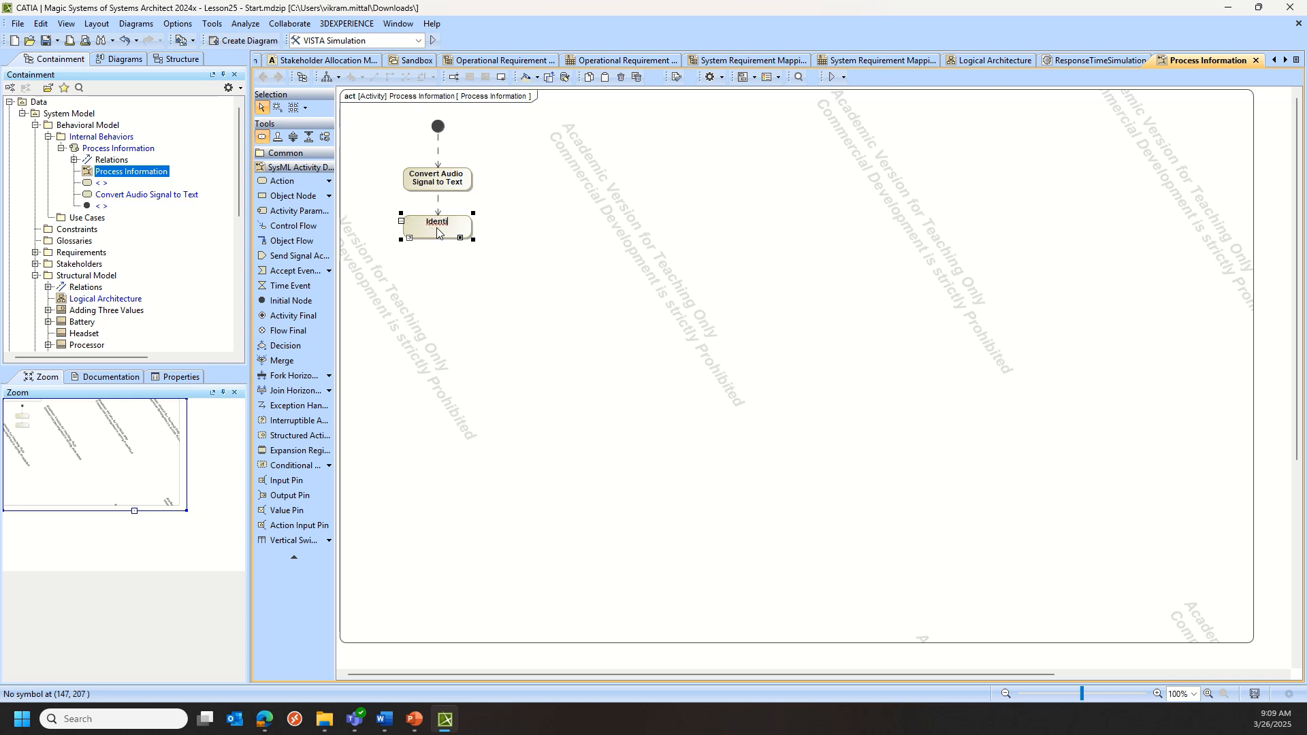
type("fy Question")
key("Return")
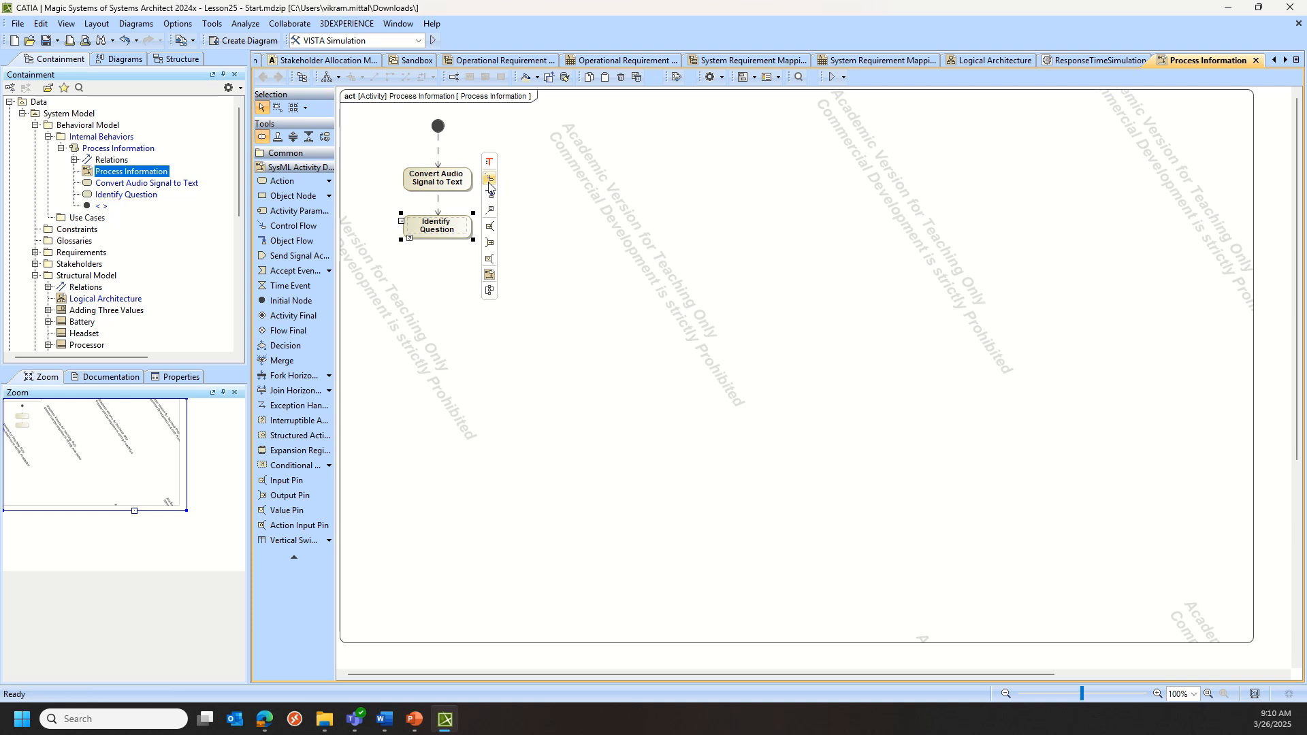
Add an action named Query Onboard Database below Identify Question, linked from it by a control flow.
left_click(489, 179)
left_click(437, 271)
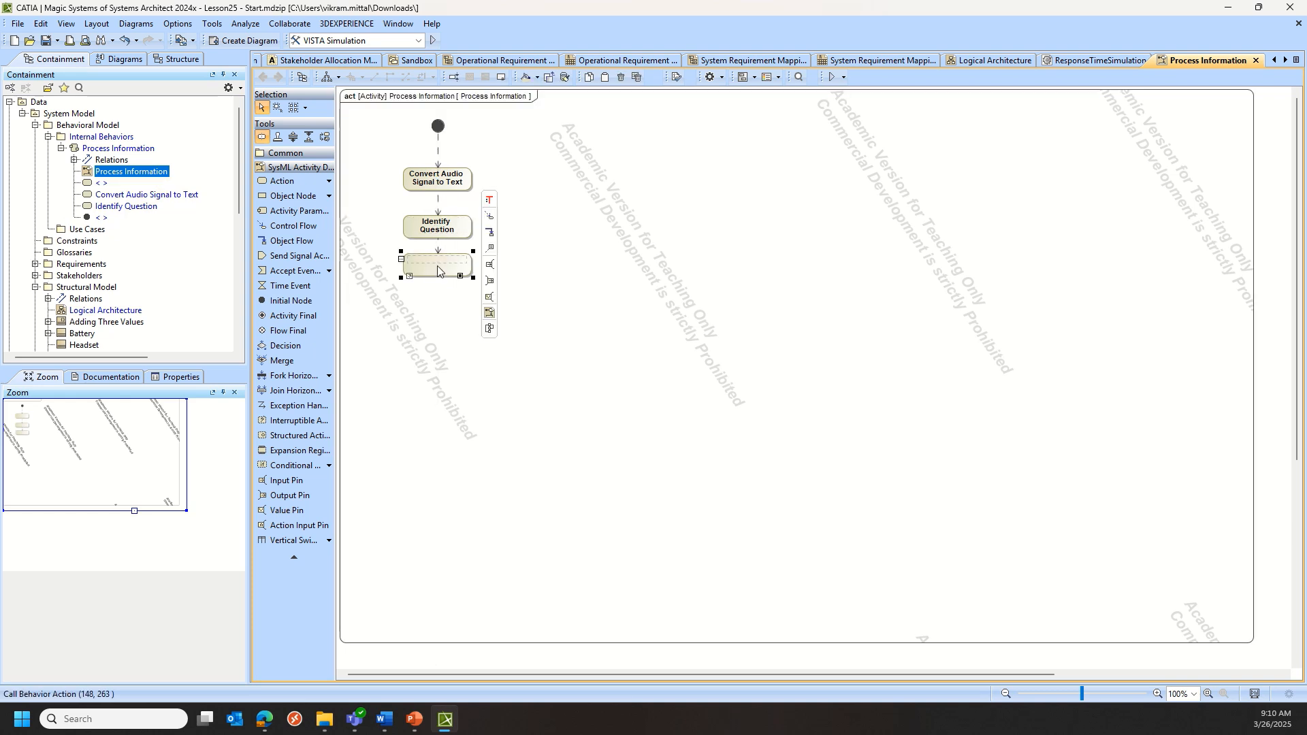
type("Query")
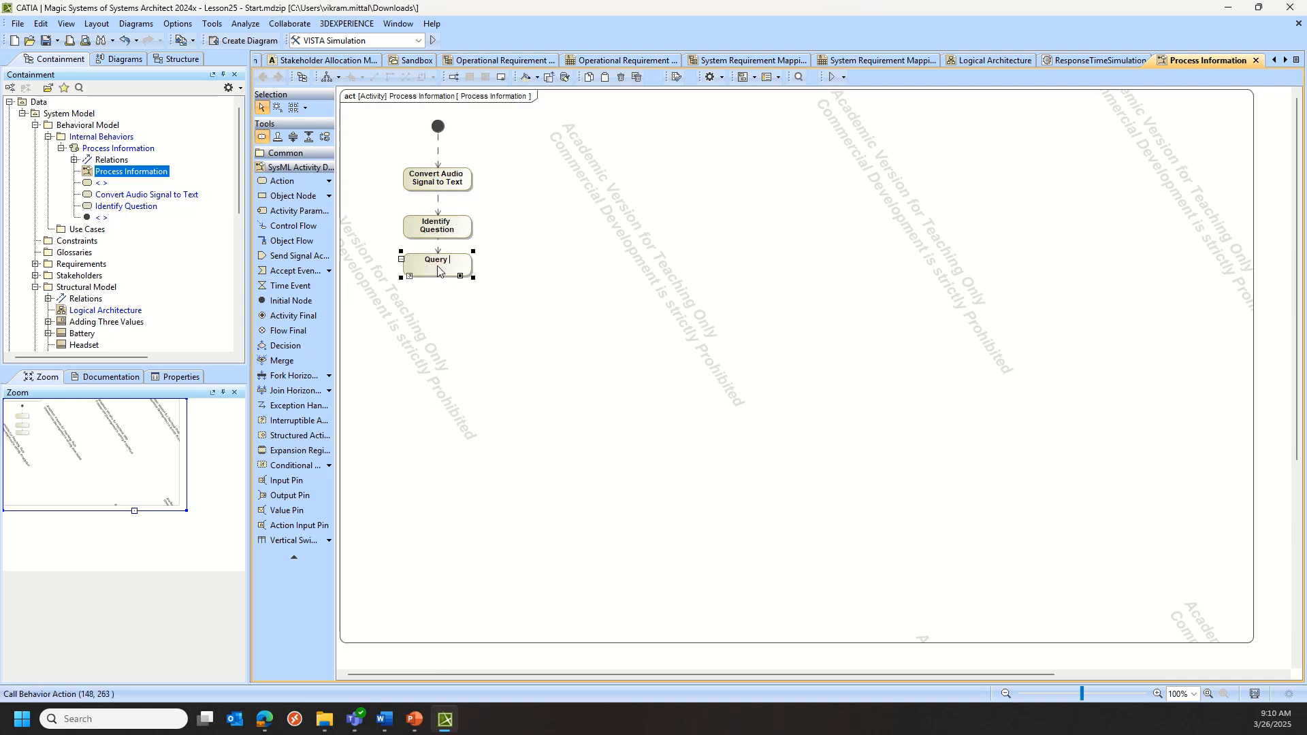
type(" Onboard Database")
left_click(549, 373)
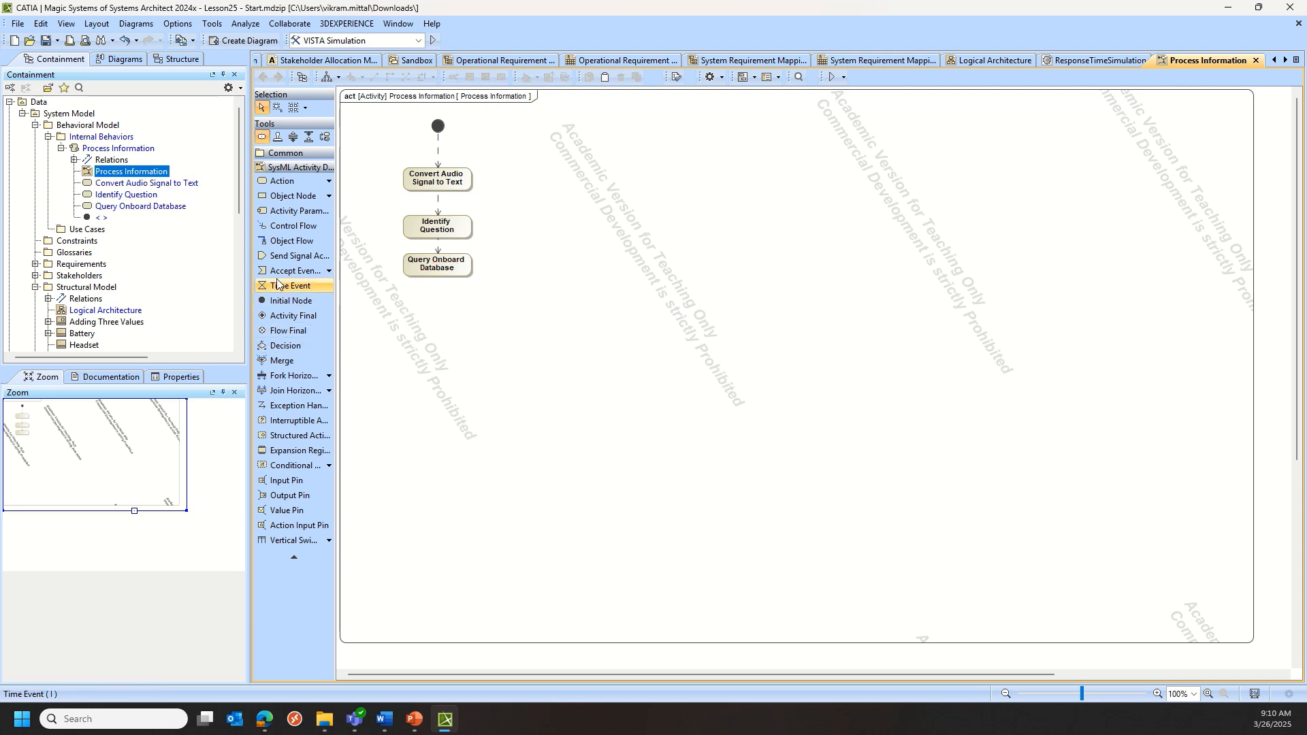
Place a decision node below Query Onboard Database and connect the action to it with a control flow.
left_click(299, 344)
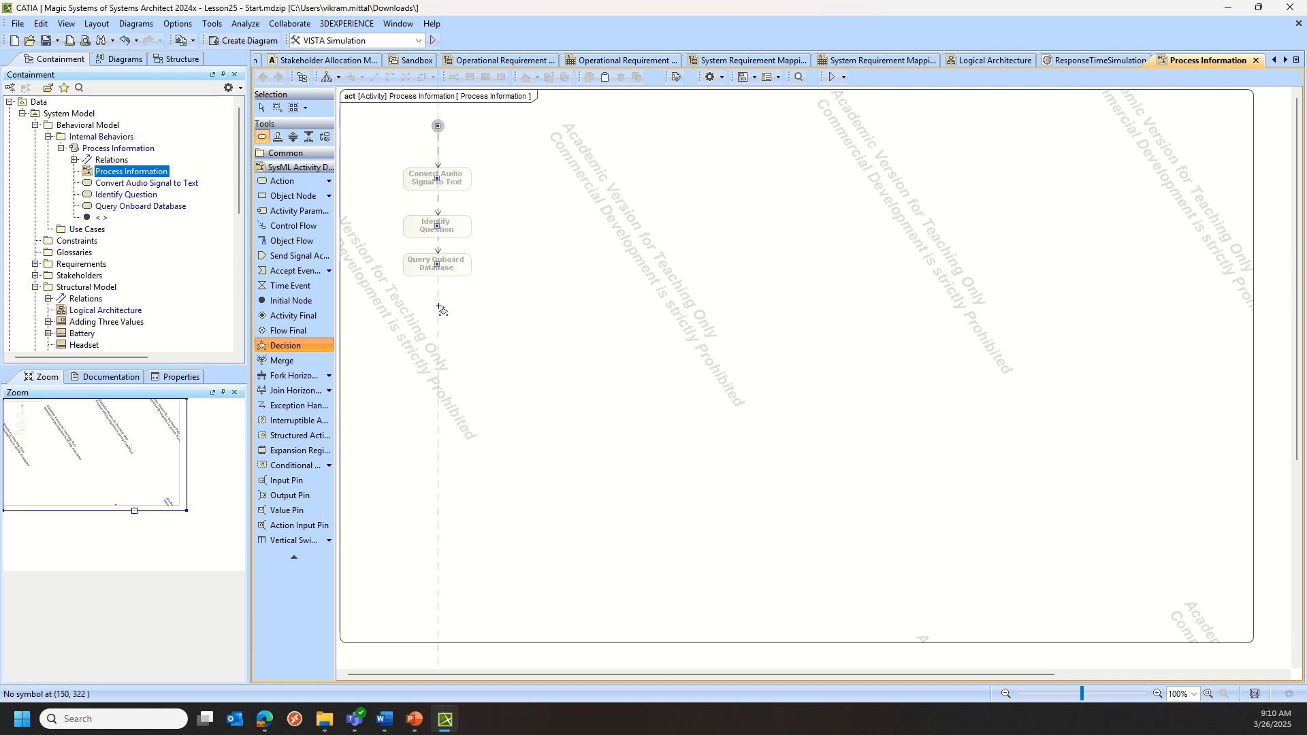
left_click(438, 309)
scroll(429, 341, "up", 3, "ctrl")
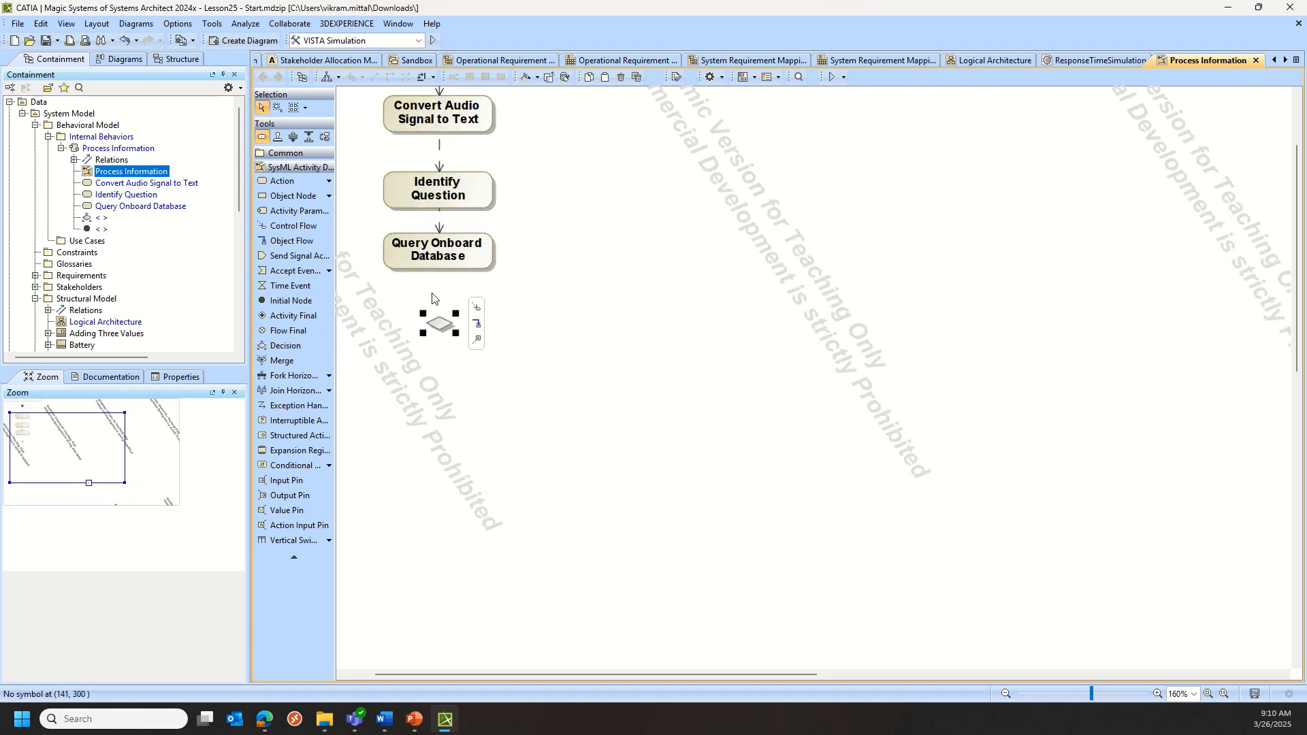
left_click(441, 347)
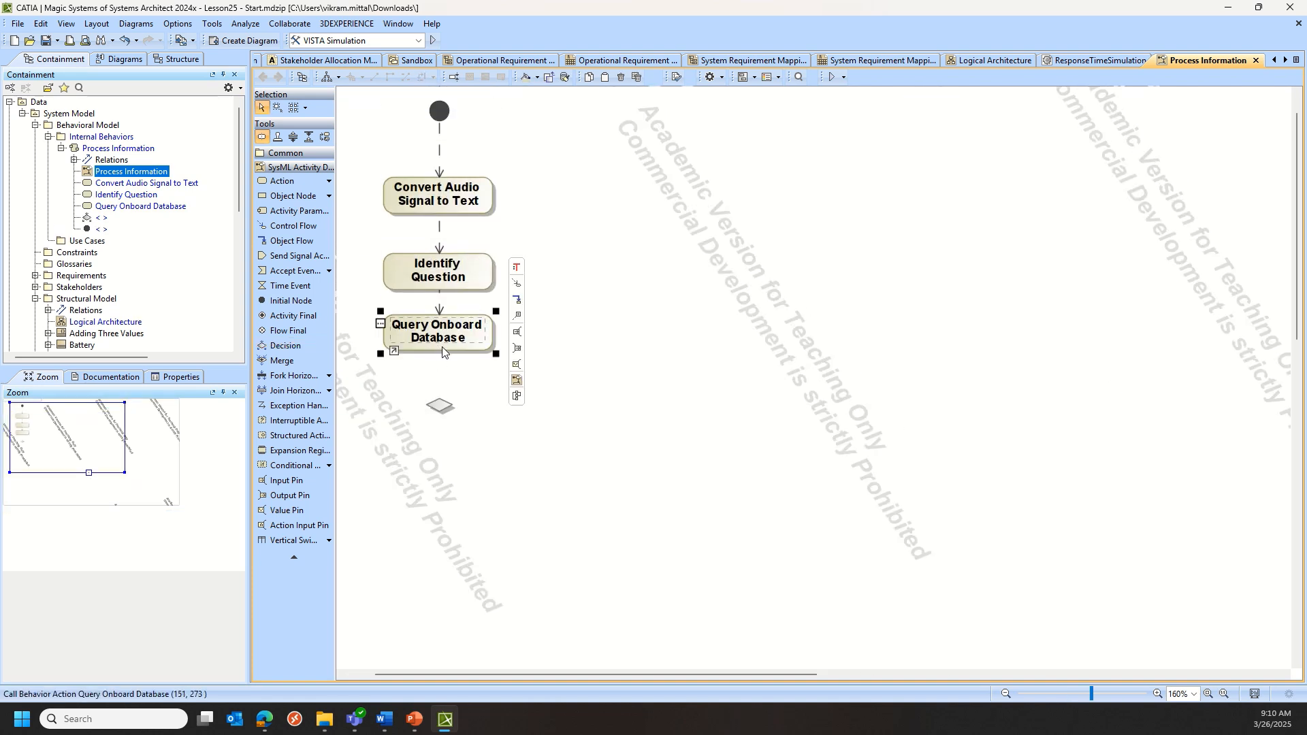
left_click_drag(517, 300, 440, 405)
Add an action named Query Offboard Database below the decision node, with a control flow from the decision to it.
left_click(280, 180)
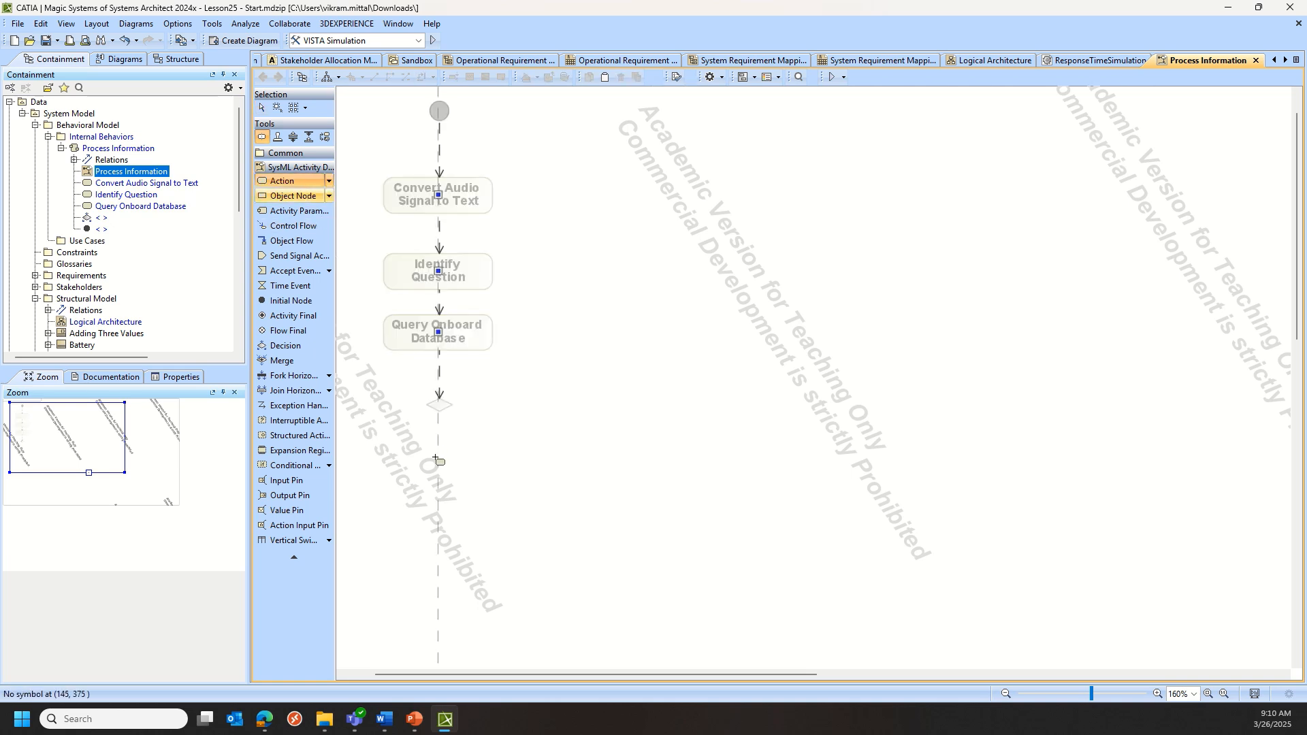
left_click(448, 467)
left_click(439, 406)
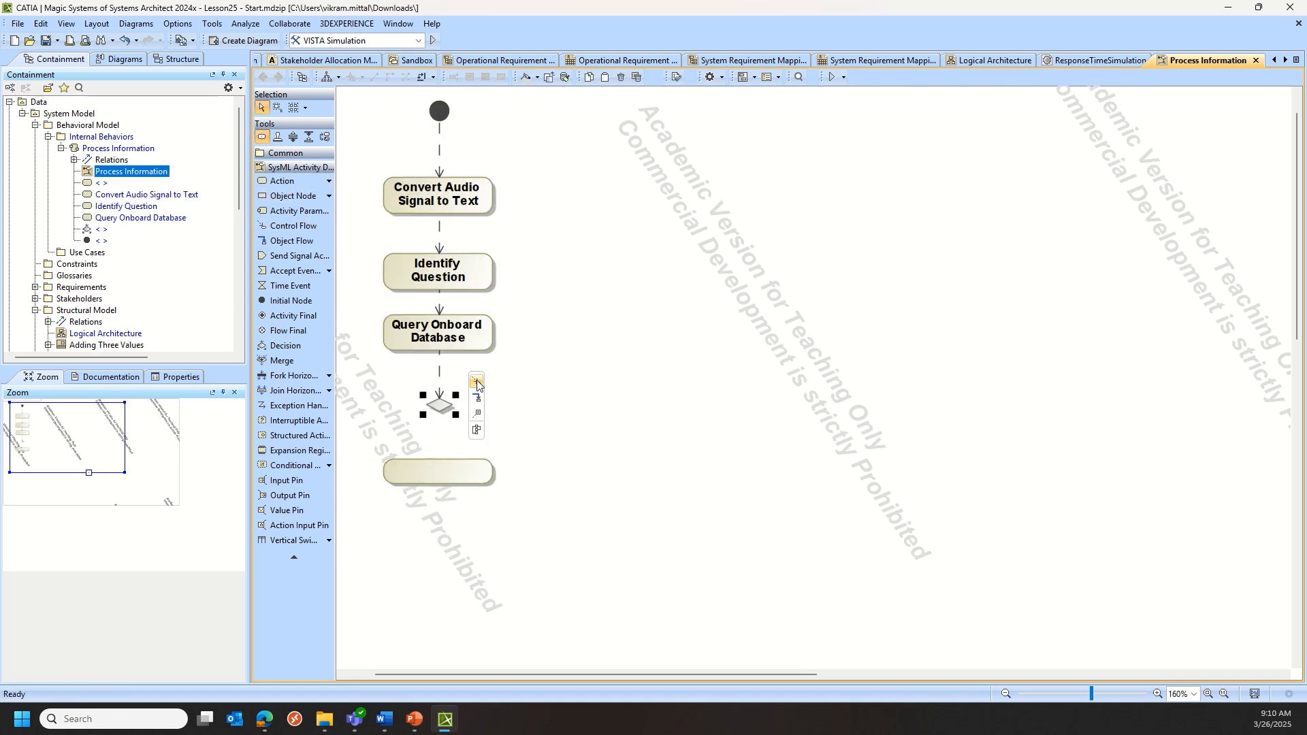
left_click_drag(477, 380, 444, 470)
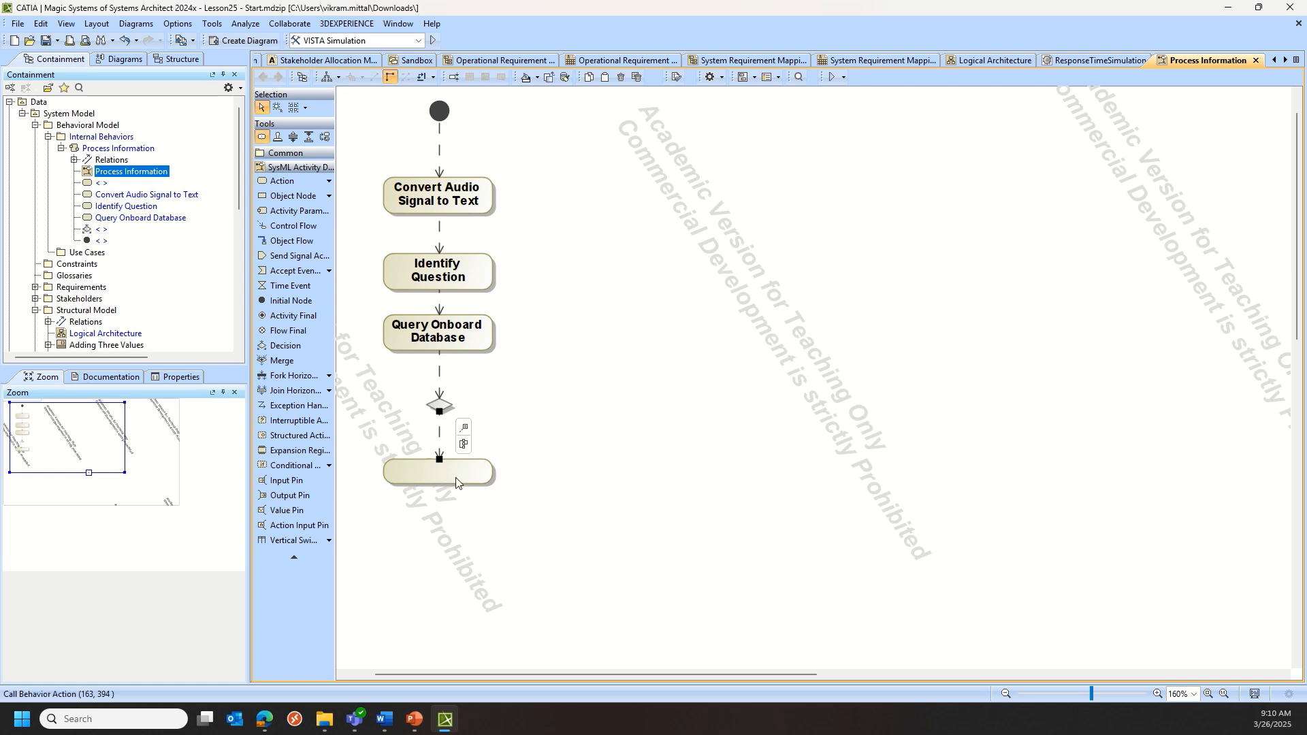
left_click(472, 483)
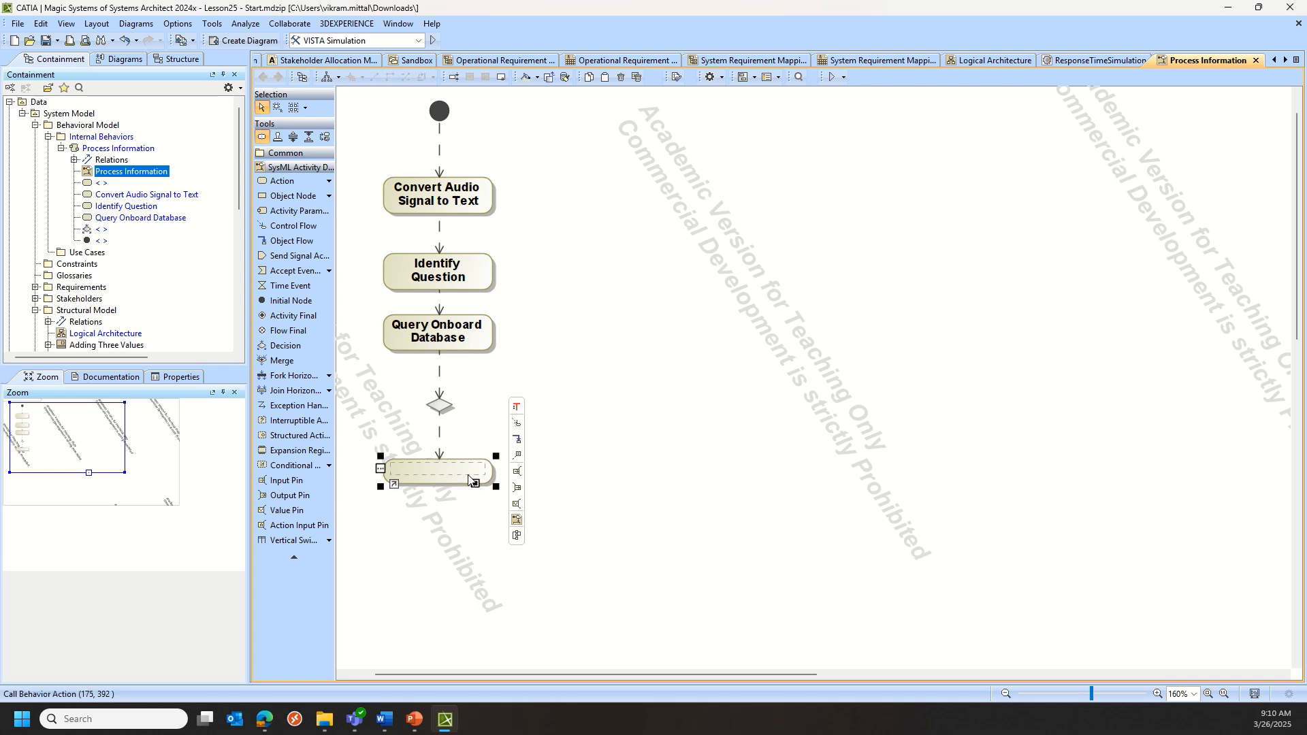
type("Query Offboard Data")
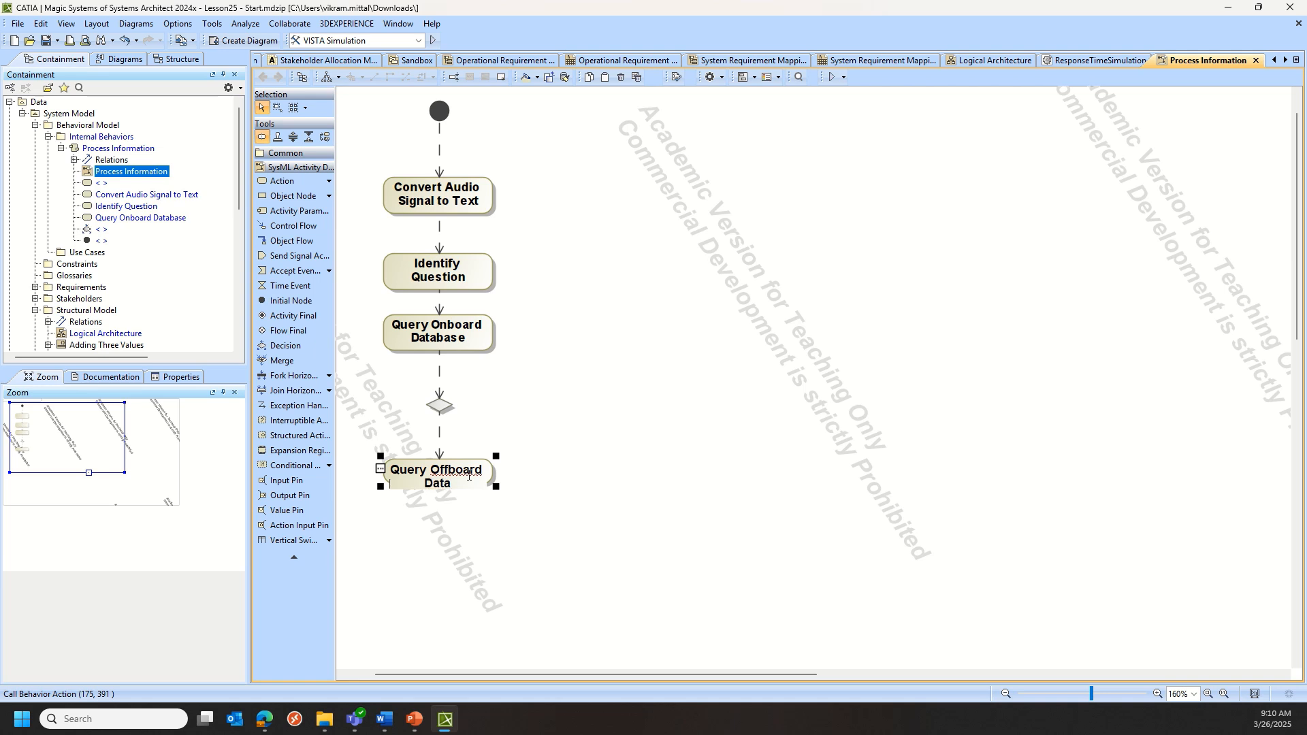
type("base")
left_click(469, 512)
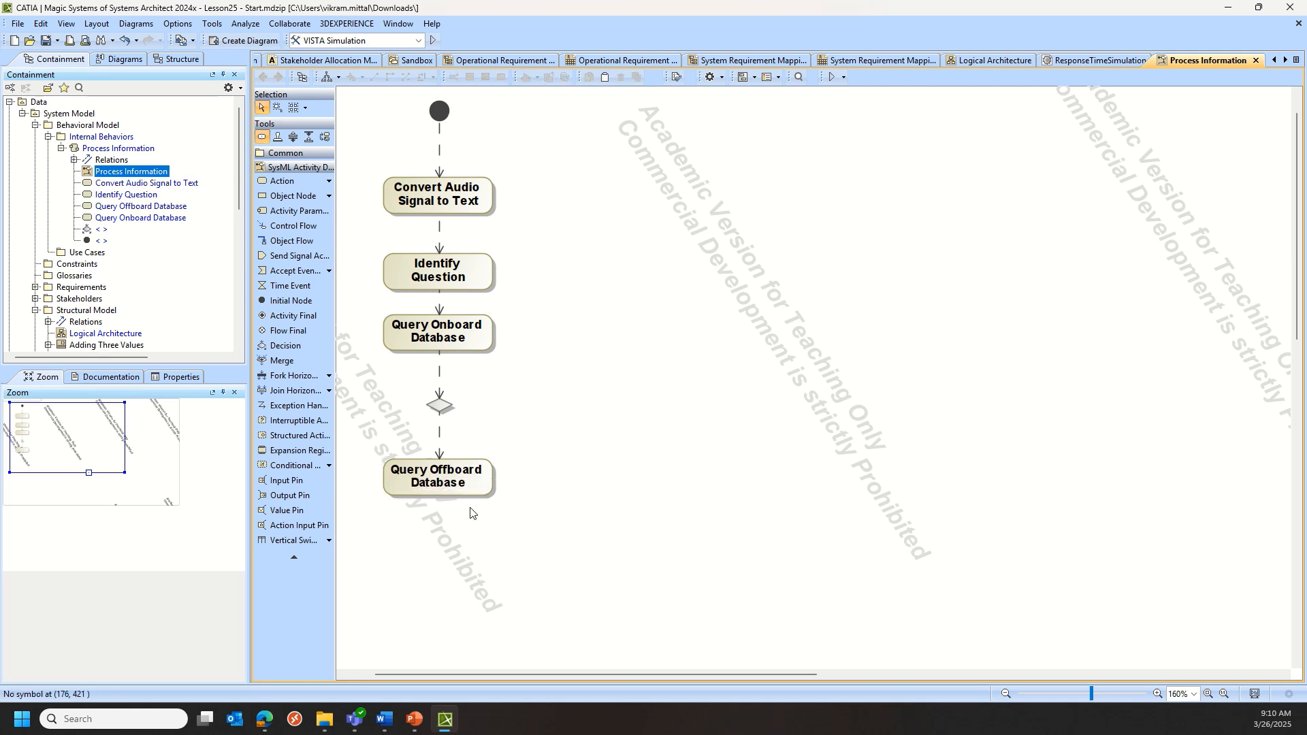
Place a merge node below Query Offboard Database and connect the action to it with a control flow.
scroll(430, 551, "down", 1)
left_click(282, 361)
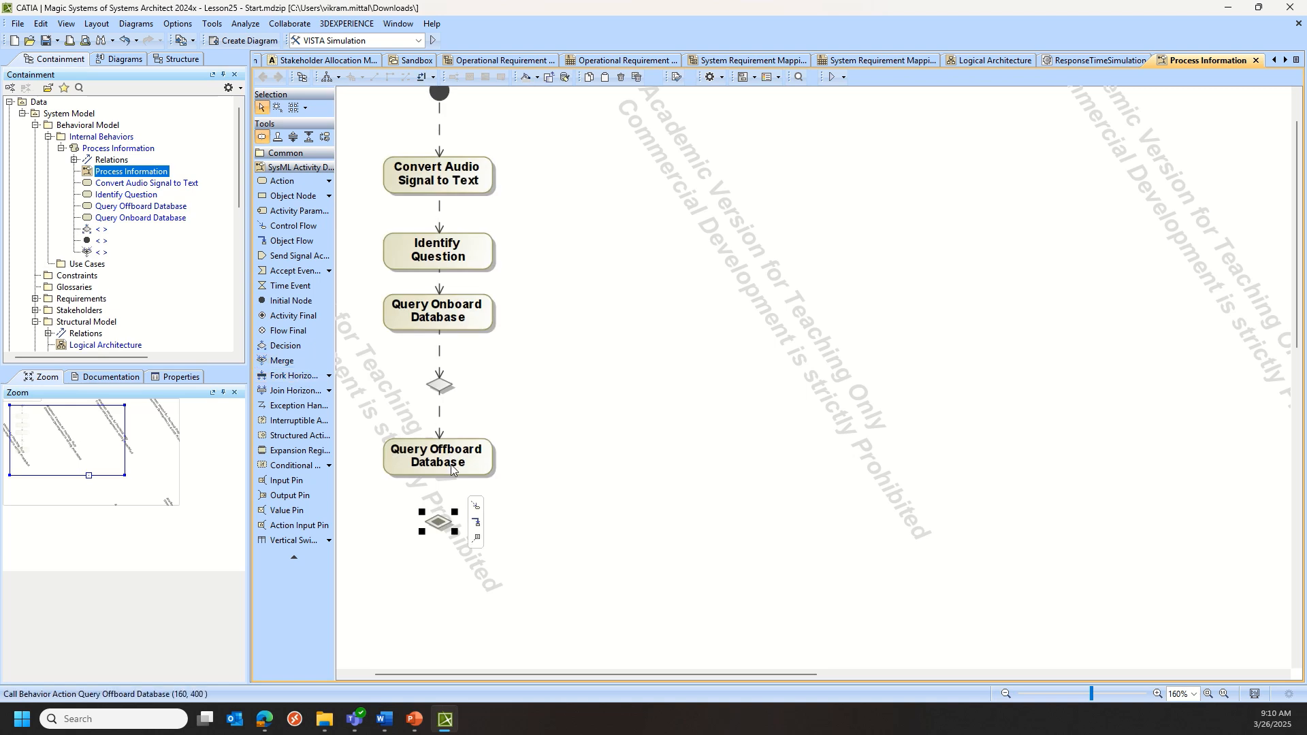
left_click(451, 464)
left_click(518, 412)
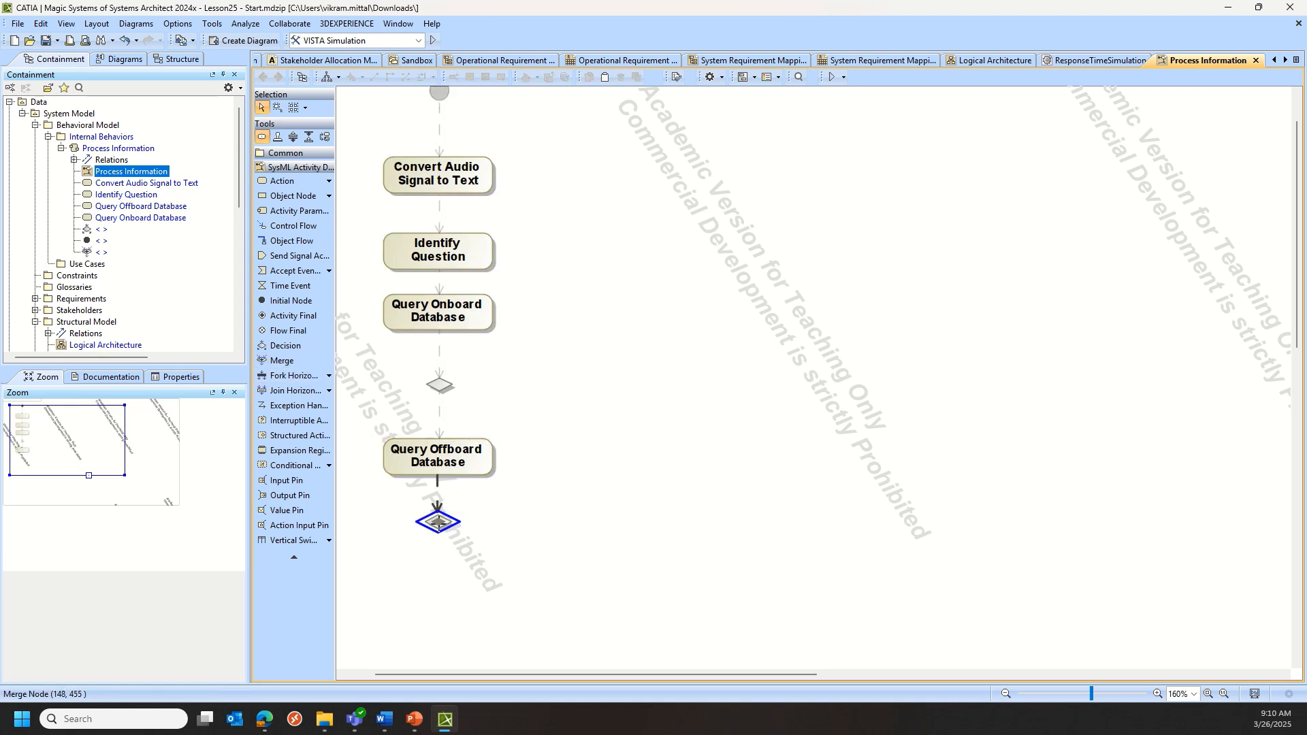
left_click(441, 522)
Draw a control flow from the decision node directly to the merge node, bypassing Query Offboard Database.
left_click(483, 330)
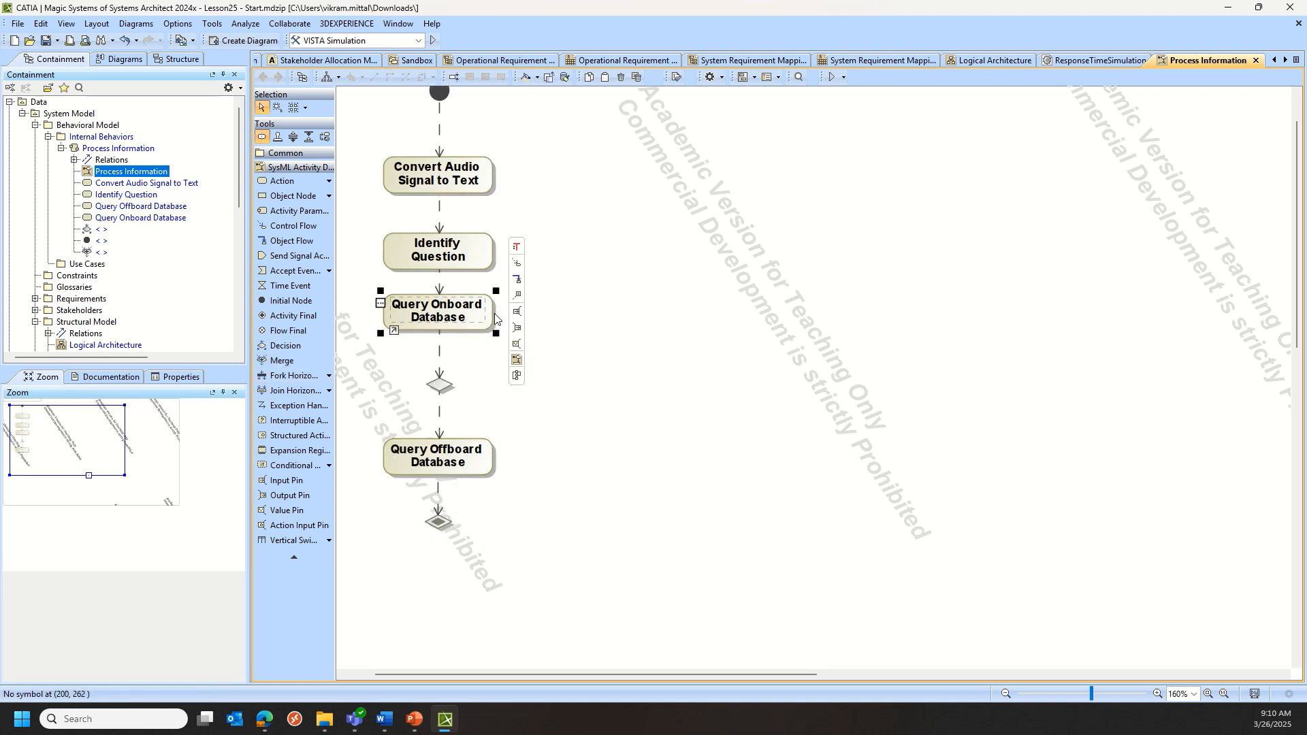
left_click(449, 392)
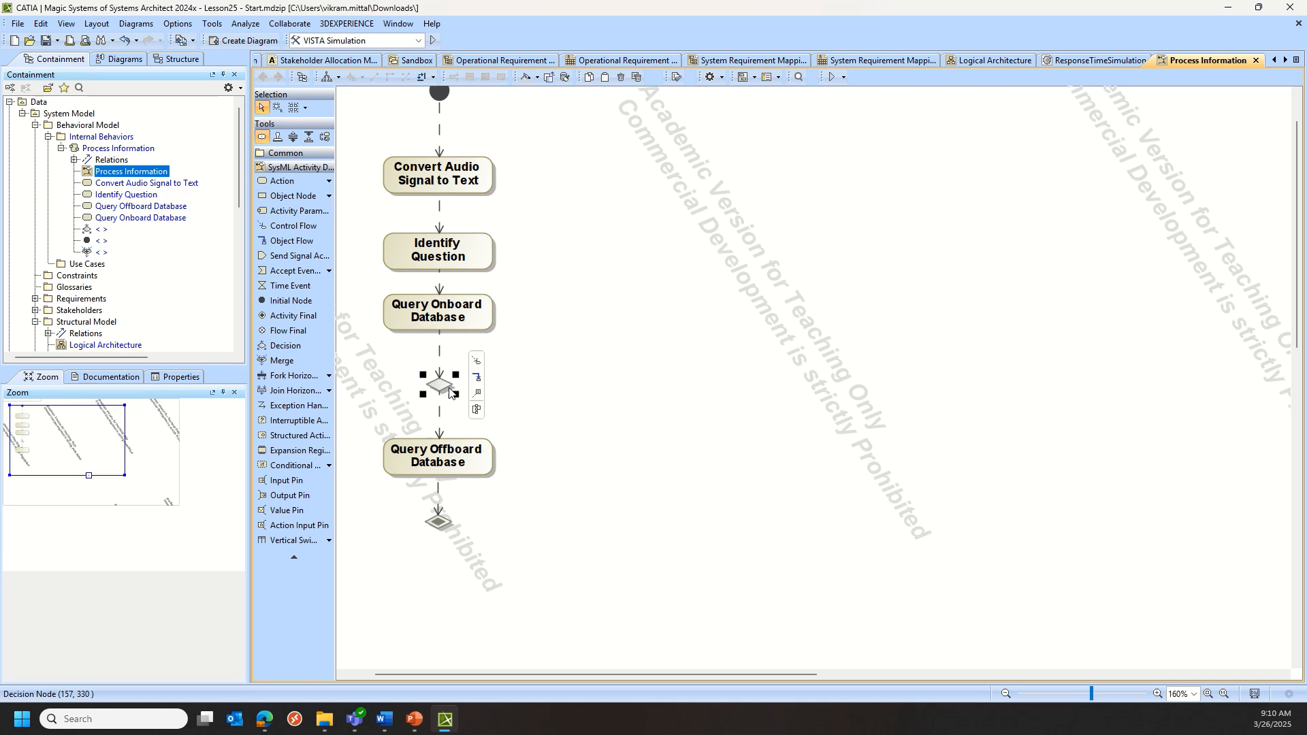
left_click(477, 361)
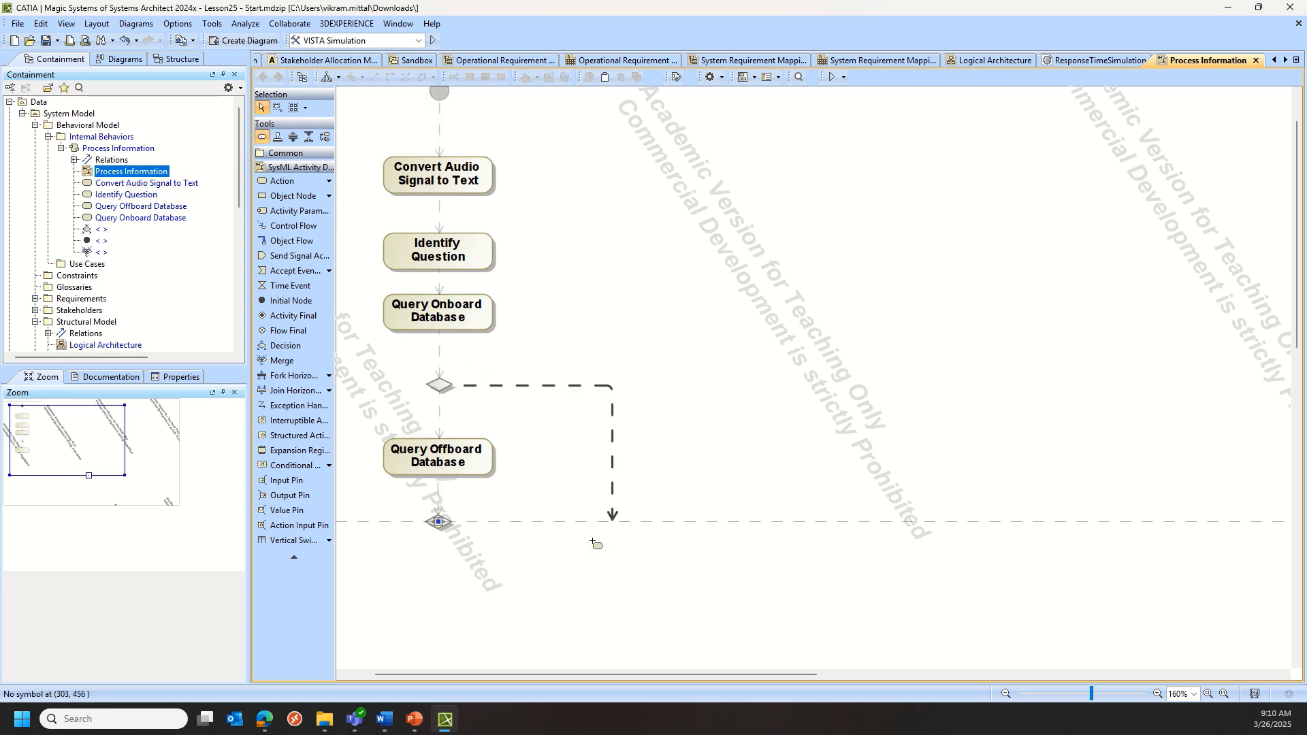
left_click(453, 527)
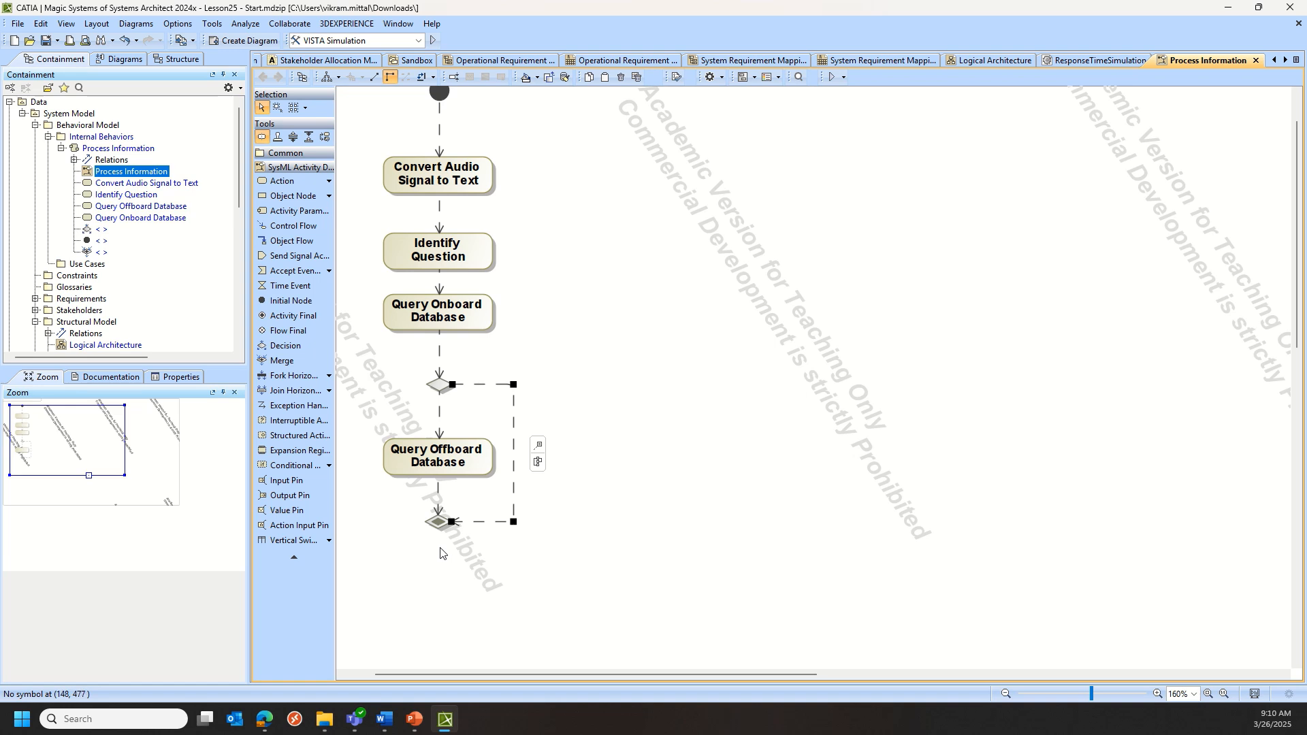
Add an action named Generate Response below the merge node and connect the merge to it with a control flow.
scroll(440, 553, "down", 3)
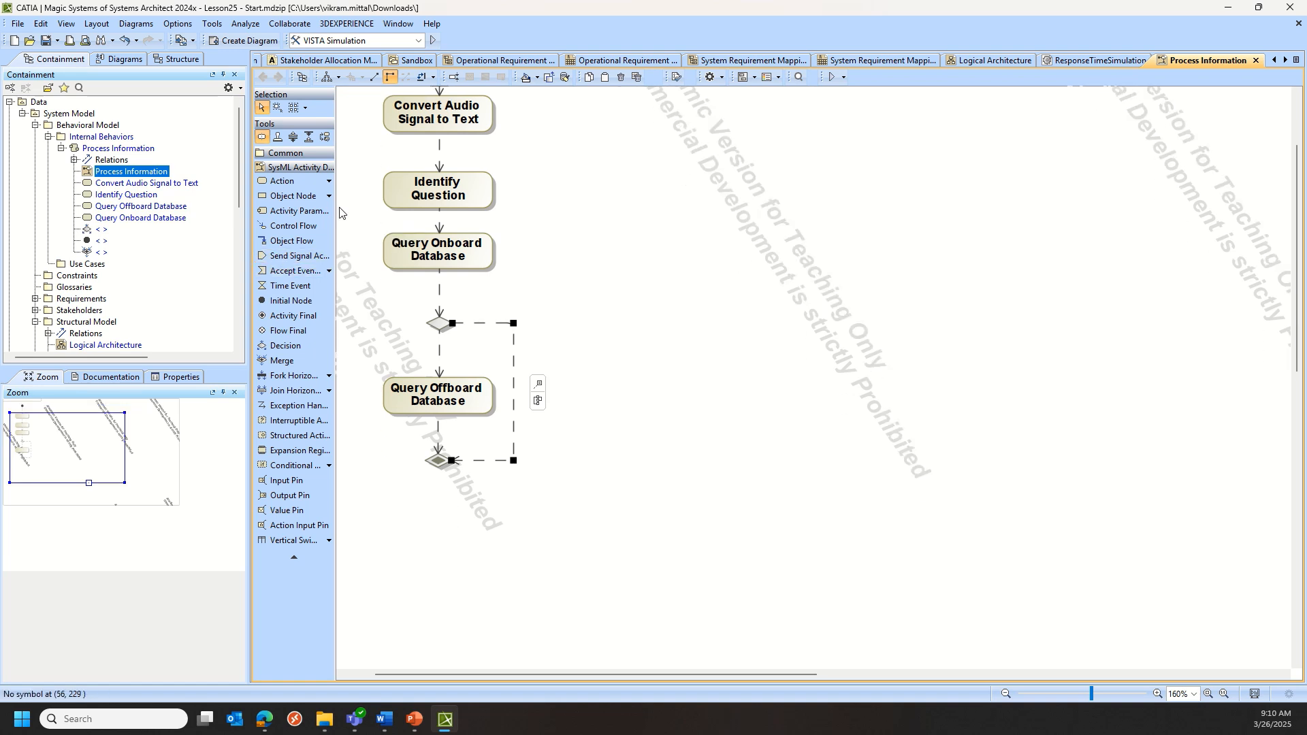
left_click(310, 181)
left_click(434, 507)
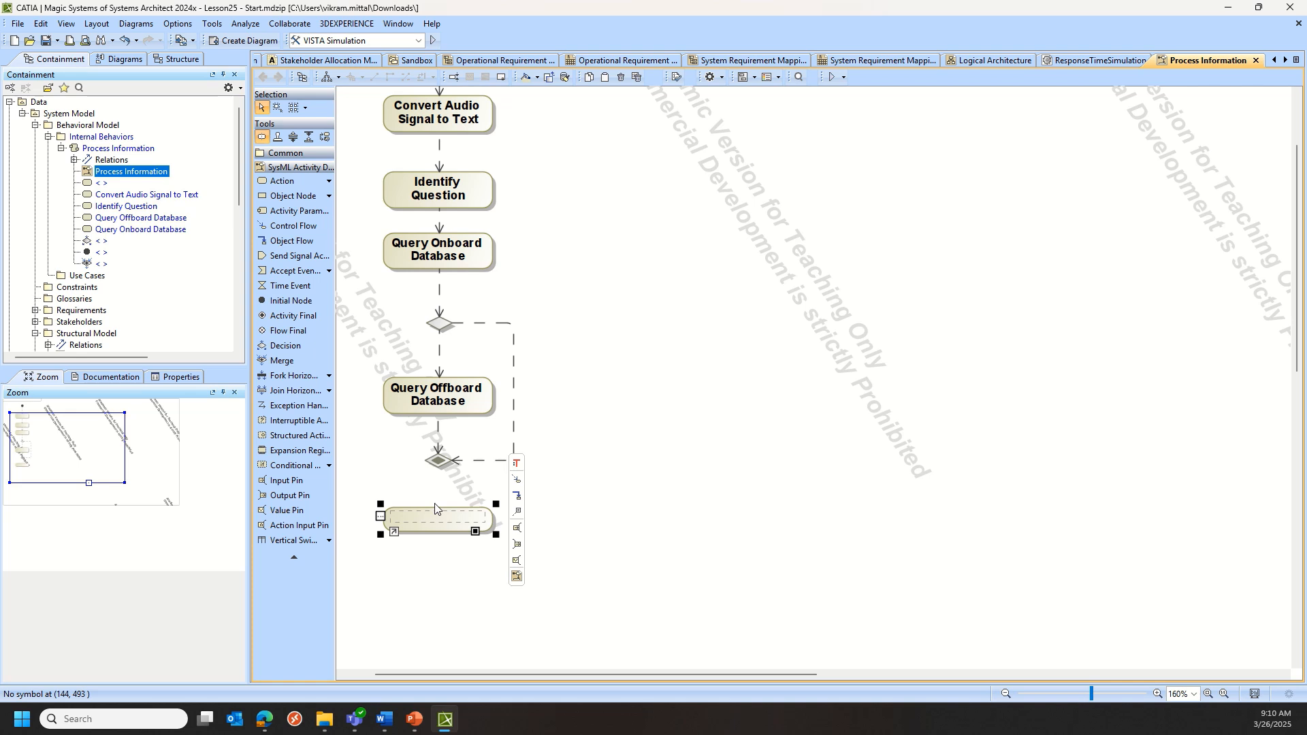
type("Generate REsp")
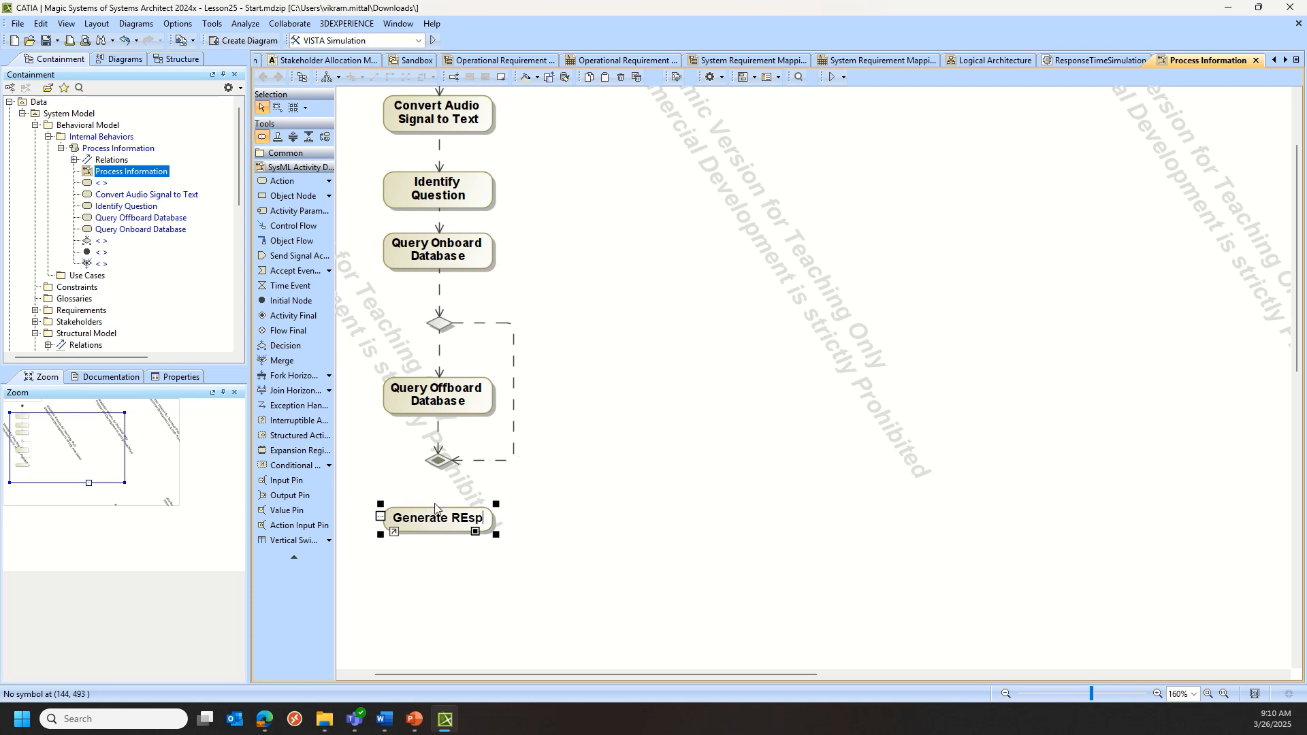
type("onse")
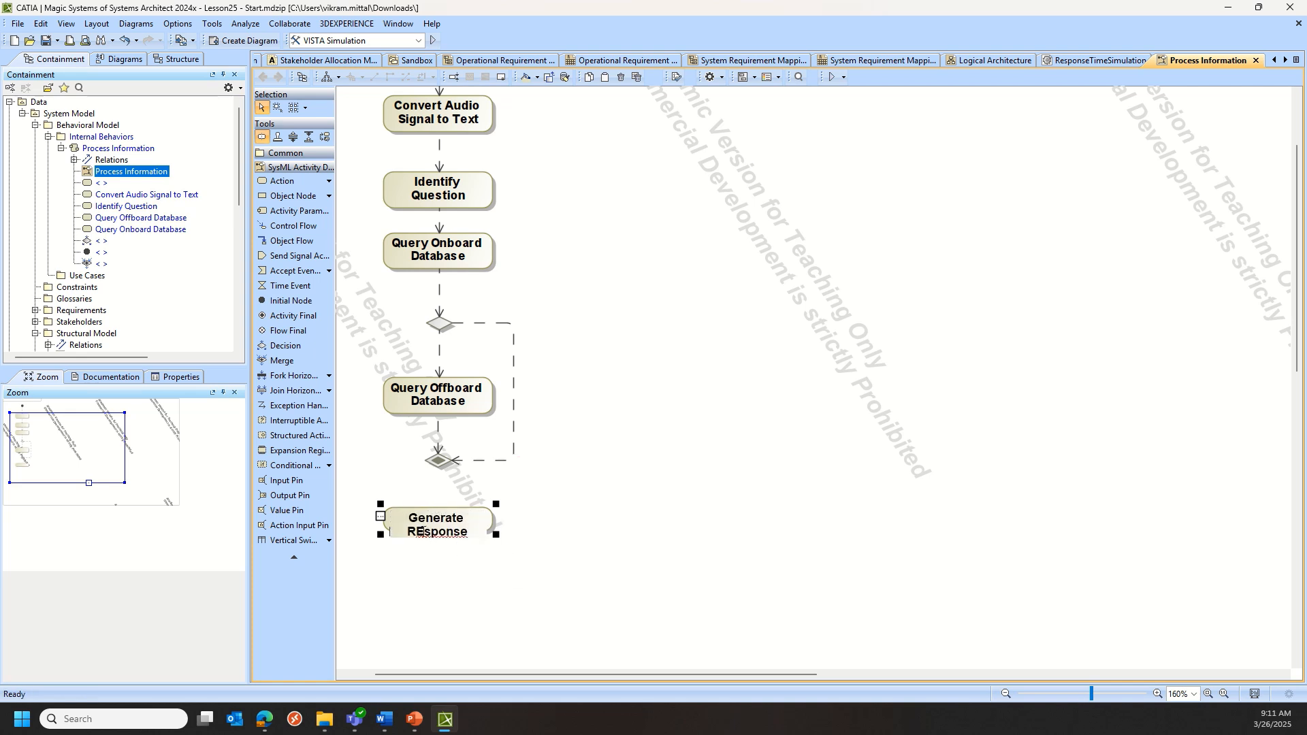
type("e")
left_click(434, 573)
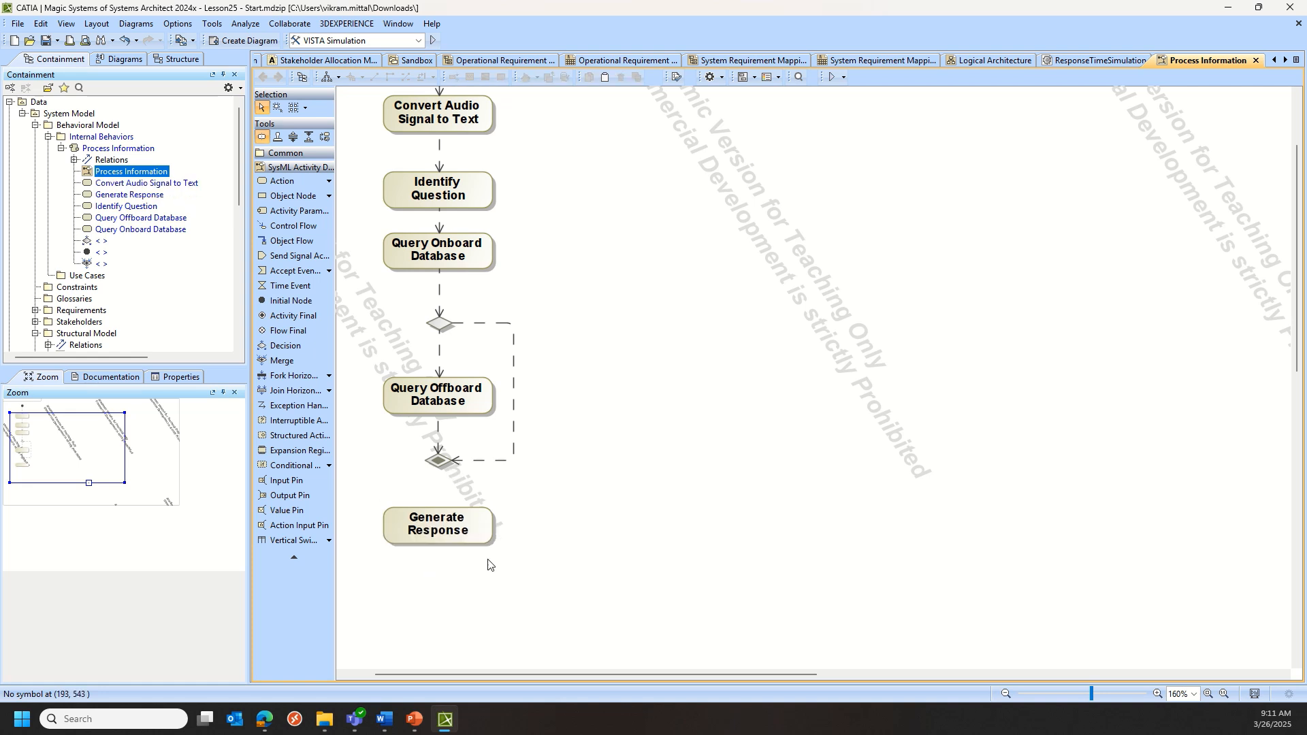
left_click(440, 461)
left_click(476, 436)
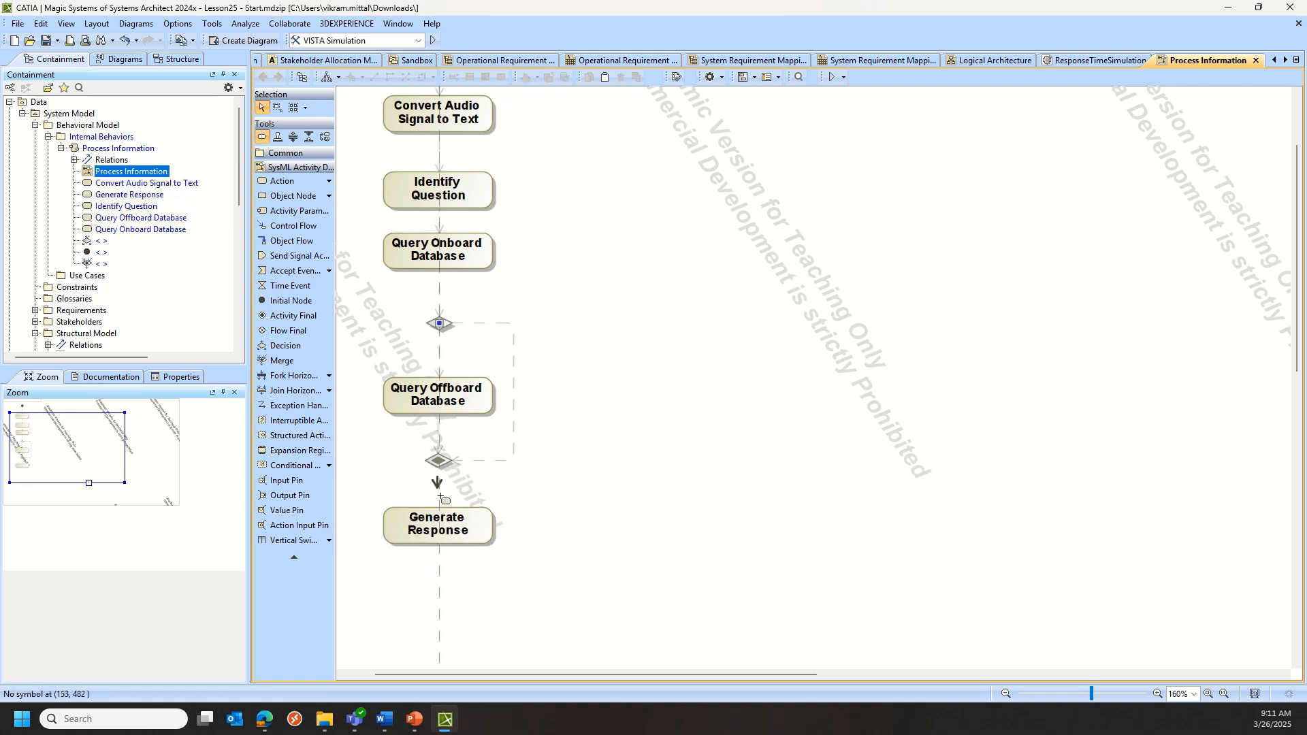
left_click(449, 525)
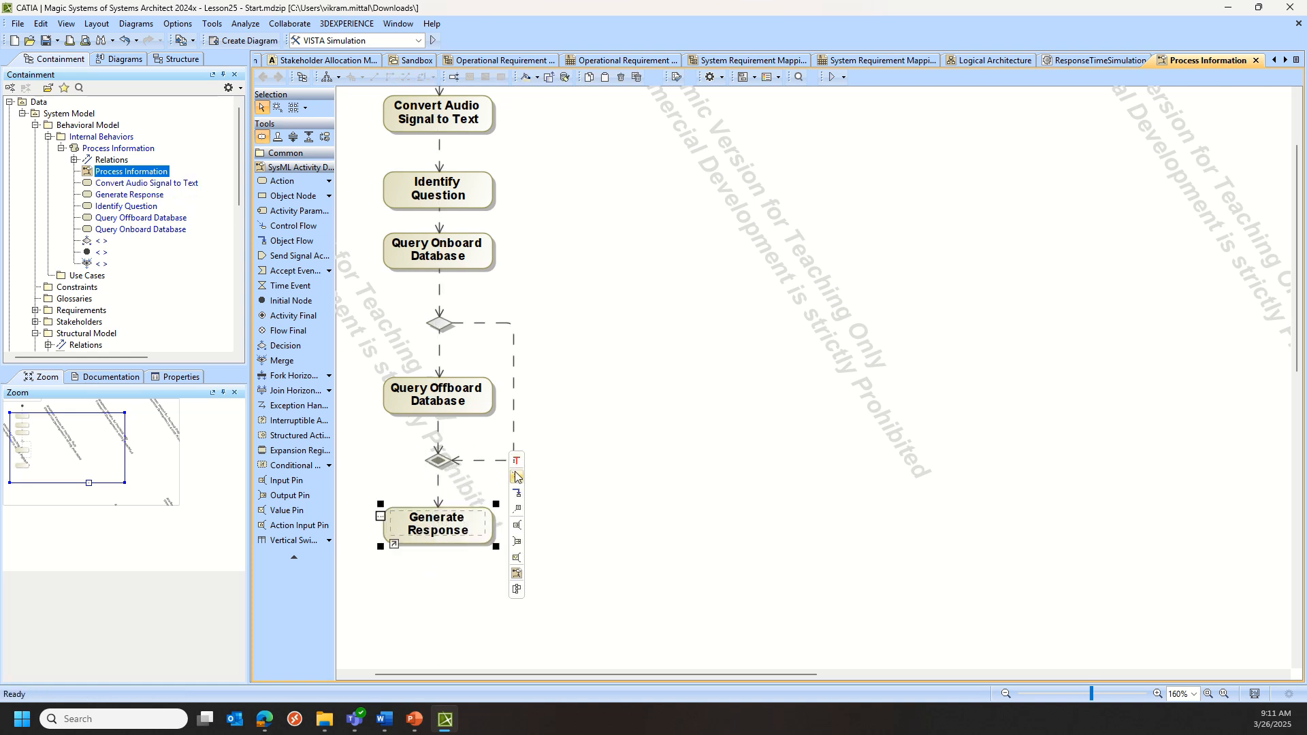
Add an action named Convert to Audio Response below Generate Response, linked from it by a control flow.
left_click_drag(516, 477, 438, 572)
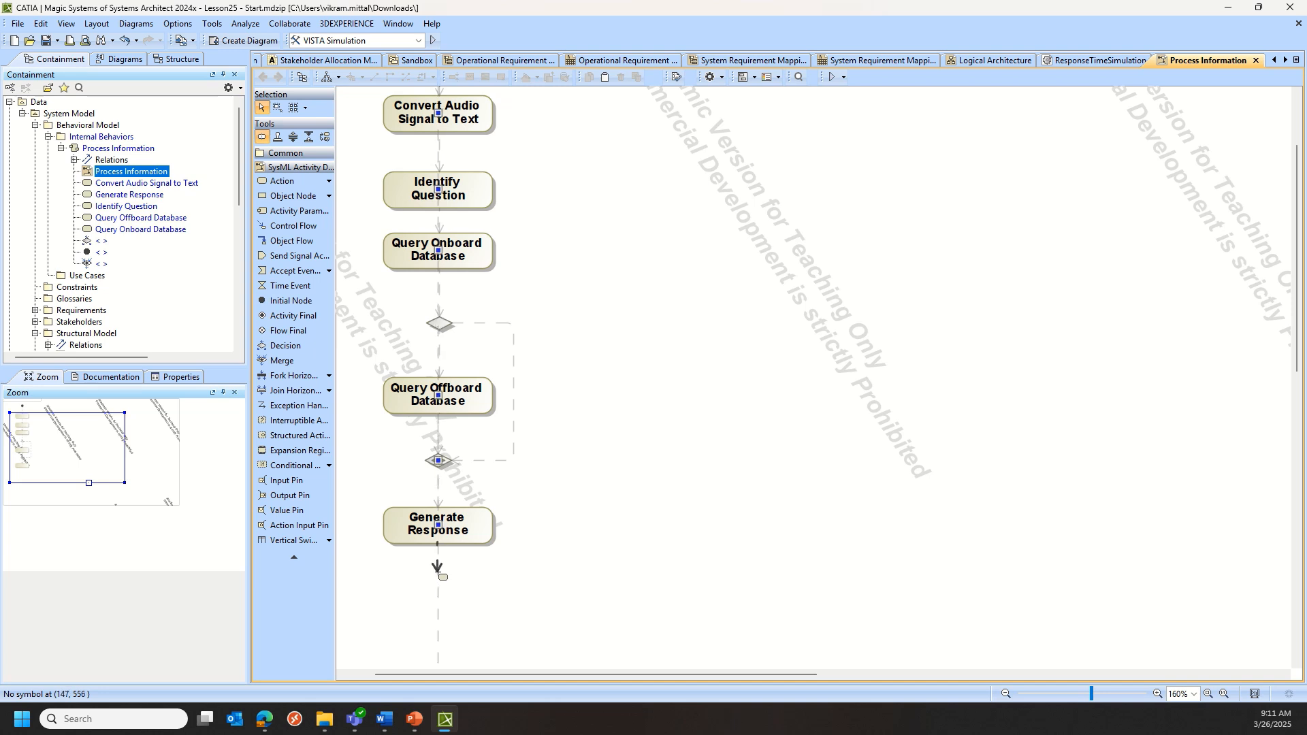
type("Conver")
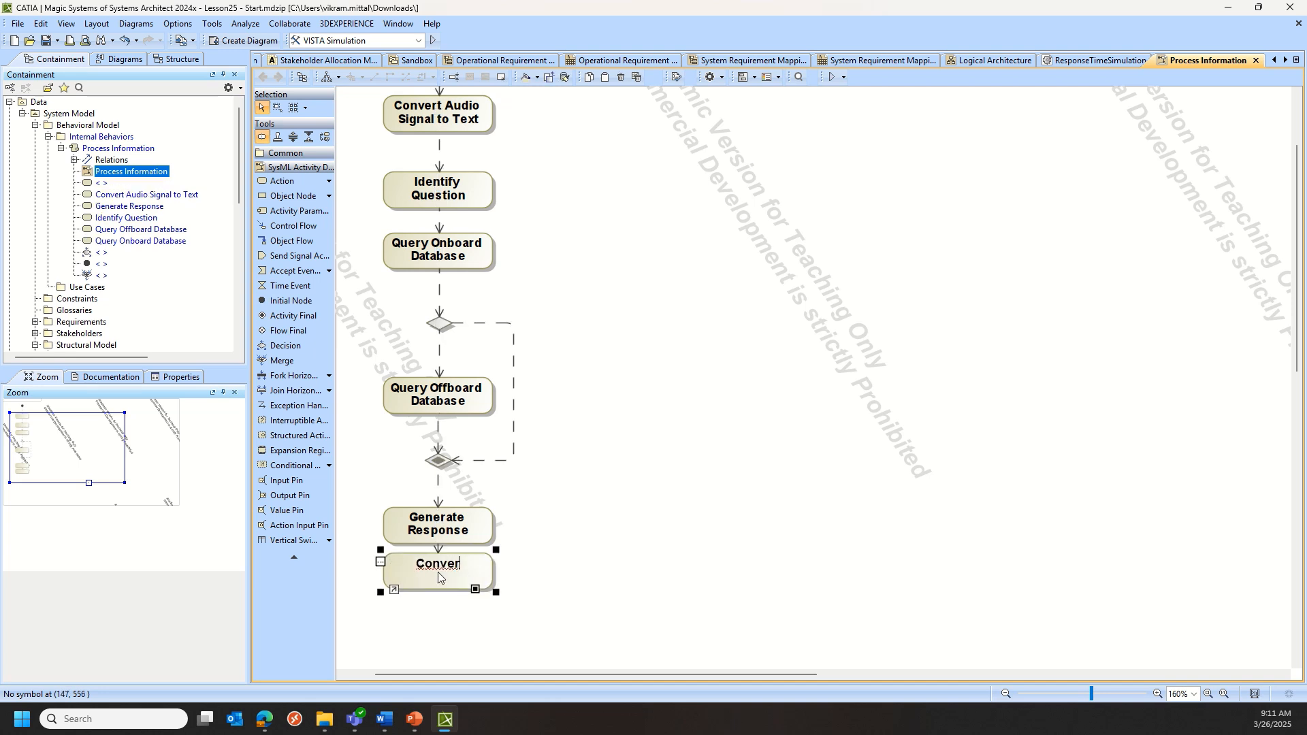
type("t to Audio Response")
key("Return")
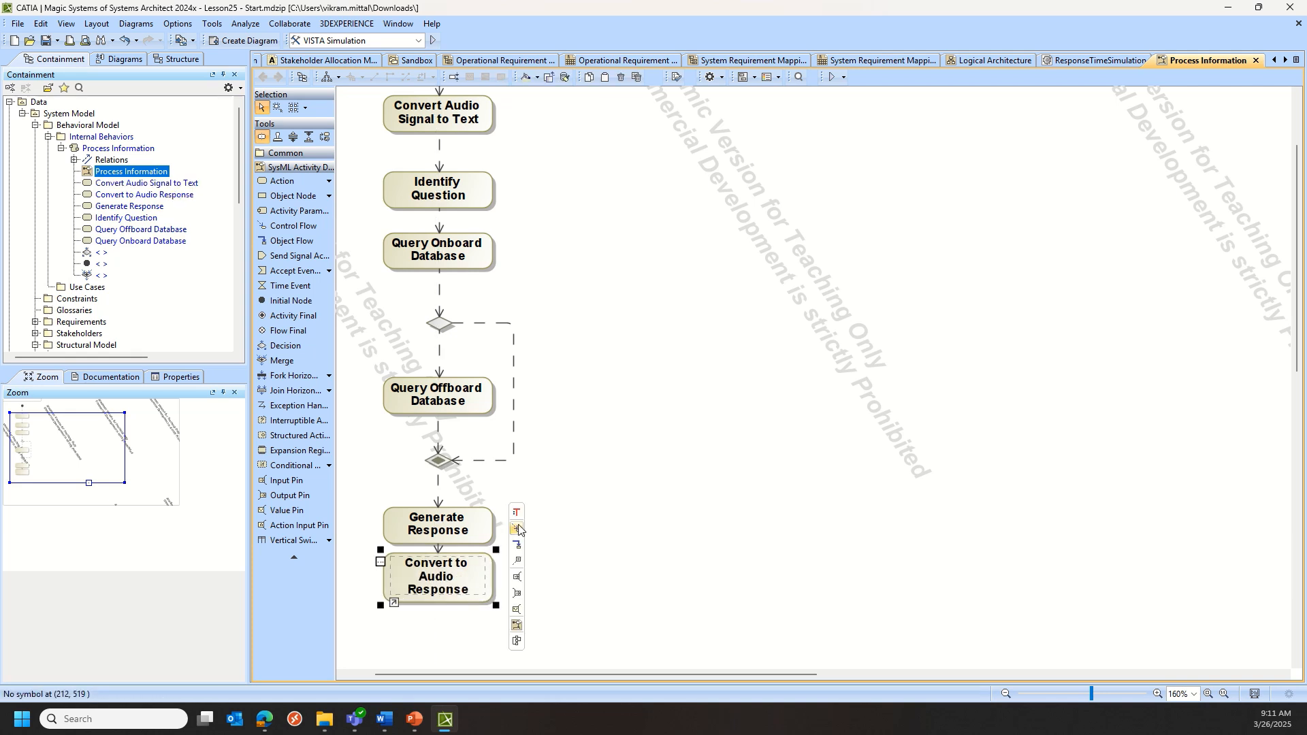
Place an activity final node below Convert to Audio Response and connect the action to it with a control flow.
left_click(293, 316)
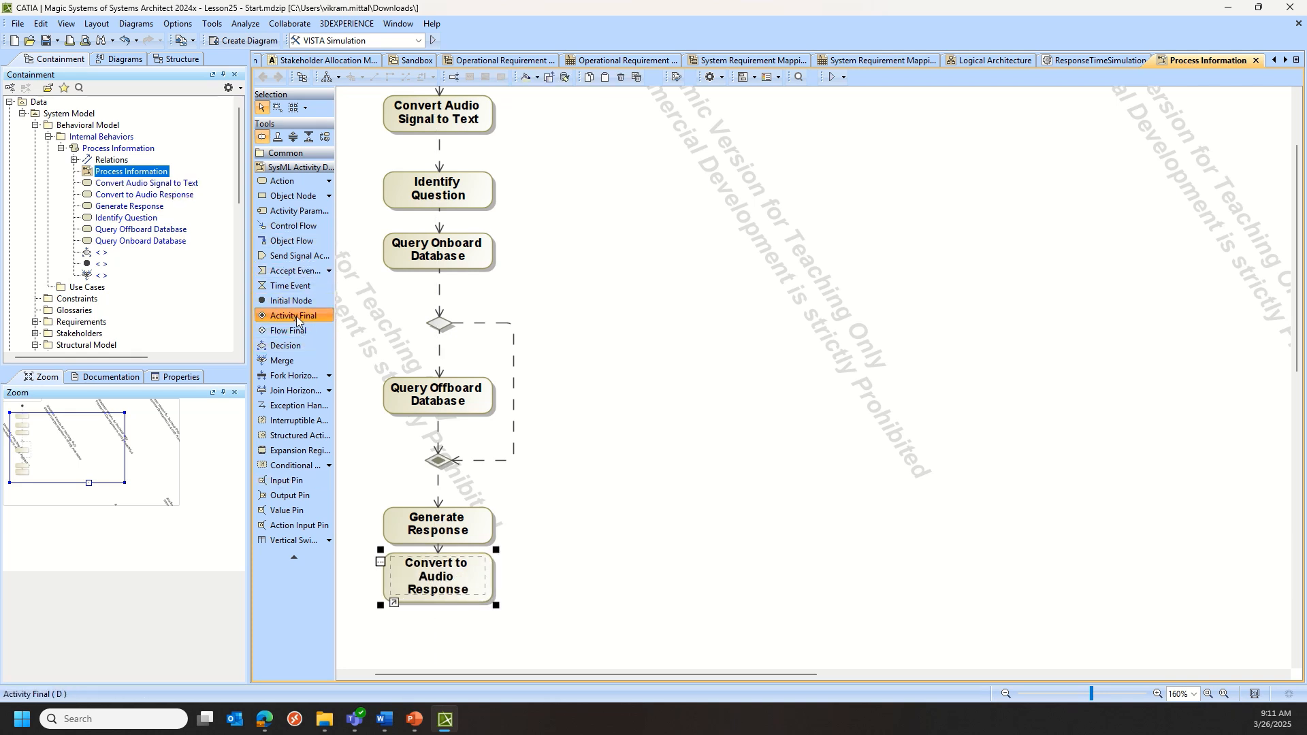
left_click(435, 645)
left_click(469, 591)
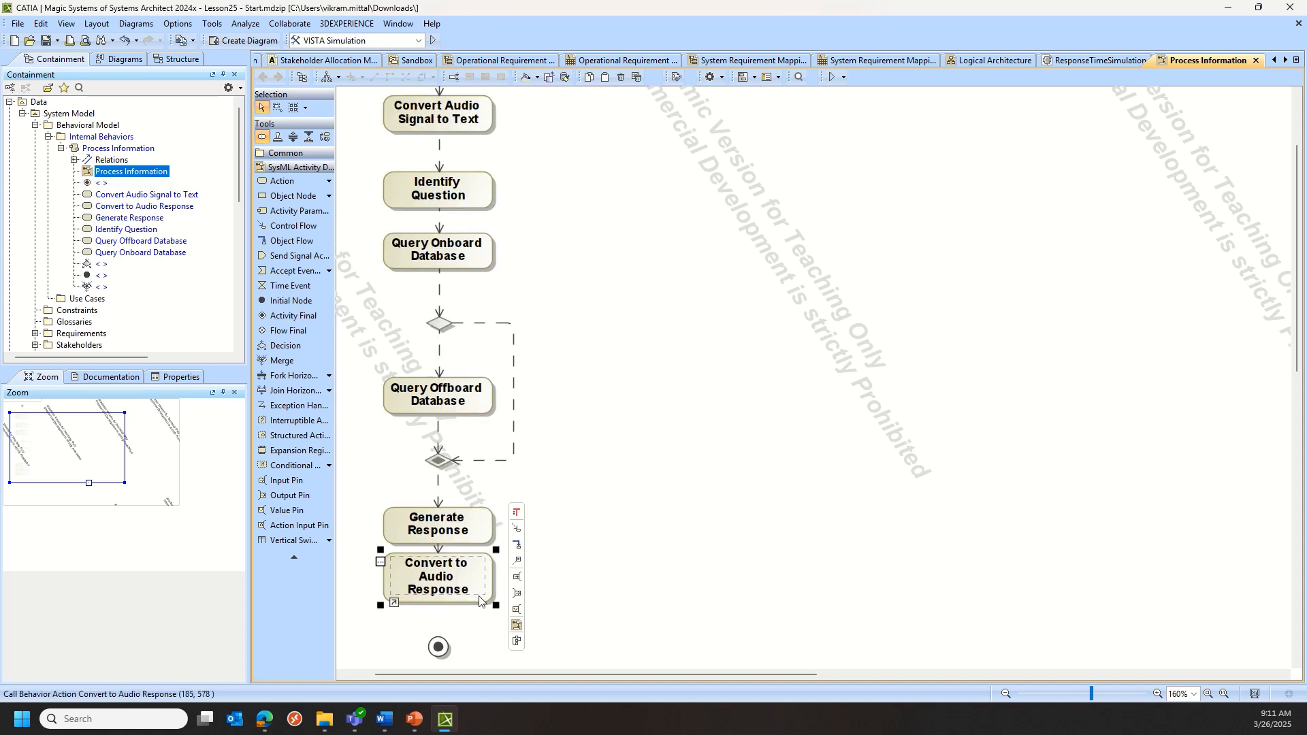
left_click_drag(516, 530, 439, 647)
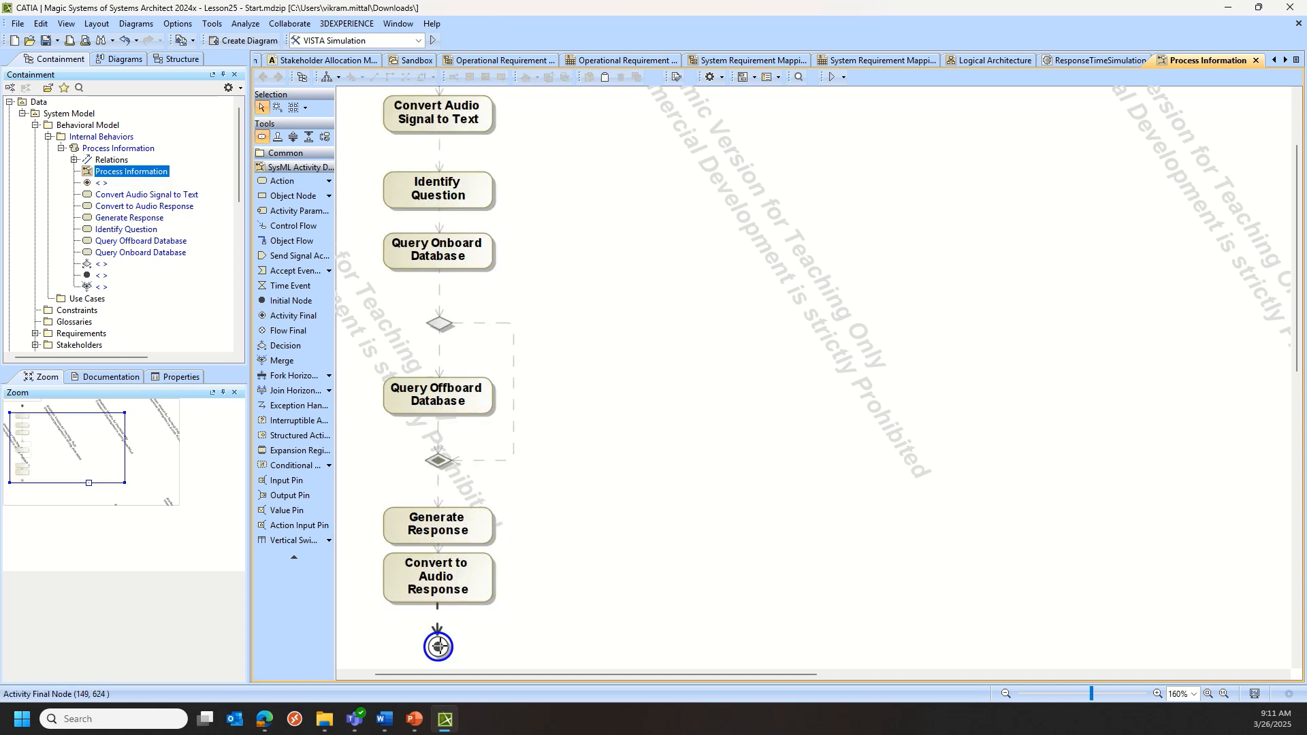
left_click(552, 509)
Route the bypass control flow between the decision and merge nodes farther out and set its guard to Answer Available on Onboard Database.
left_click(515, 458)
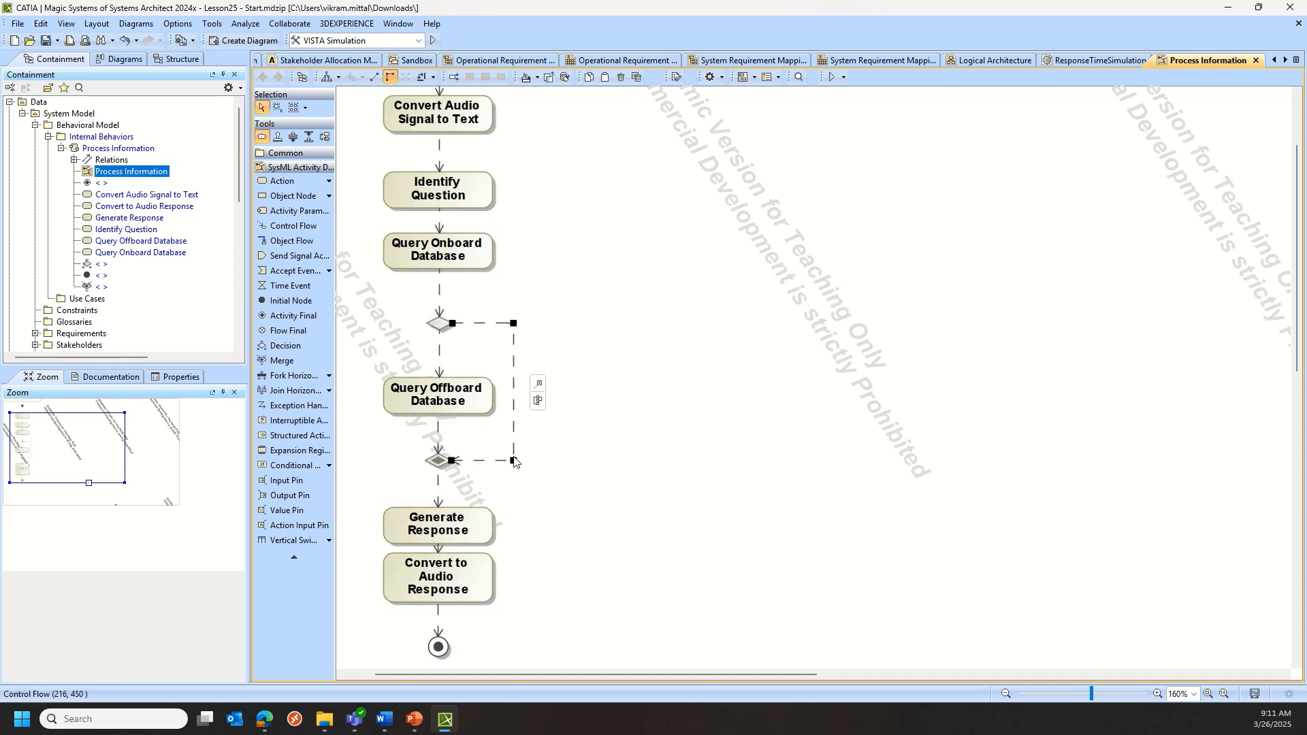
left_click_drag(515, 460, 567, 460)
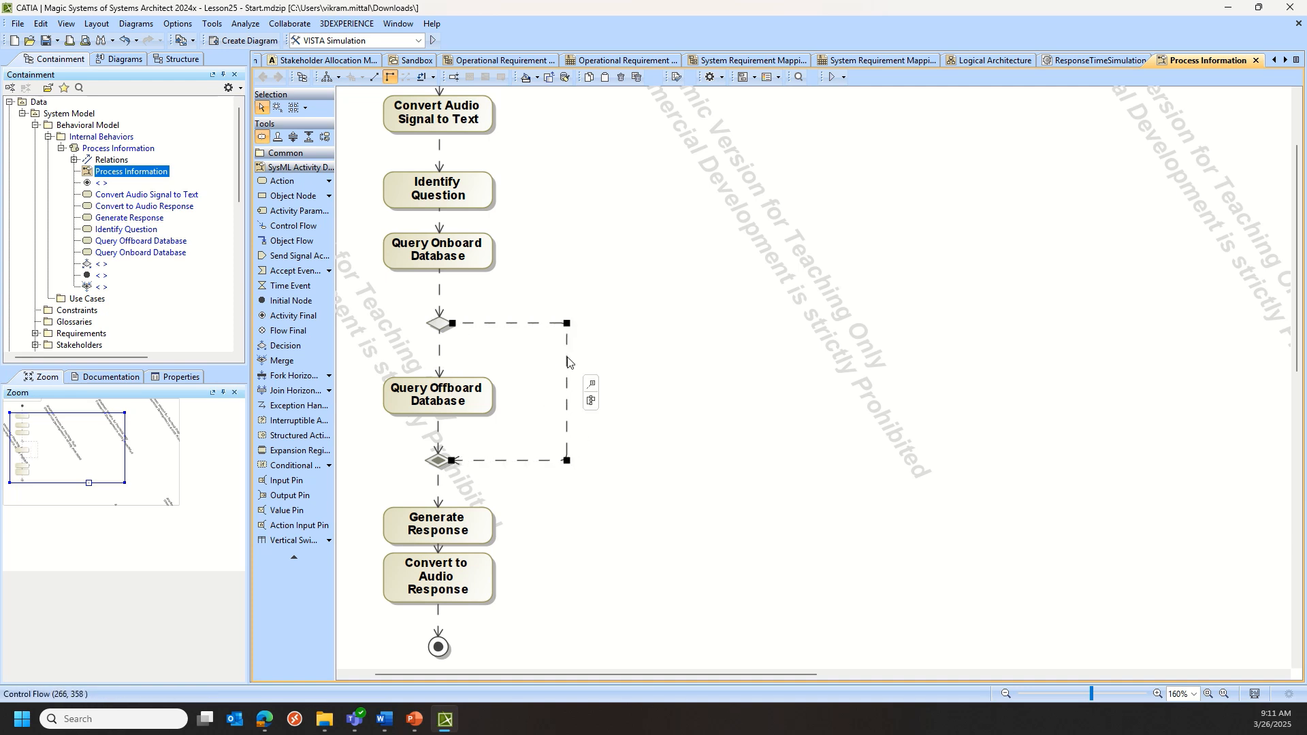
left_click(600, 361)
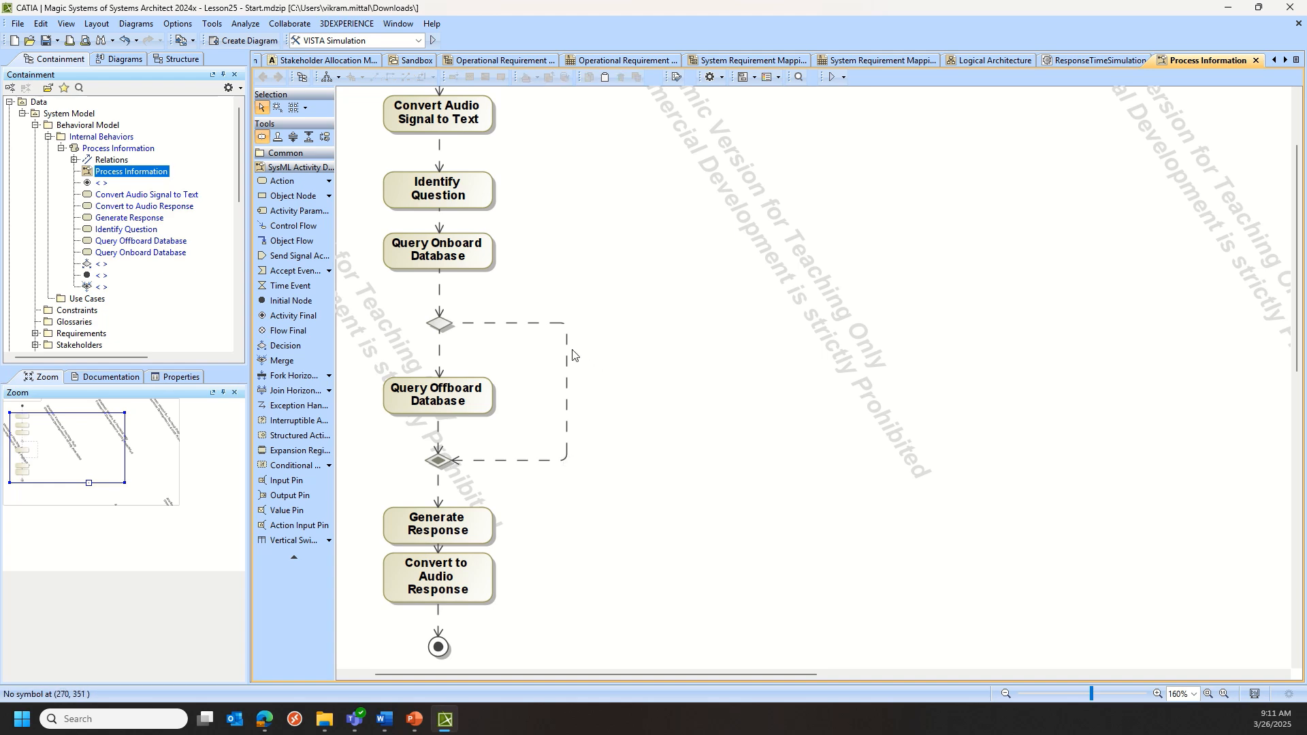
double_click(571, 354)
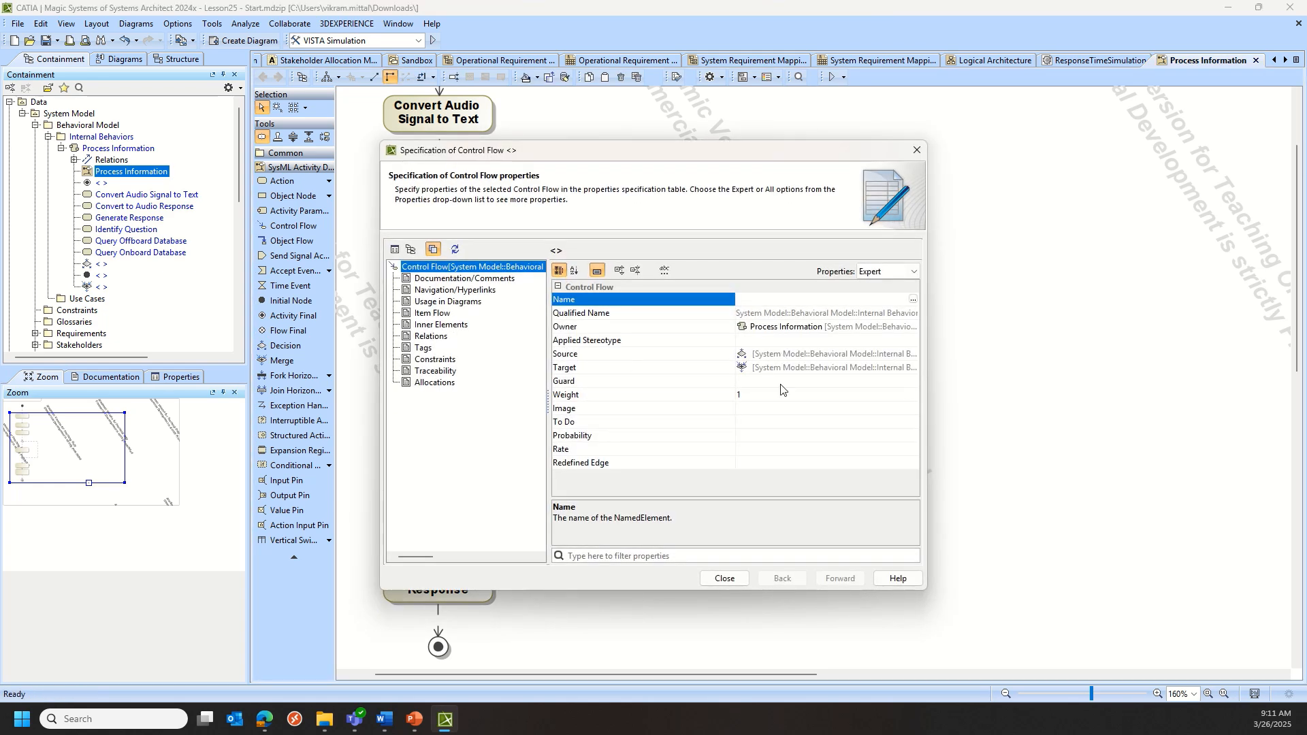
left_click(747, 381)
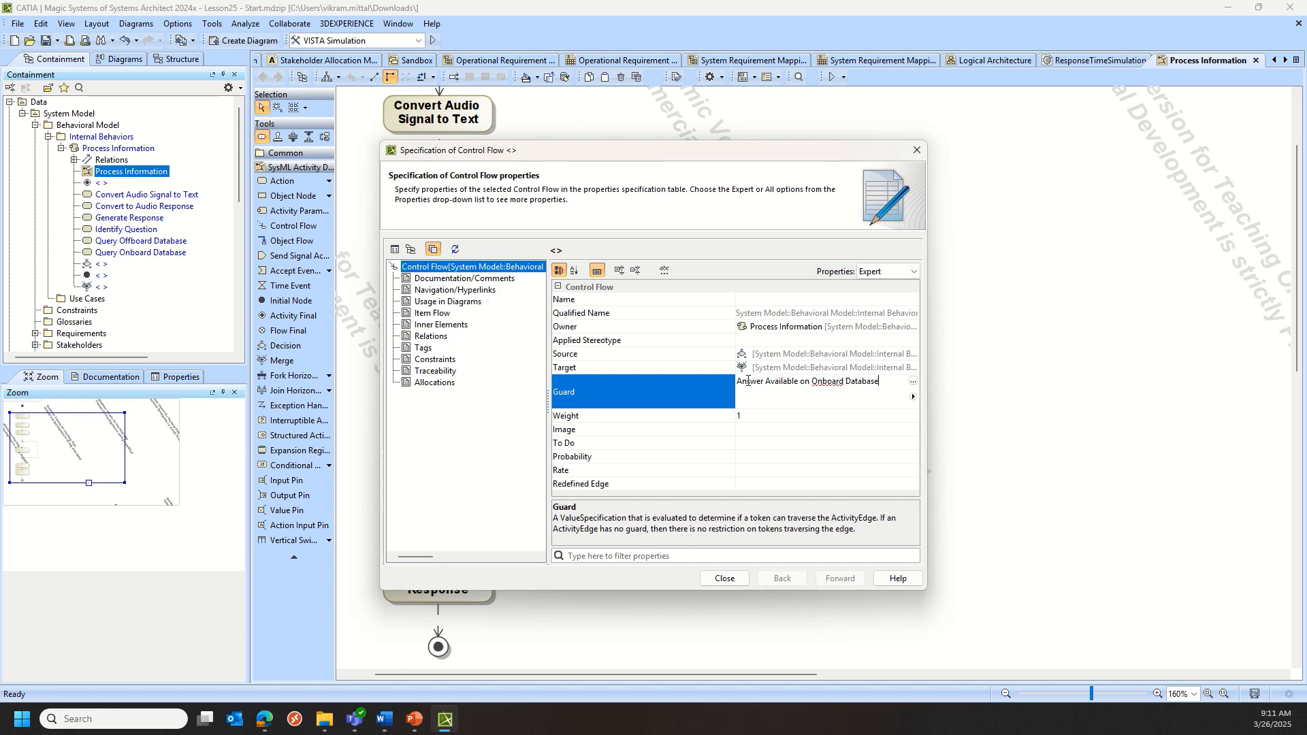
left_click(722, 578)
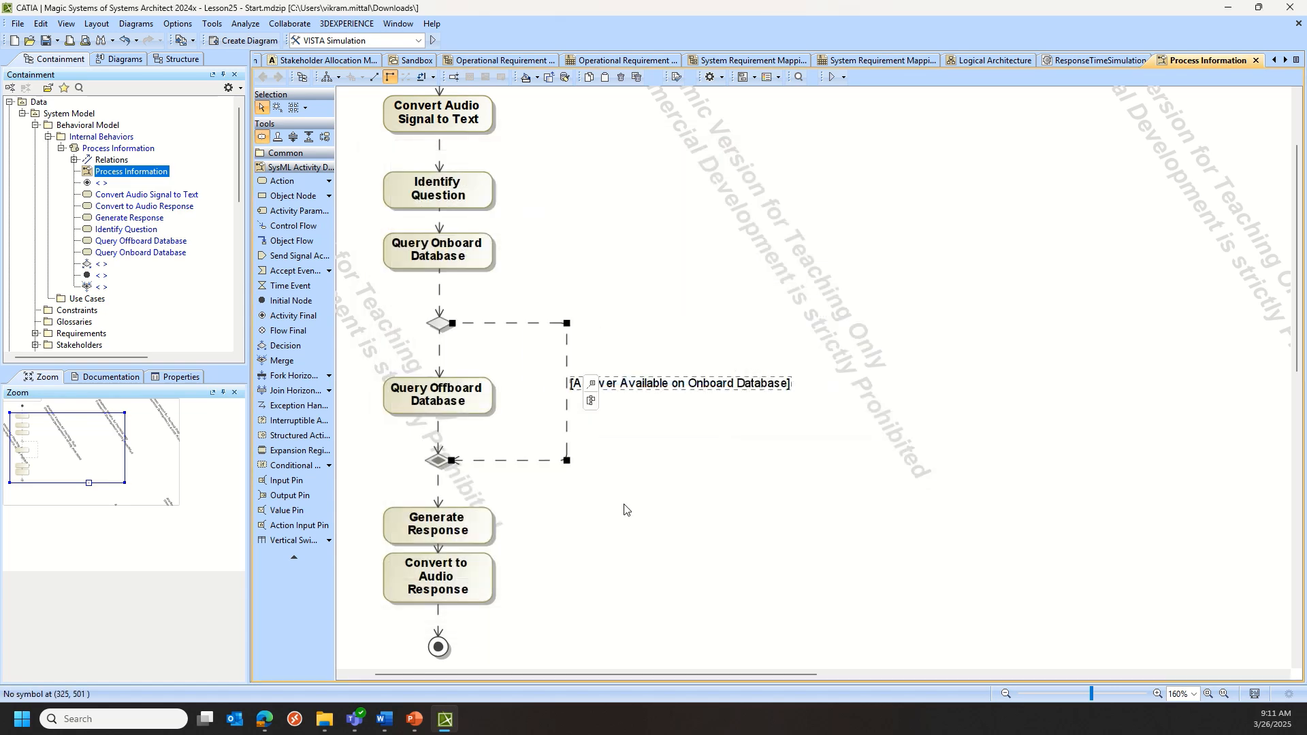
Set the guard of the control flow from the decision node to Query Offboard Database to else.
left_click(439, 353)
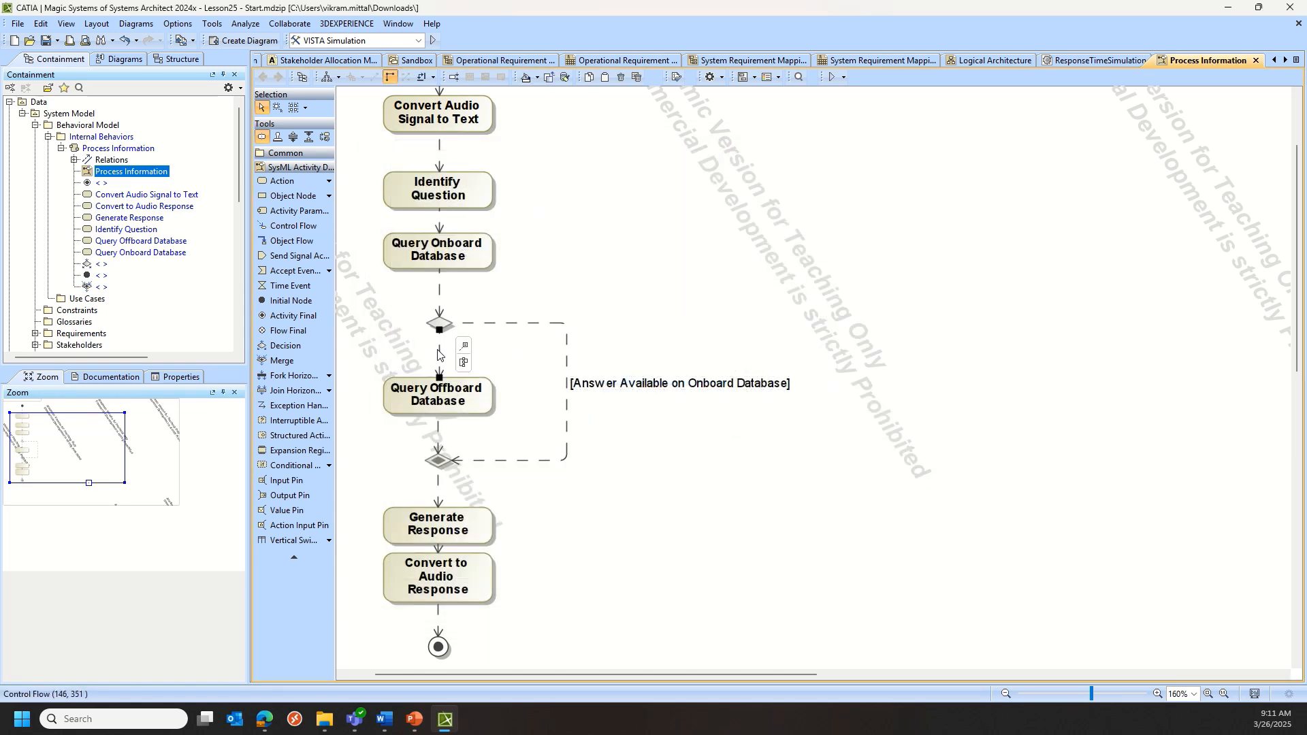
double_click(441, 348)
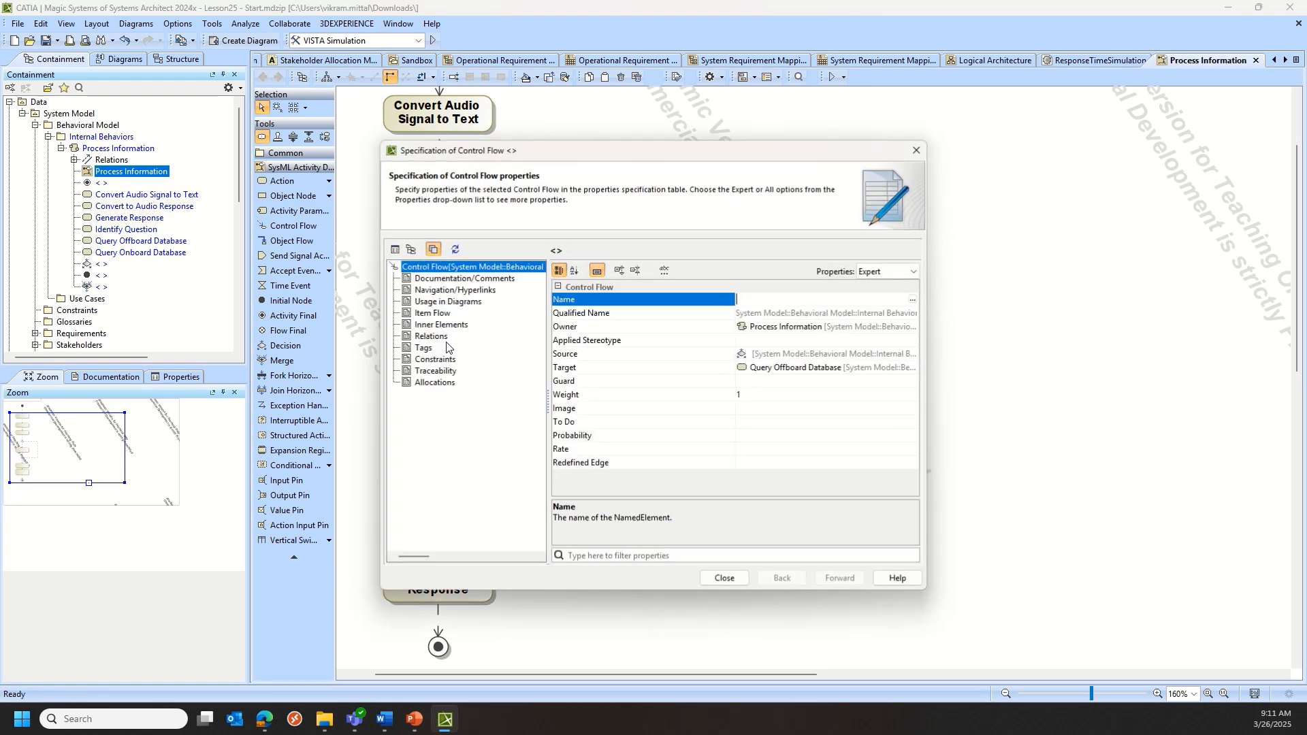
left_click(825, 379)
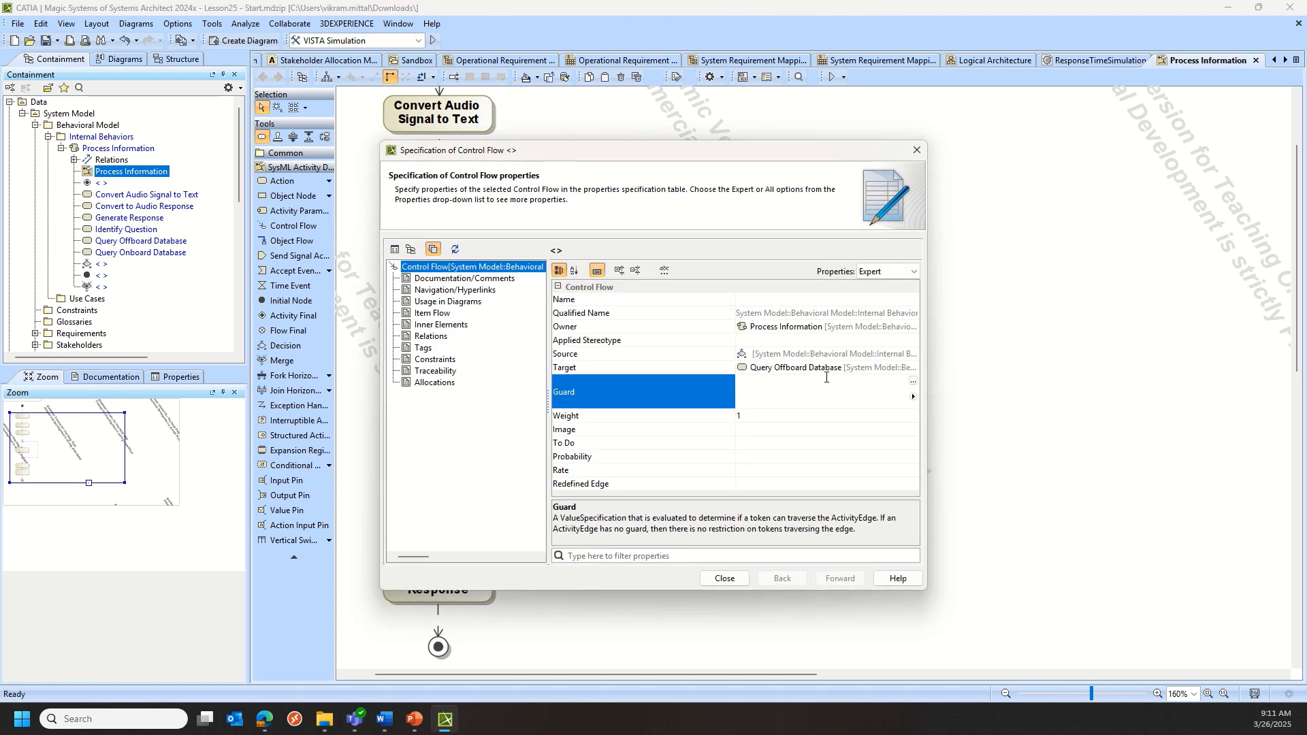
left_click(724, 577)
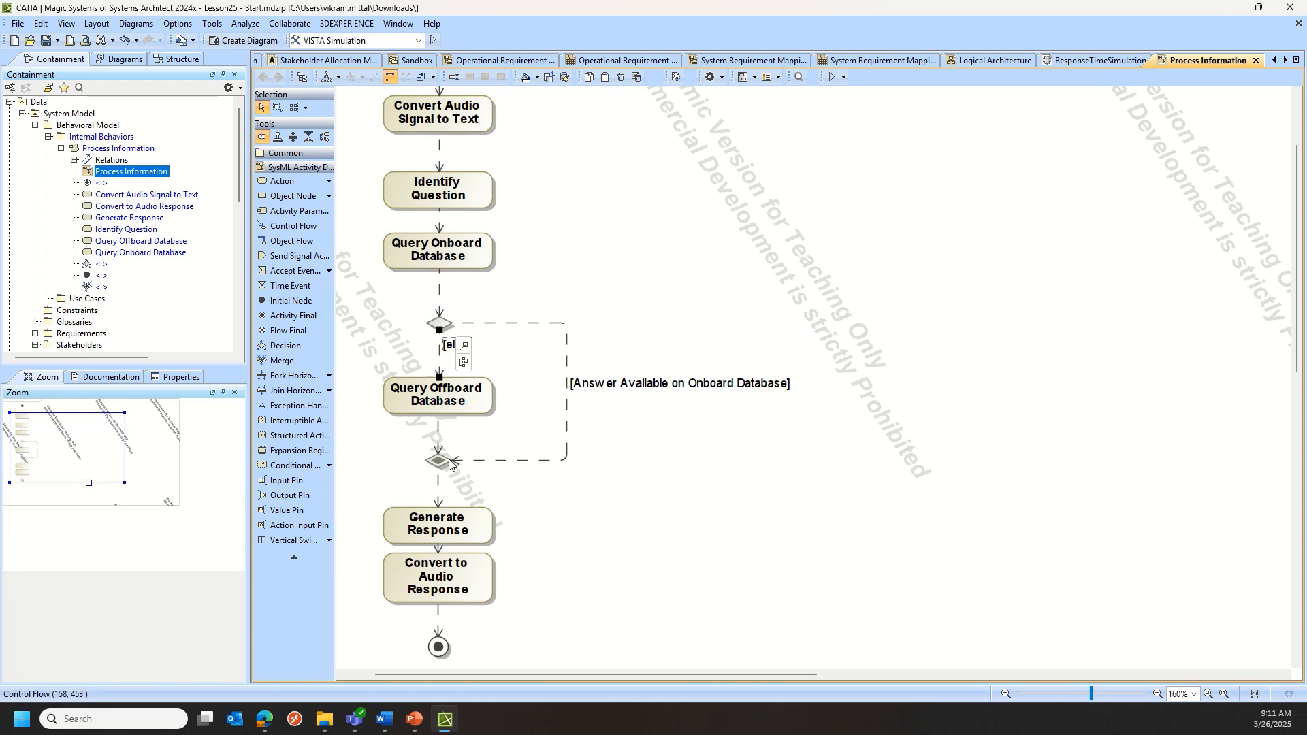
left_click(660, 439)
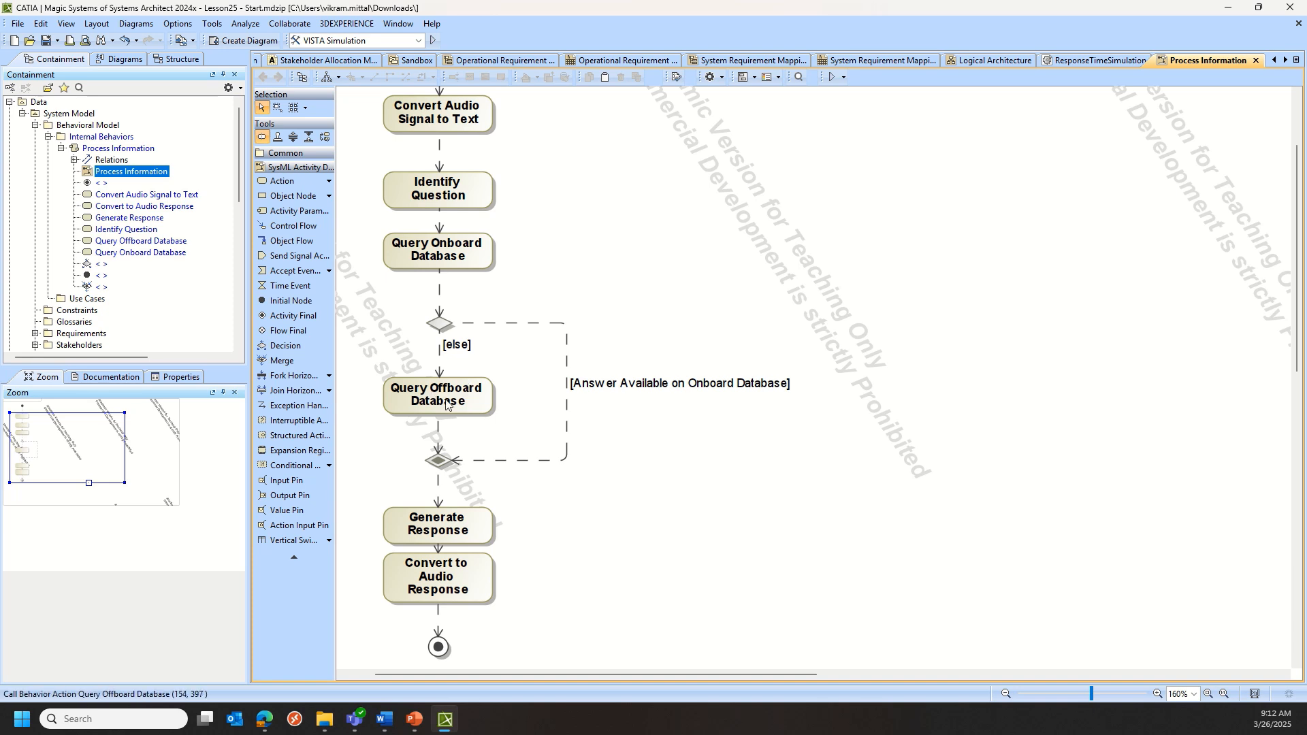
Move the Convert to Audio Response action slightly down to leave more space below Generate Response.
left_click_drag(462, 581, 462, 597)
left_click(665, 612)
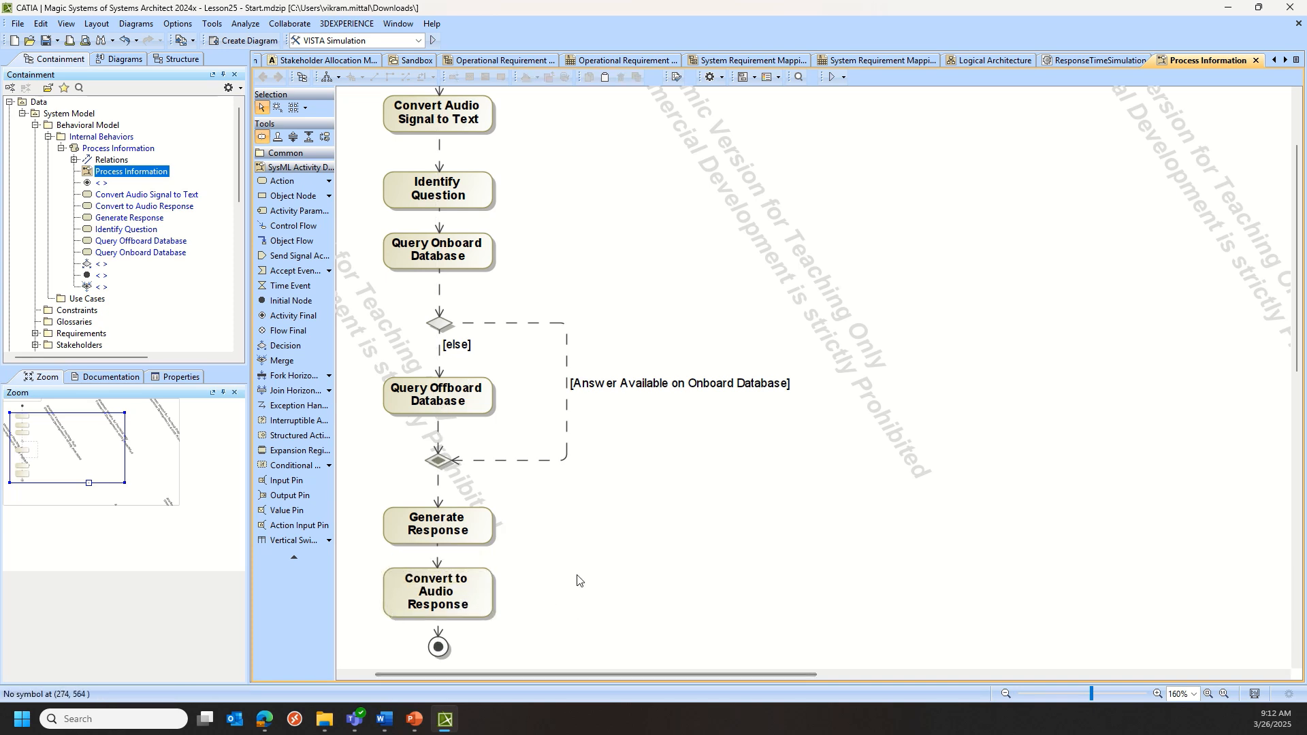
Create a SysML activity diagram named Ask the Cloud for the Query Offboard Database action, stored in the Internal Behaviors package.
scroll(582, 564, "up", 3)
scroll(580, 536, "down", 1)
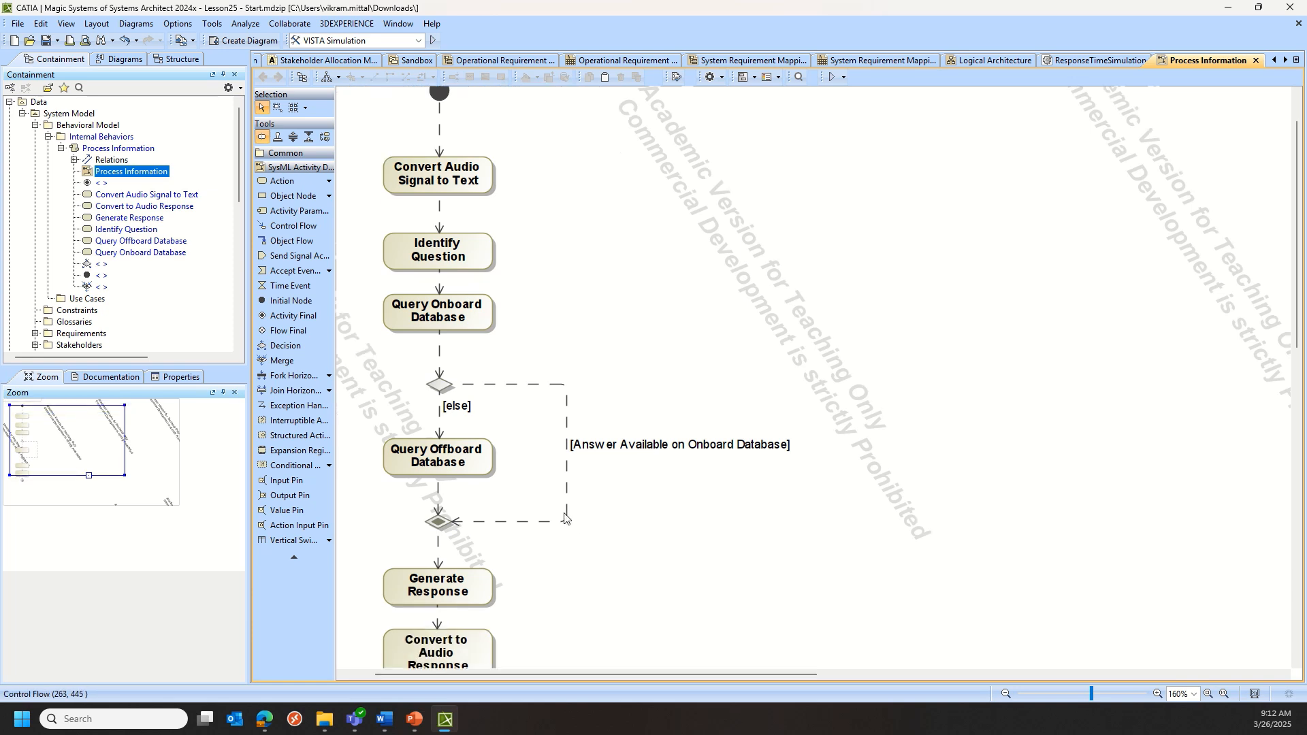
left_click_drag(655, 673, 625, 676)
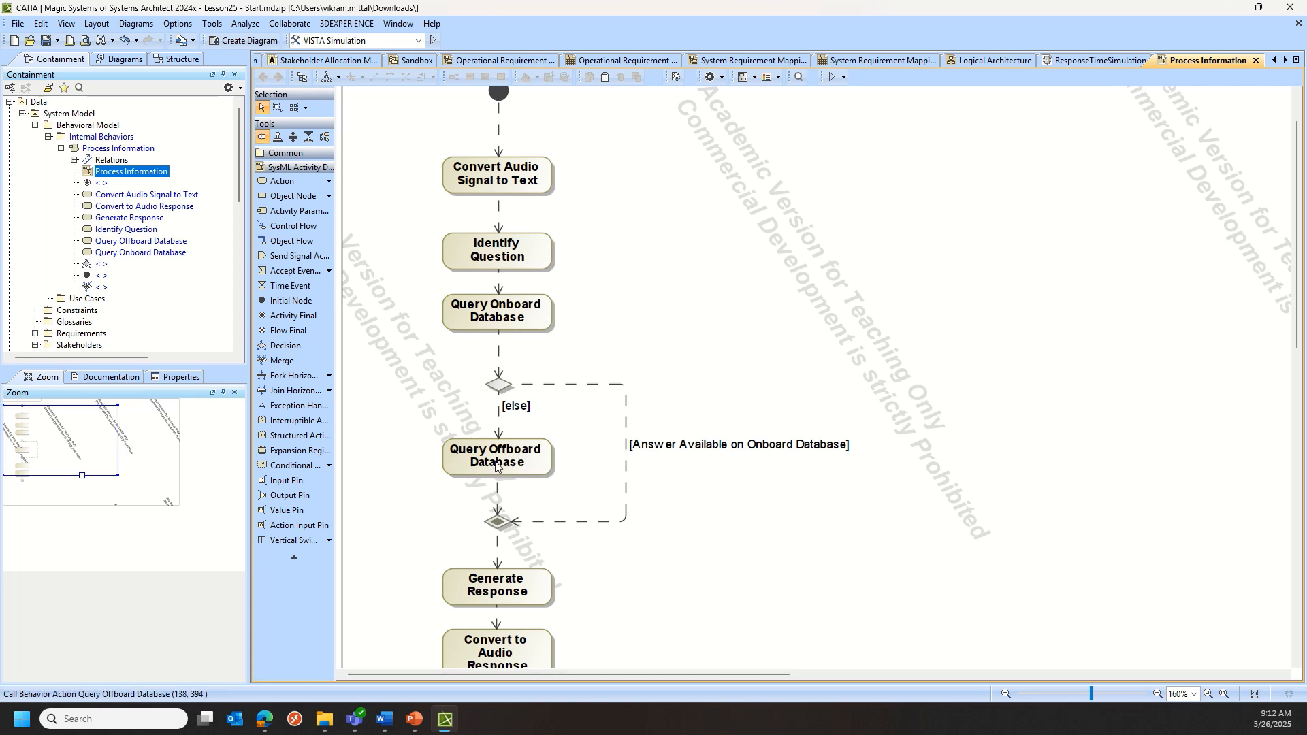
right_click(543, 470)
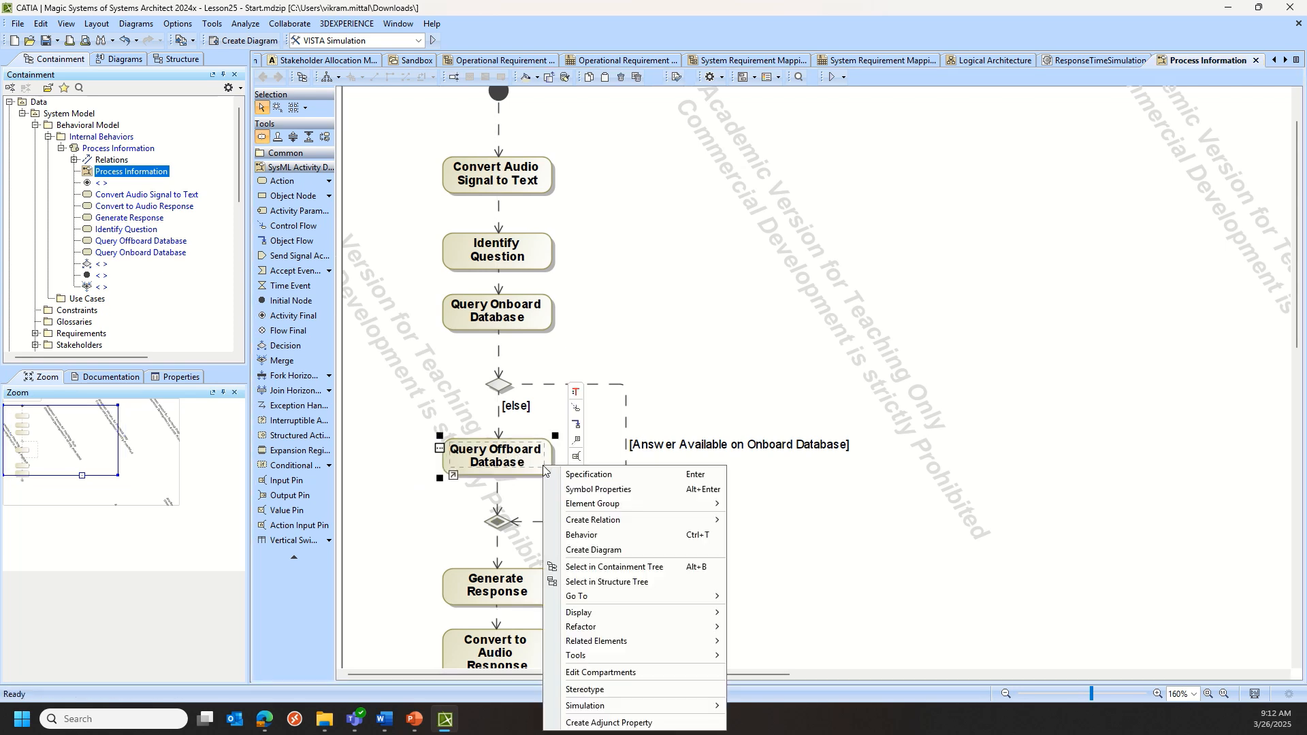
left_click(639, 552)
left_click(611, 516)
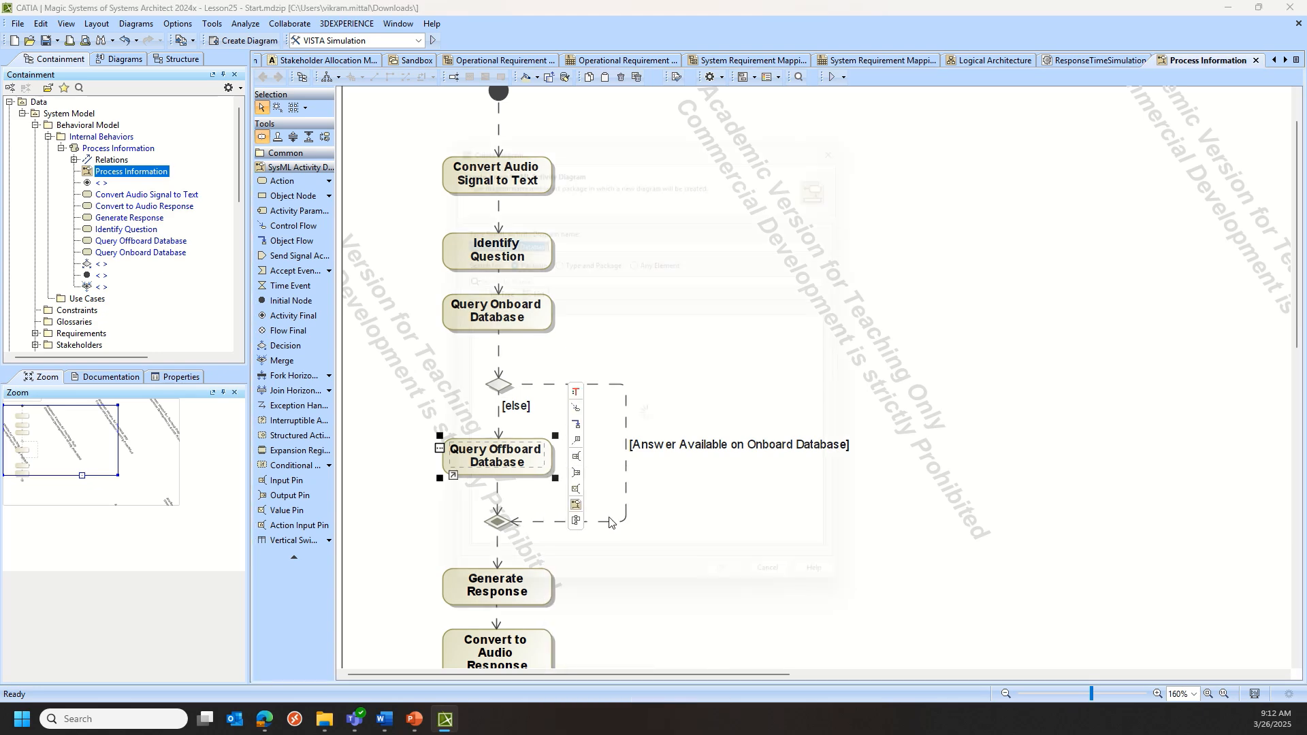
left_click(535, 351)
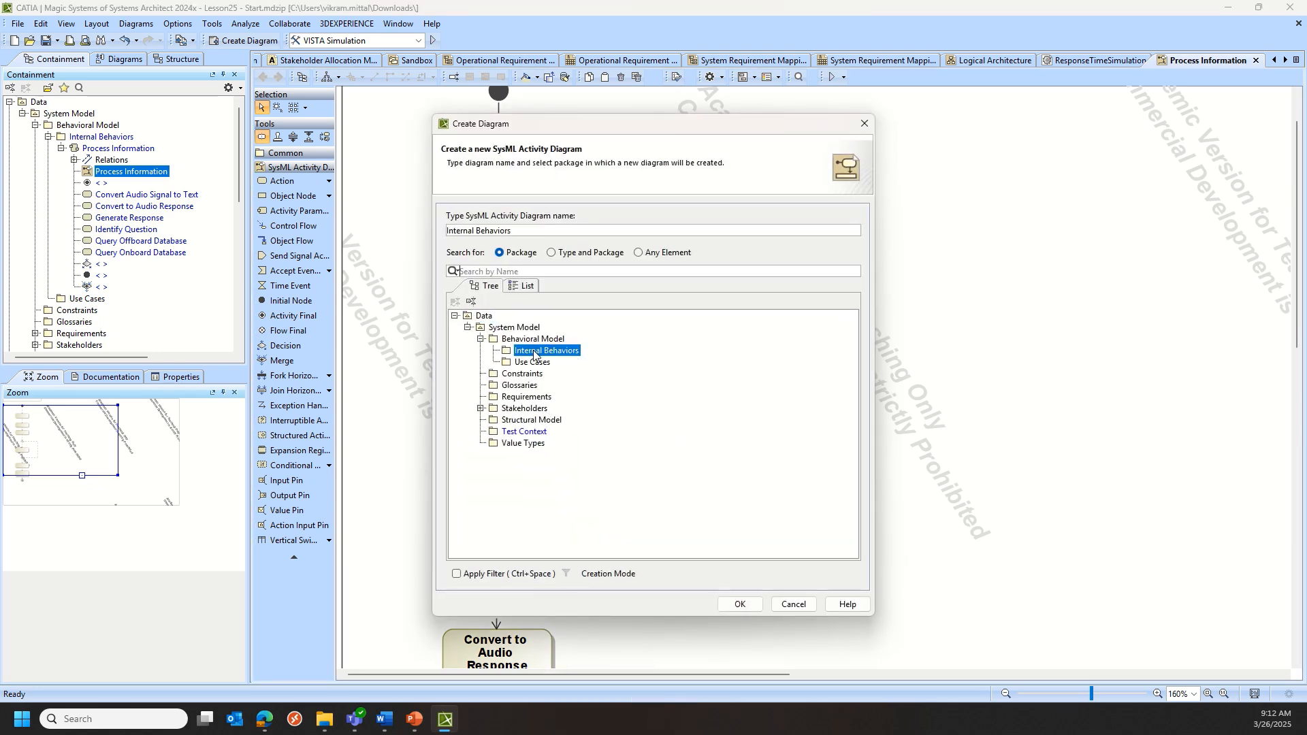
triple_click(527, 234)
type("Ask the Cloud")
key("Return")
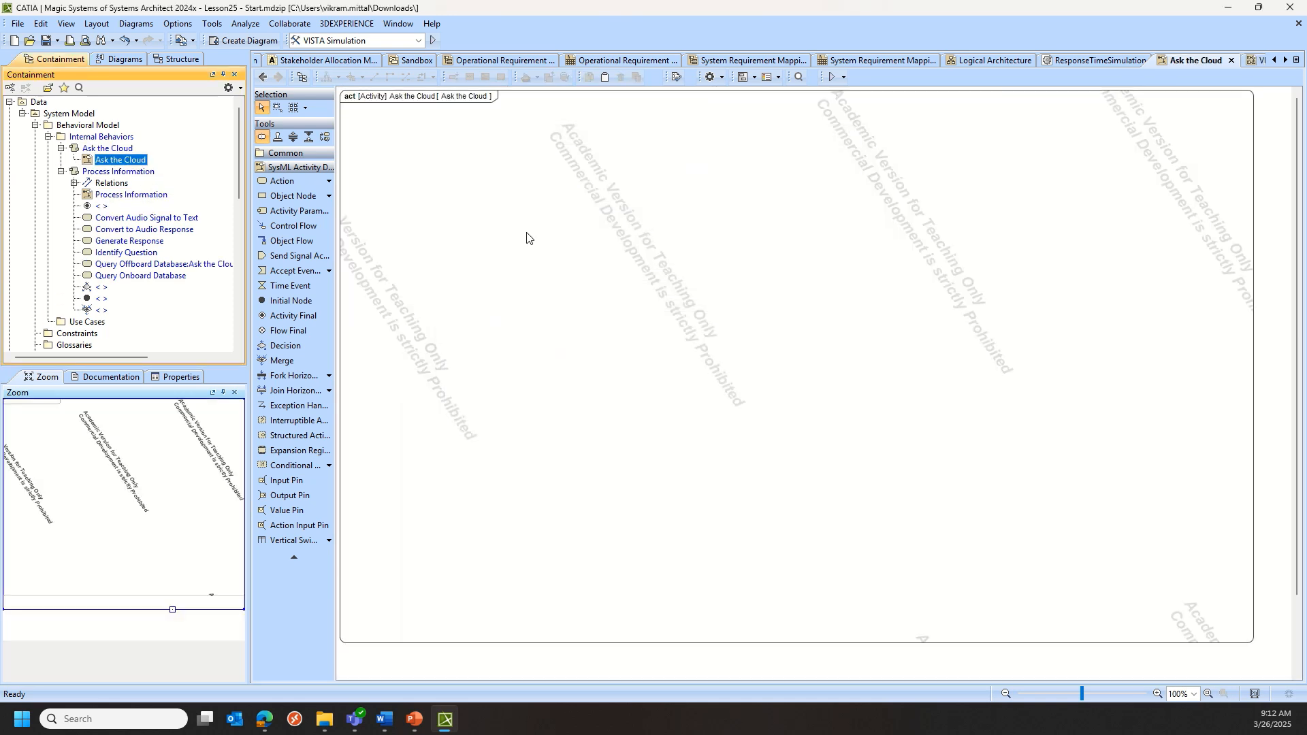
Place an initial node in the Ask the Cloud diagram and link it by control flow to an action named Encrypt Question.
left_click(291, 300)
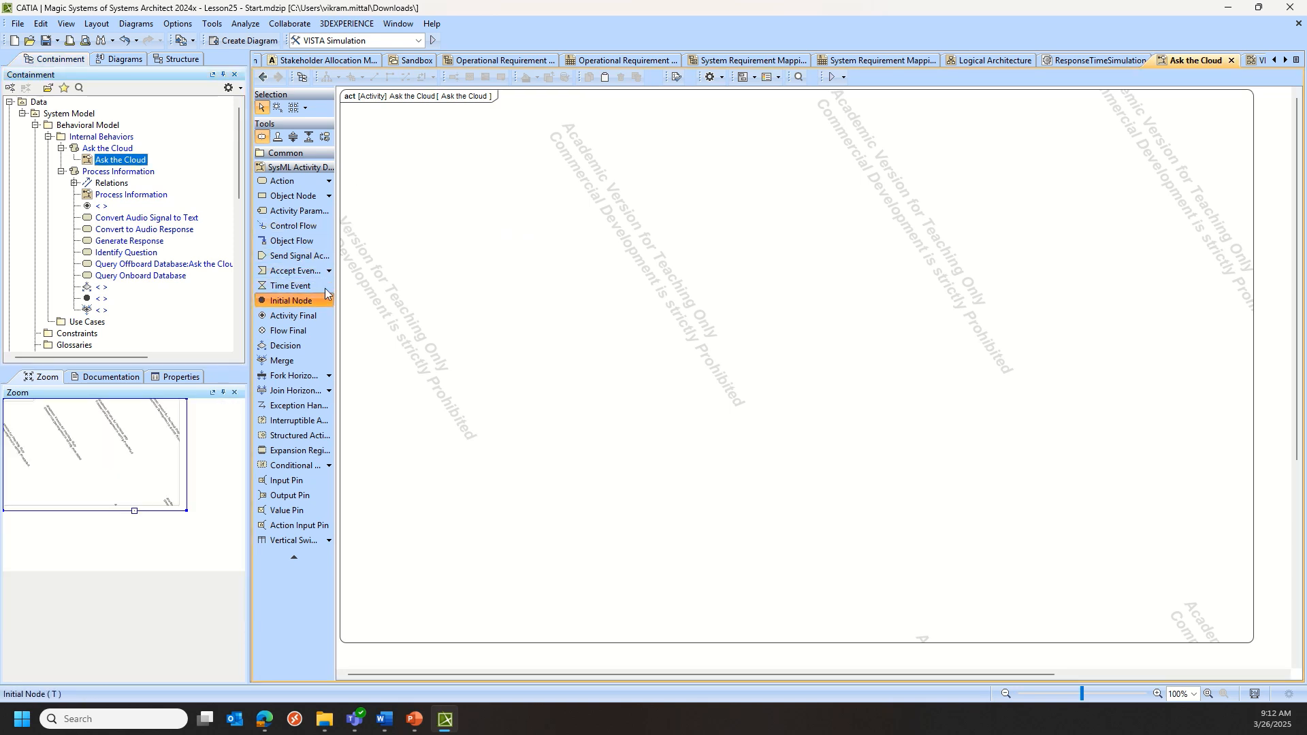
left_click(412, 144)
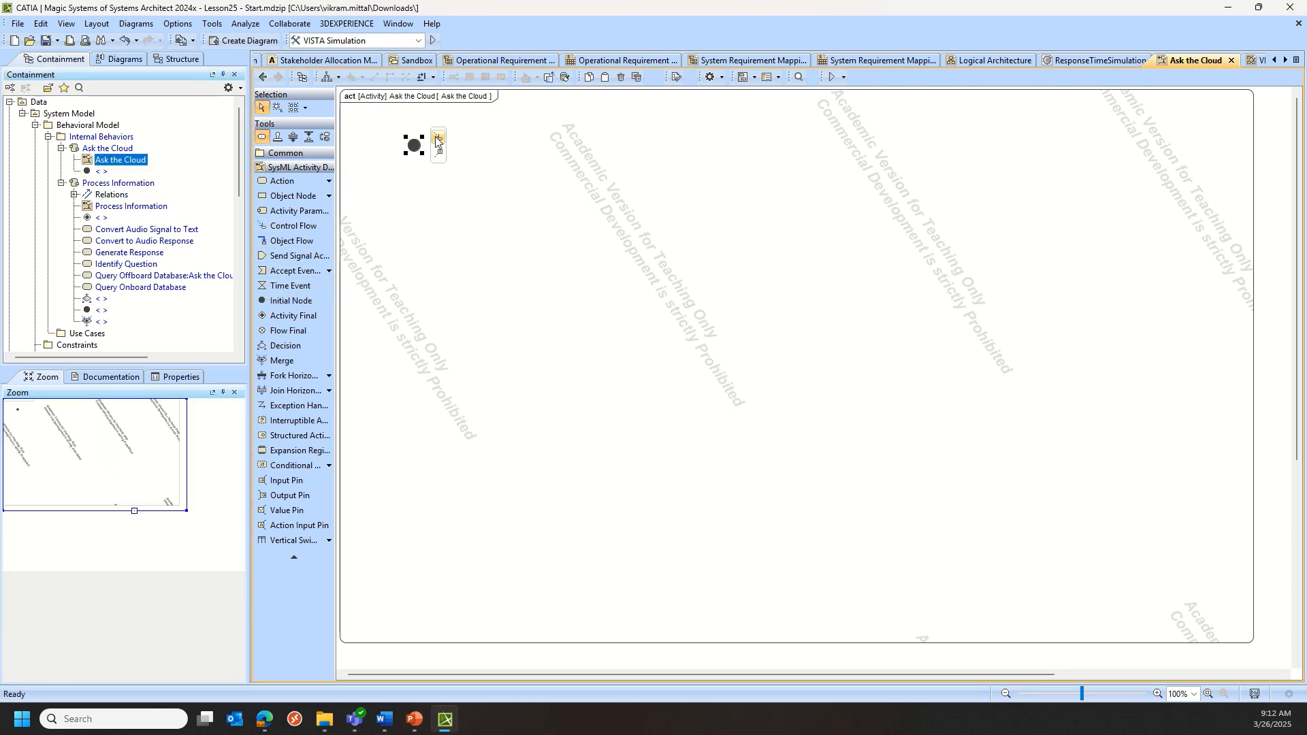
left_click_drag(439, 137, 418, 183)
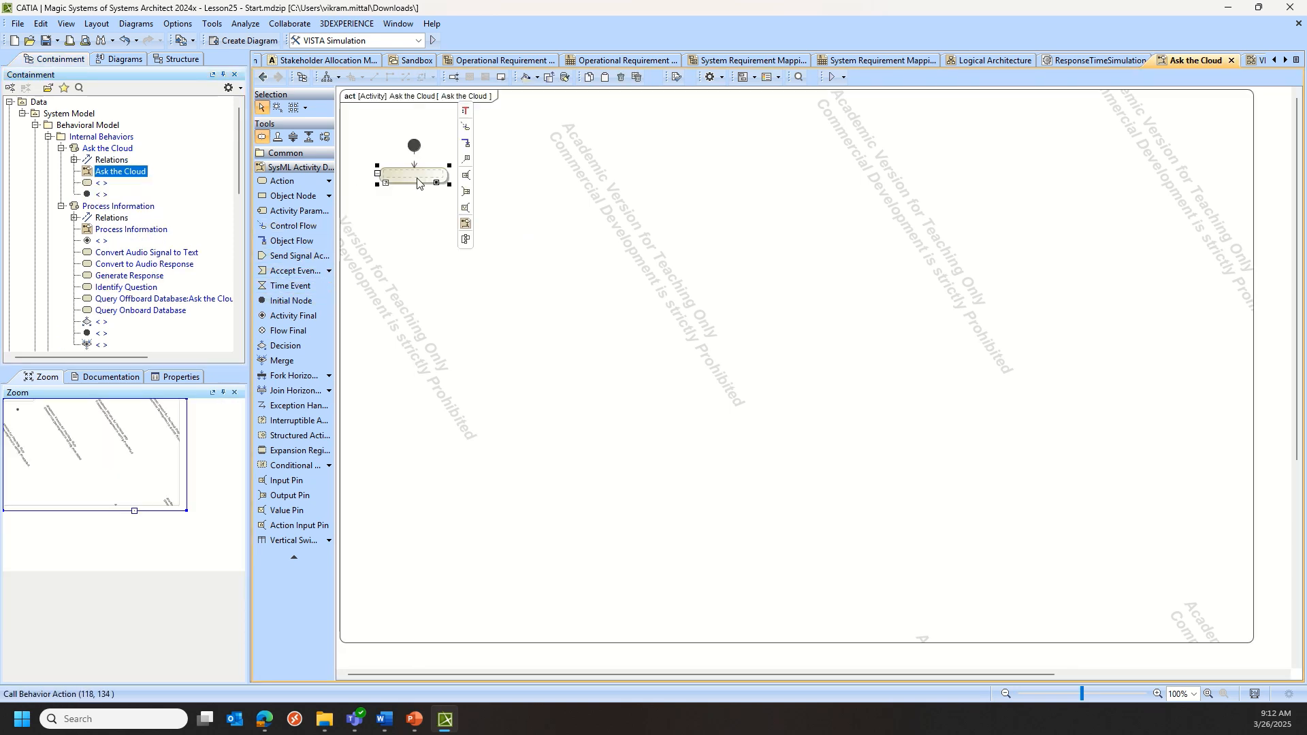
type("Encrypt ")
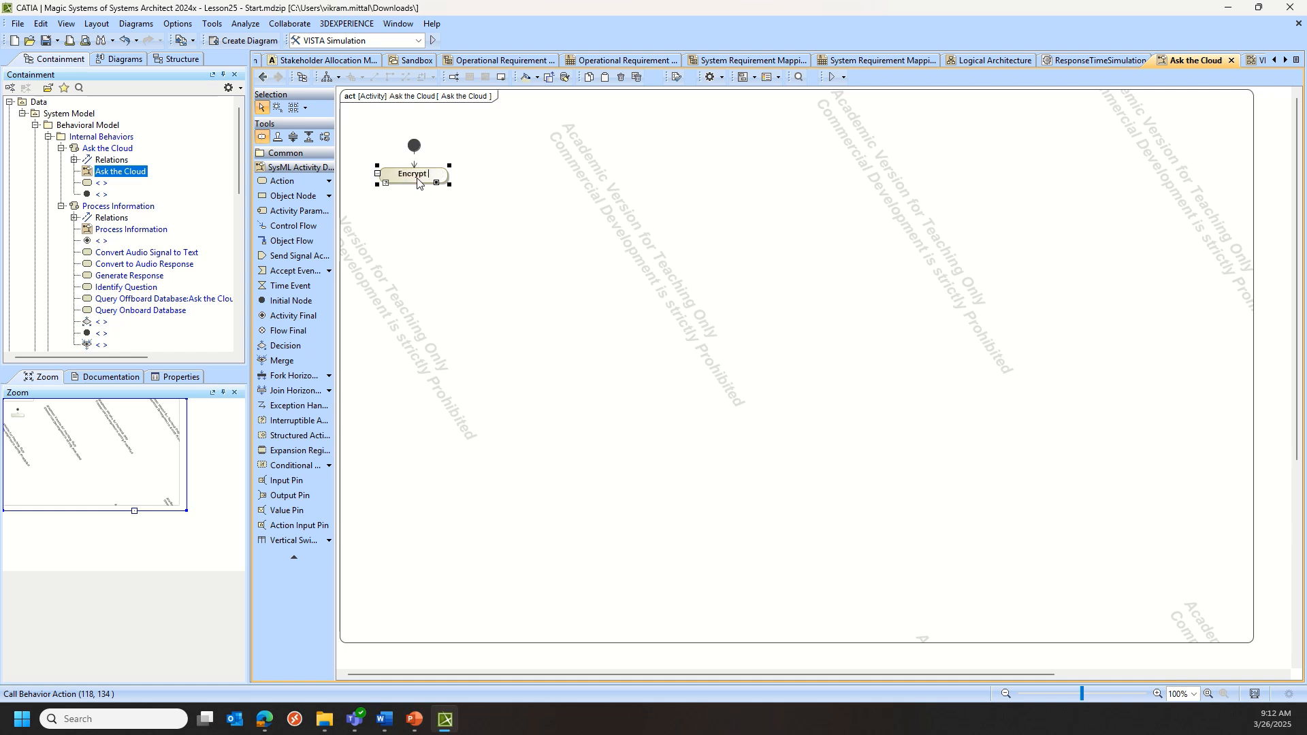
type("Questio")
type("n")
key("Return")
left_click(432, 223)
Add an action named Transmit Question below Encrypt Question, linked from it by a control flow.
left_click(414, 179)
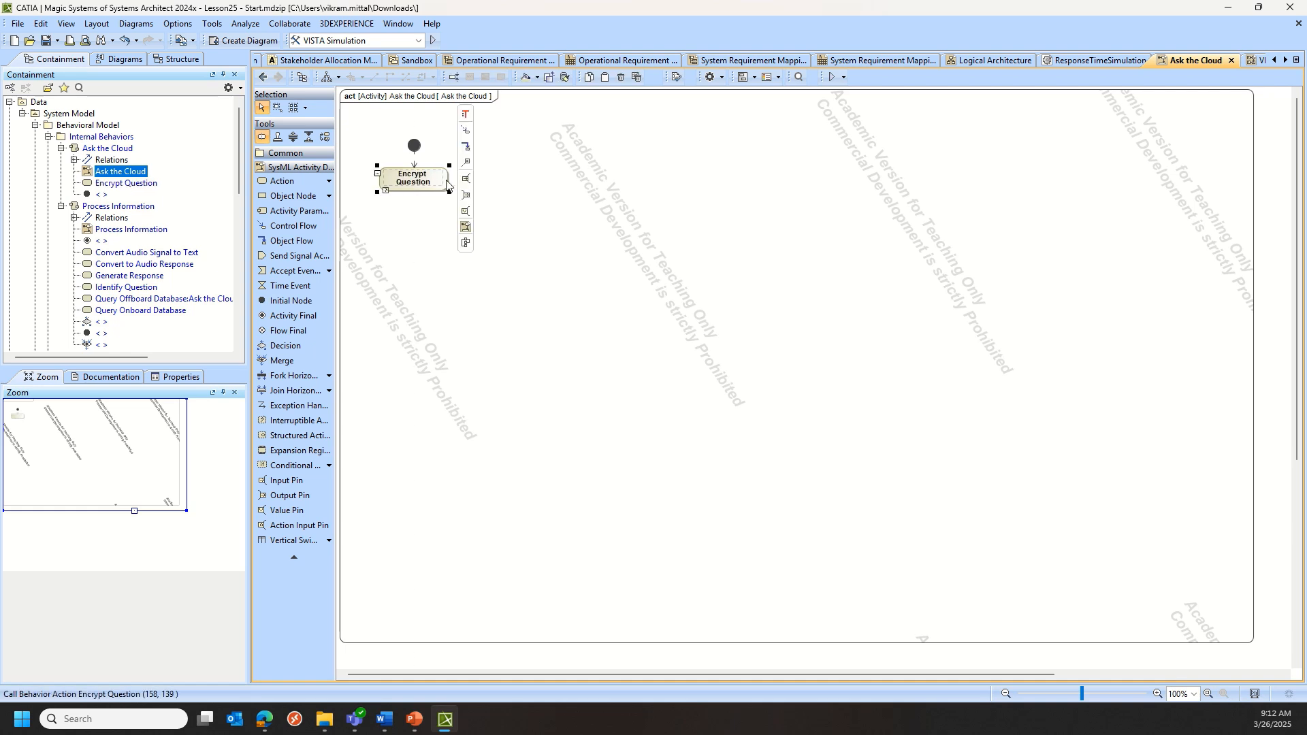
left_click(465, 135)
left_click(416, 220)
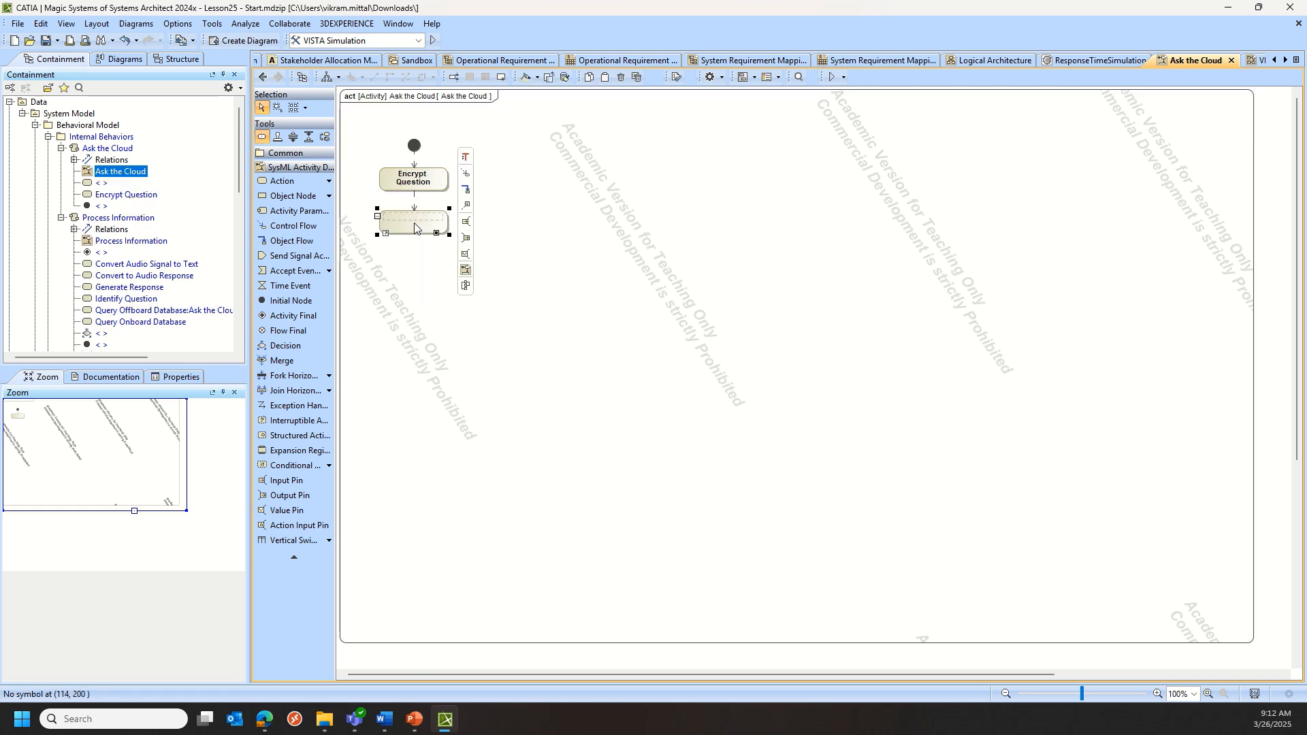
type("T")
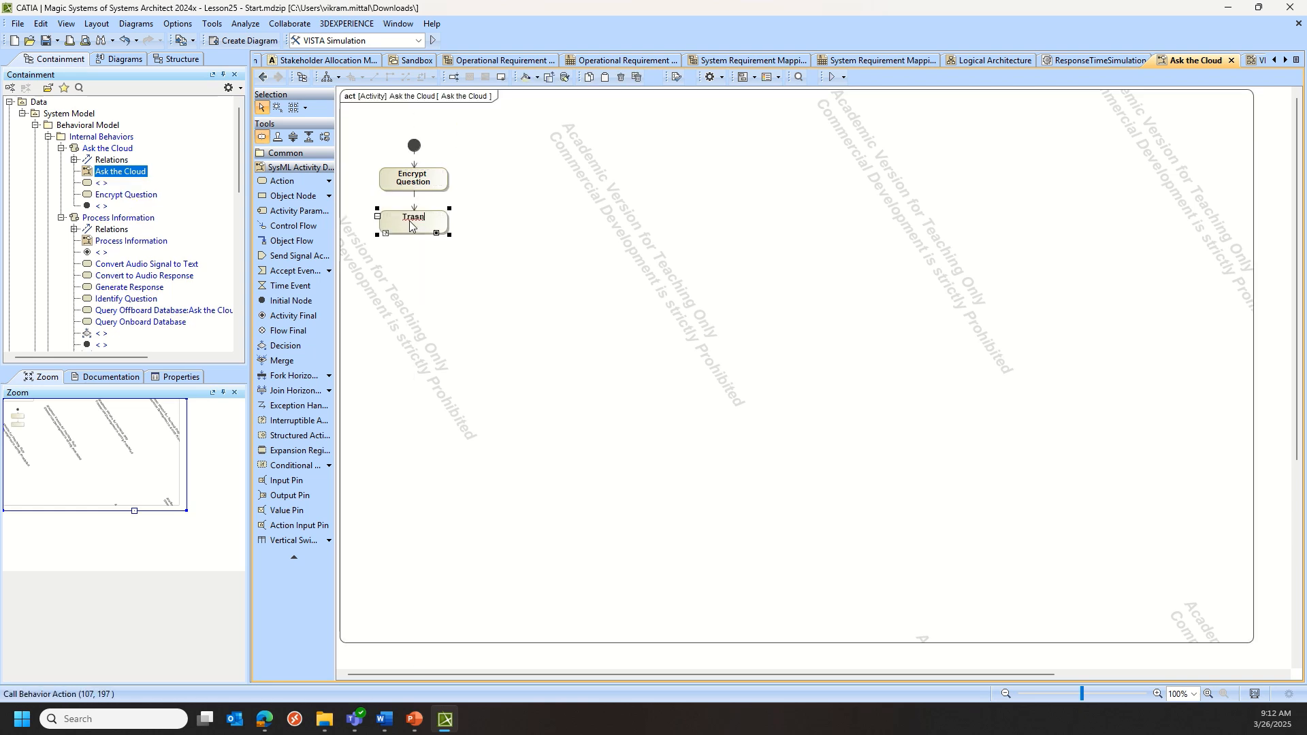
type("ransmit Question")
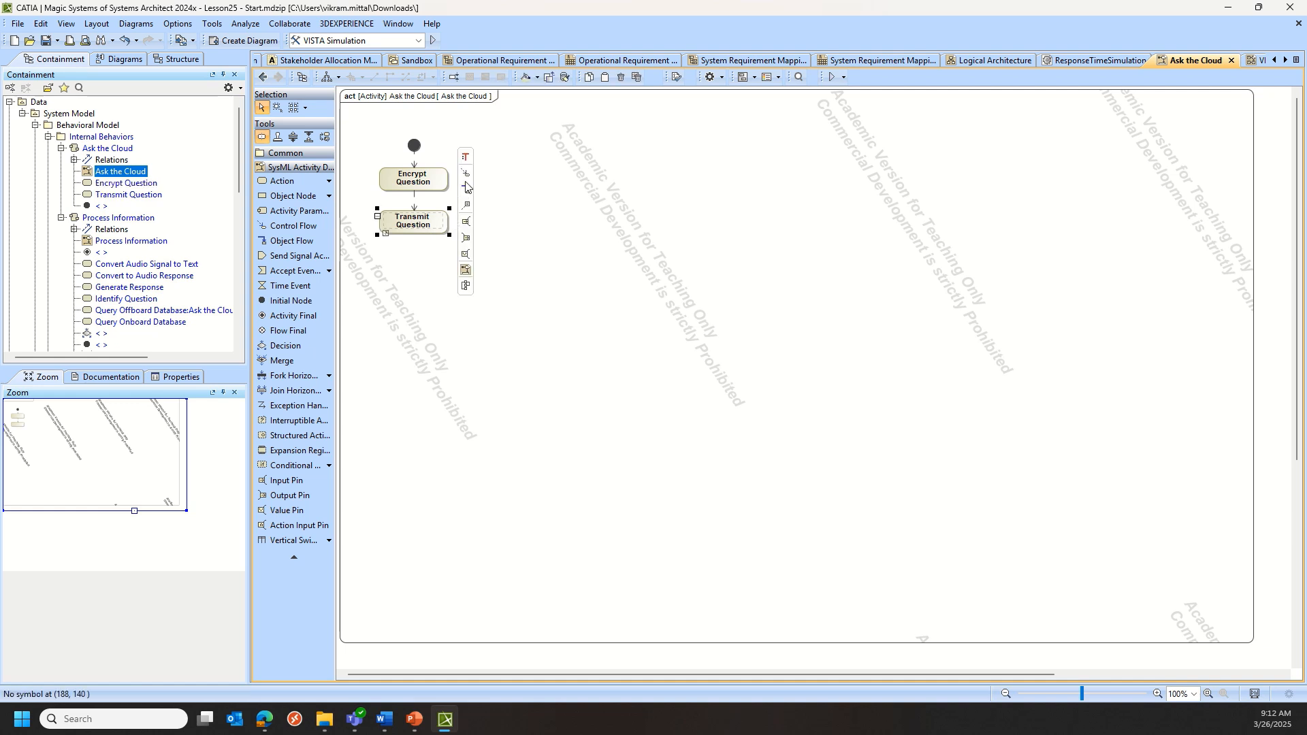
Add an action named Receive Response below Transmit Question, linked from it by a control flow.
left_click(466, 179)
left_click(415, 265)
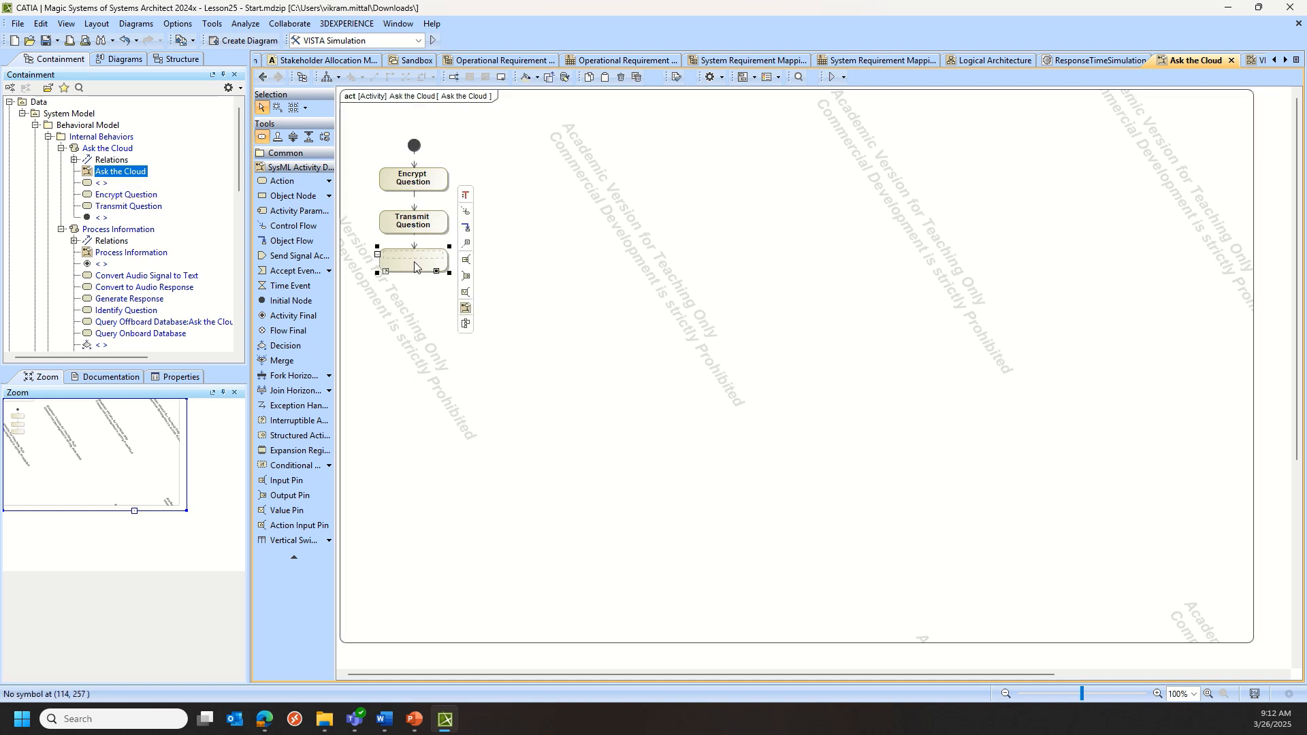
type("Receive RE")
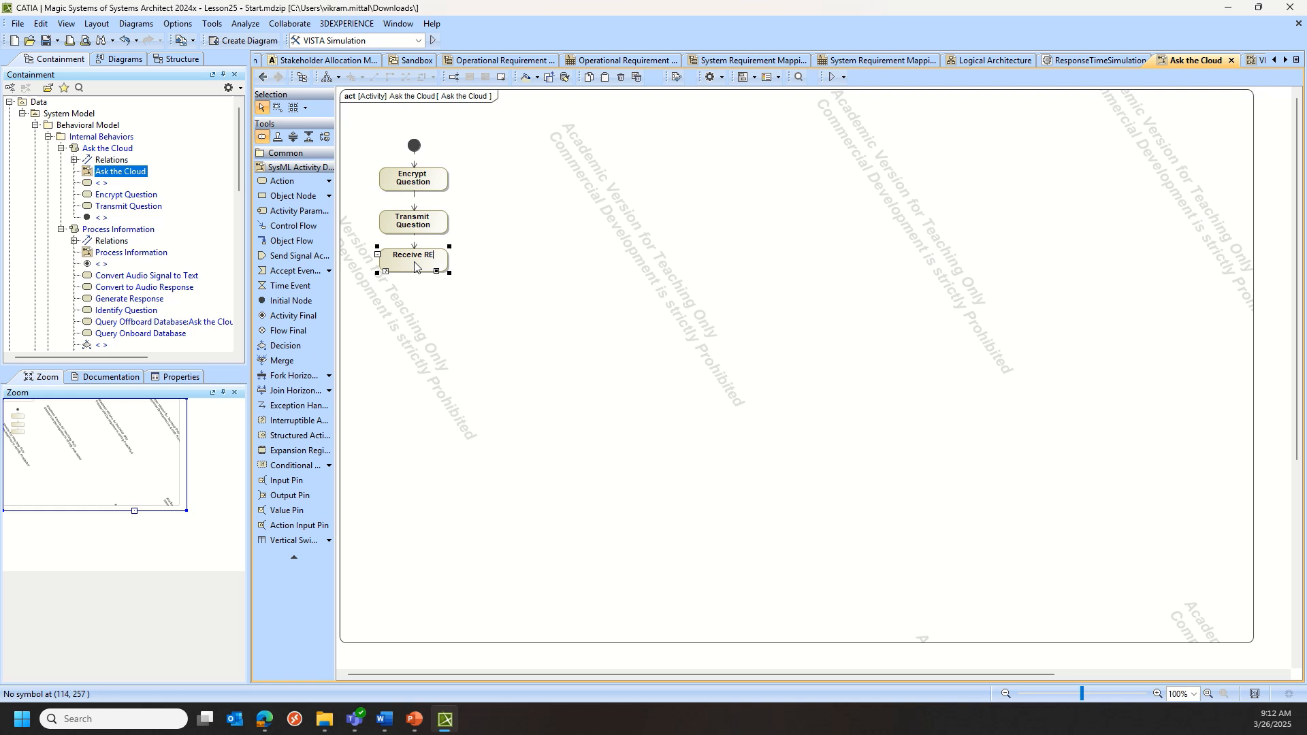
type("sponse")
left_click(434, 310)
Add an action named Decrypt Transmission below Receive Response, linked from it by a control flow.
left_click(436, 262)
left_click_drag(467, 219, 416, 308)
type("Dec")
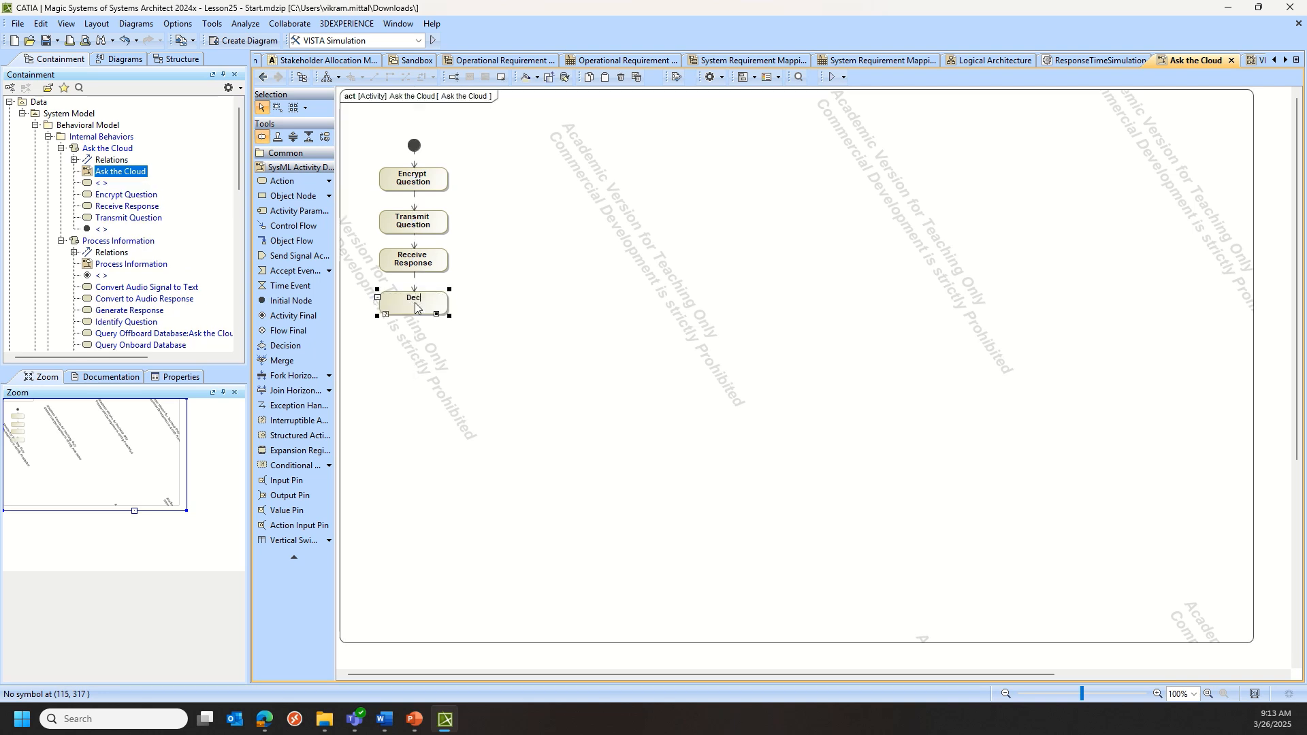
type("rypt Transmission")
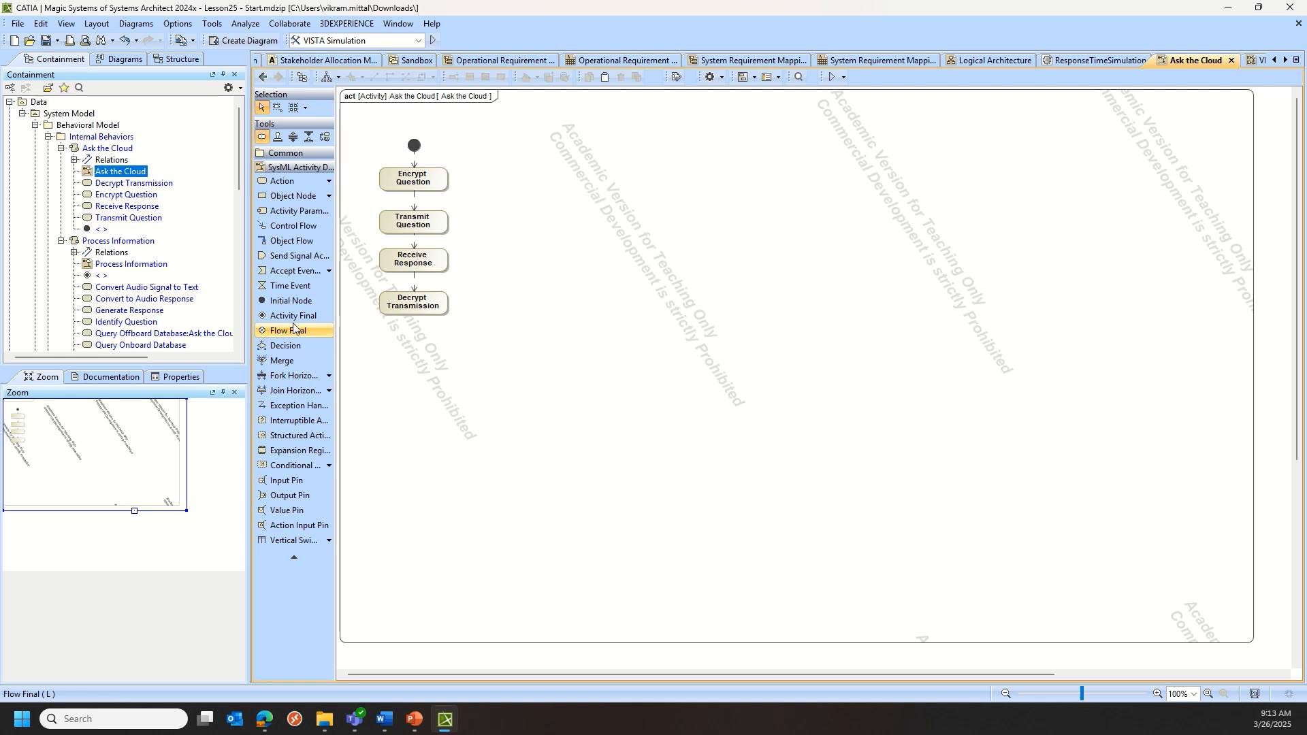
Add an activity final node below Decrypt Transmission, linked from it by a control flow.
left_click(293, 317)
left_click(414, 355)
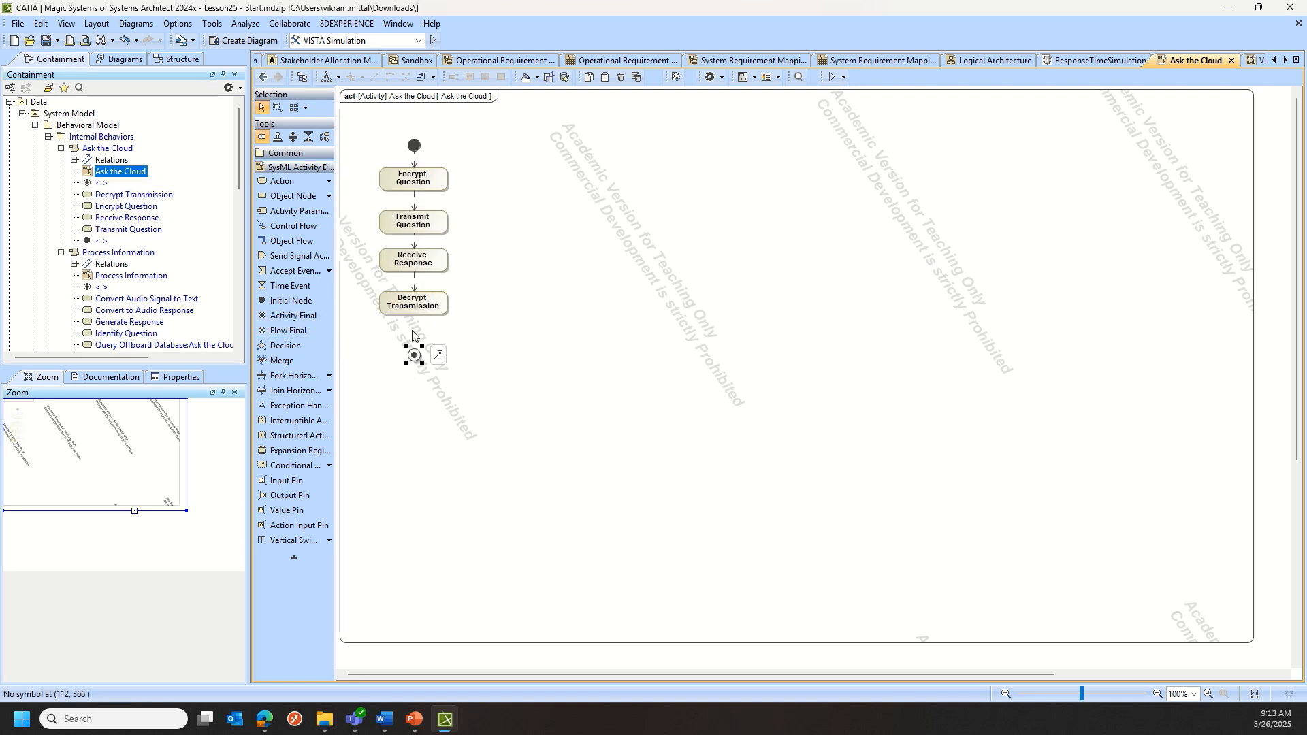
left_click(428, 311)
left_click(465, 254)
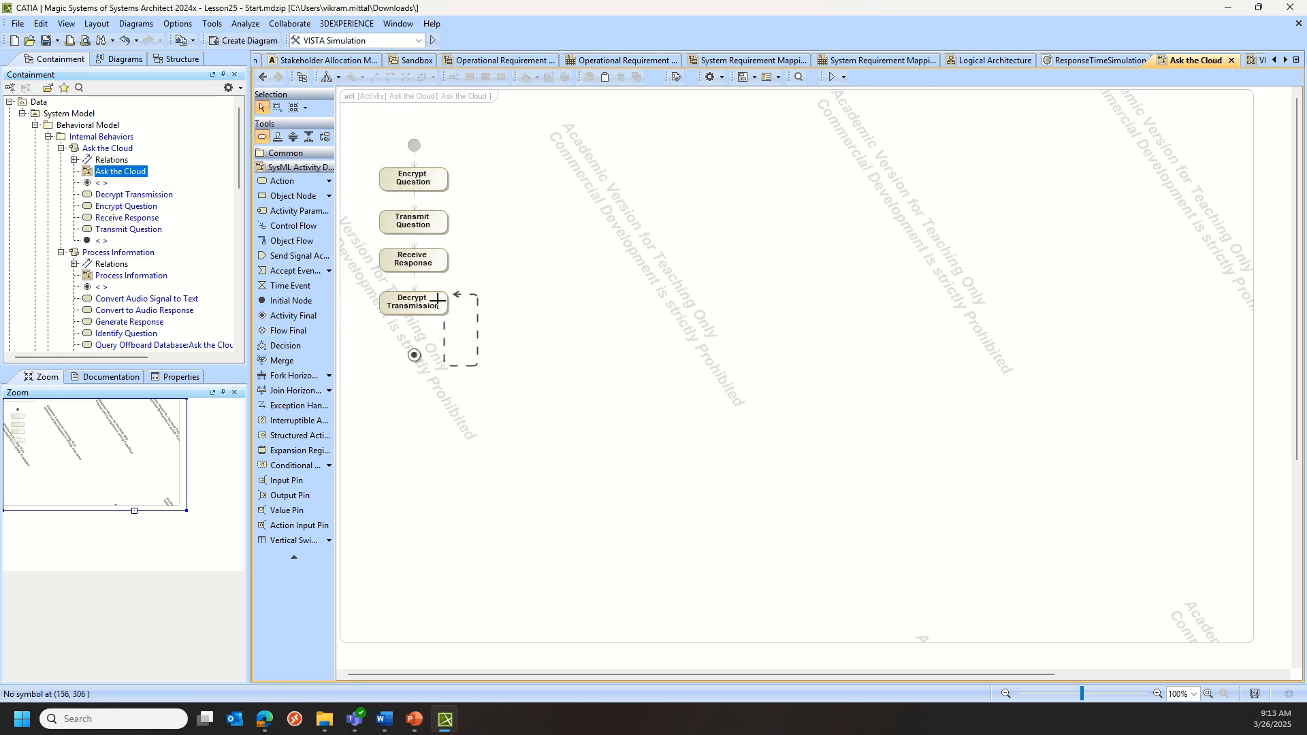
left_click(414, 355)
left_click(534, 407)
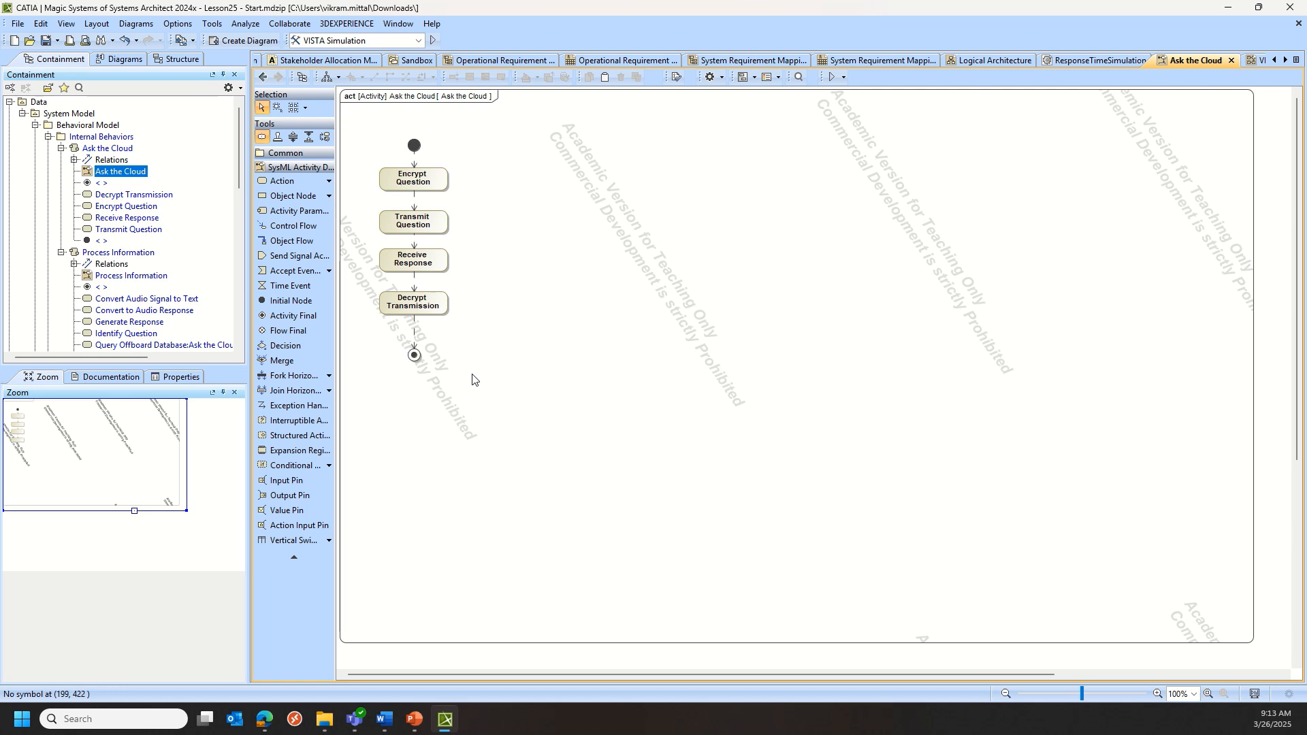
Return to the Process Information diagram and shrink its diagram frame to fit closely around the activity flow.
left_click(263, 78)
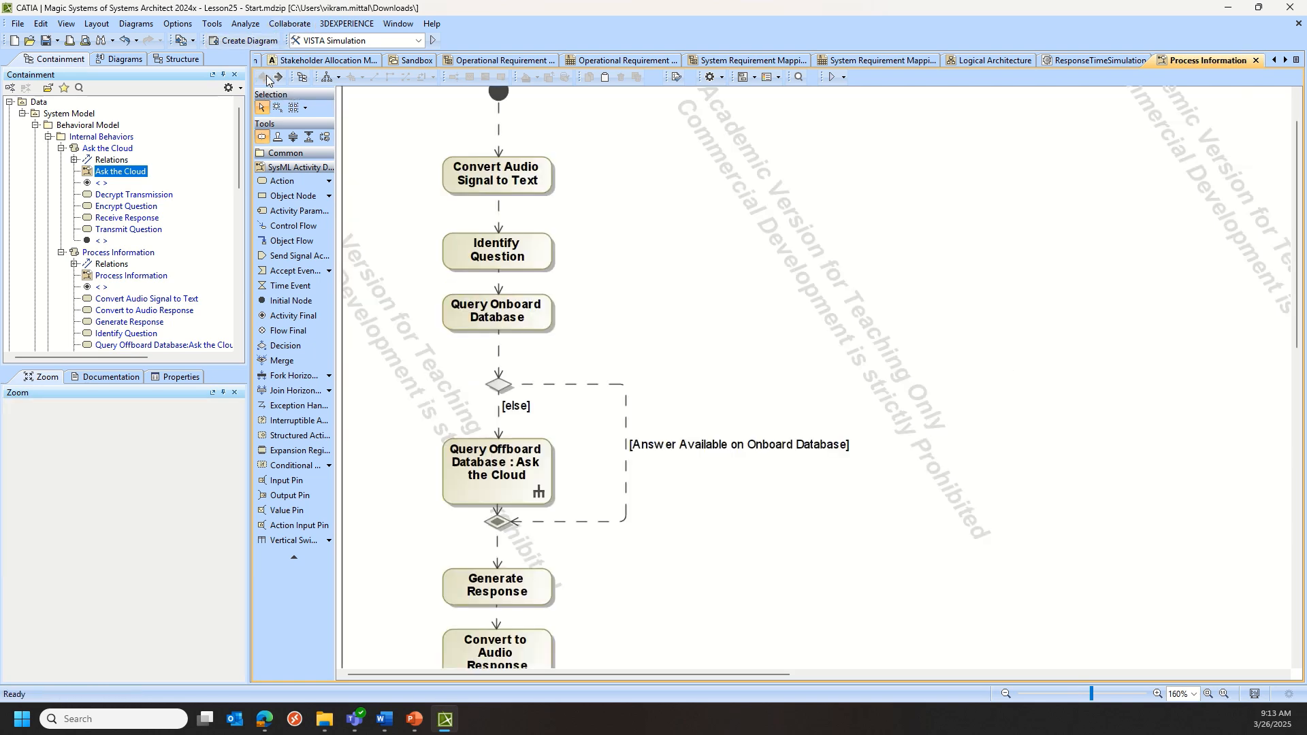
scroll(661, 311, "down", 2, "ctrl")
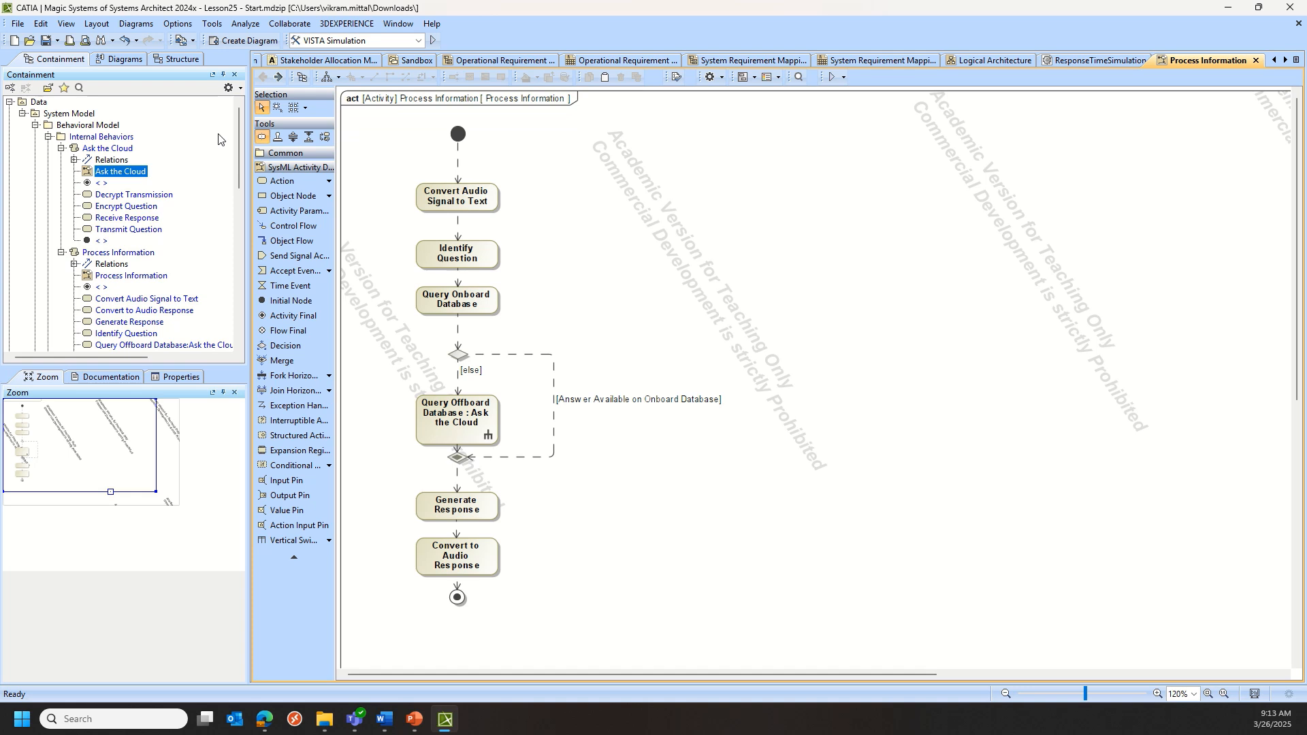
scroll(1151, 632, "down", 3)
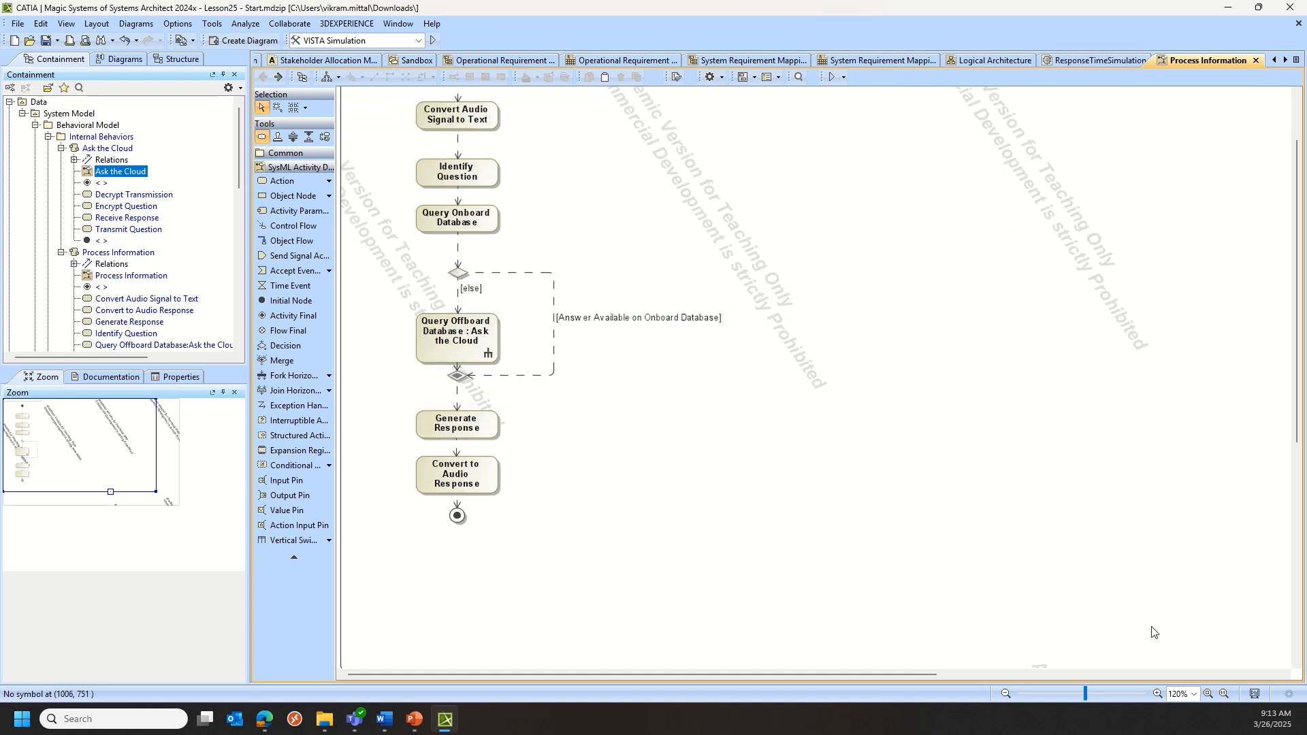
scroll(1151, 632, "down", 3)
left_click_drag(888, 675, 1114, 653)
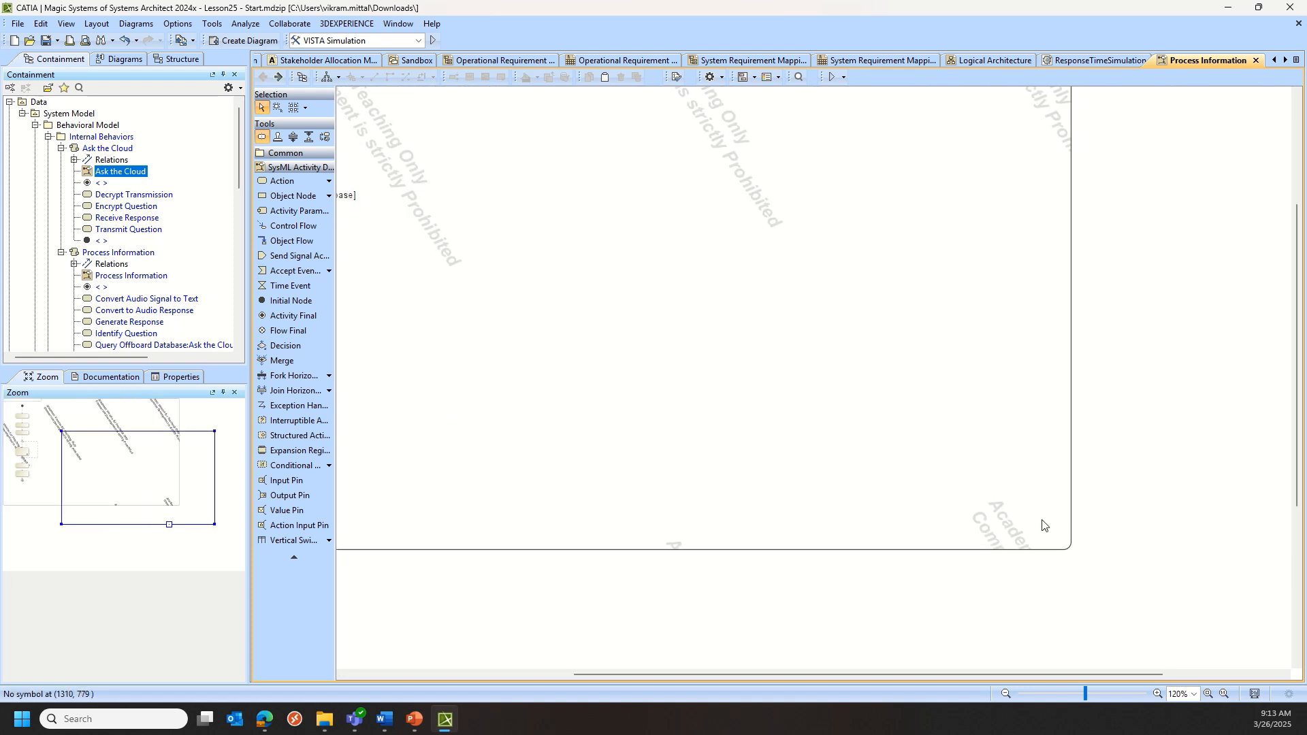
left_click(1046, 550)
left_click(1057, 551)
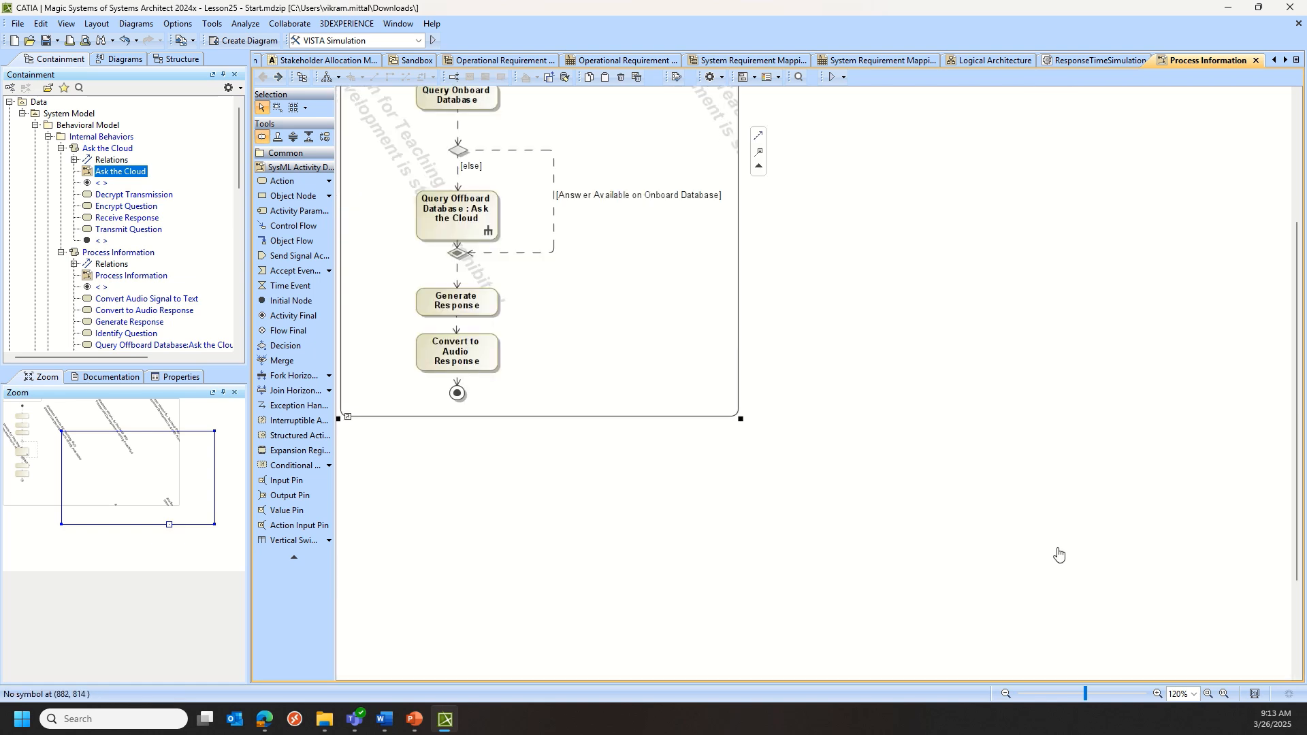
scroll(682, 480, "up", 6)
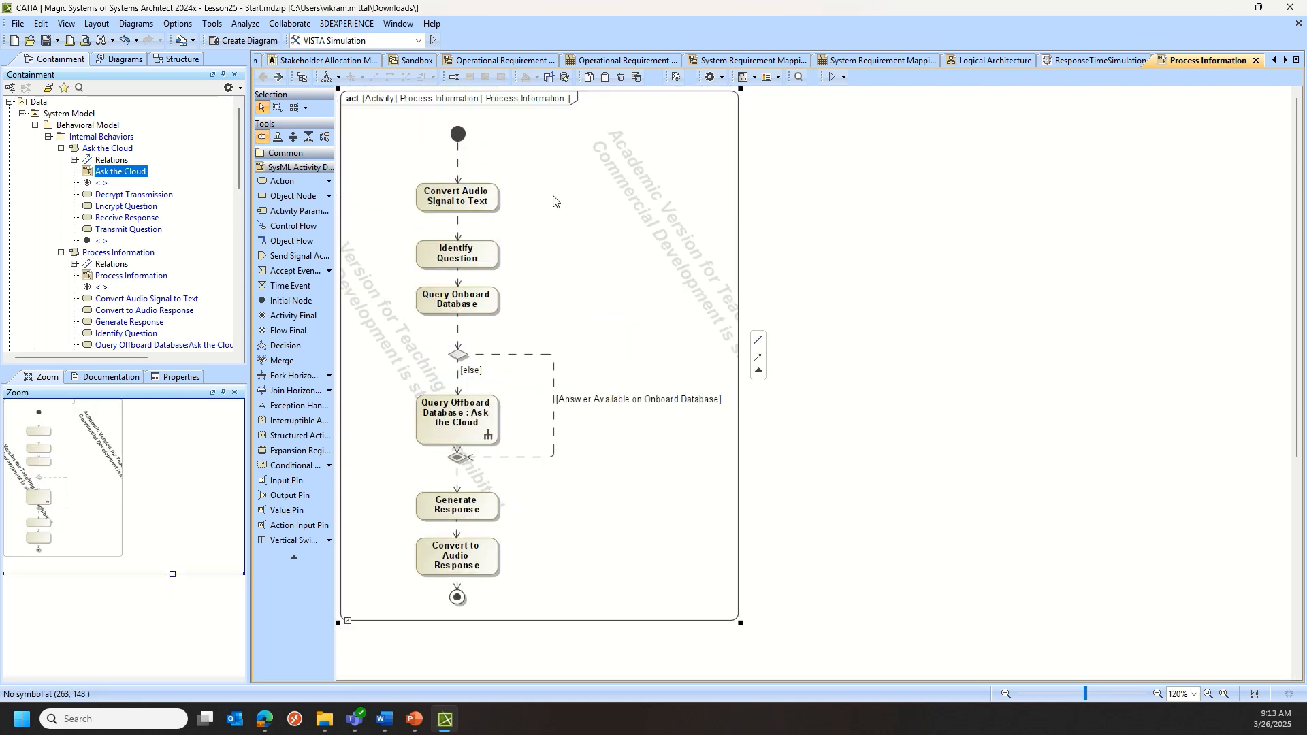
left_click(832, 109)
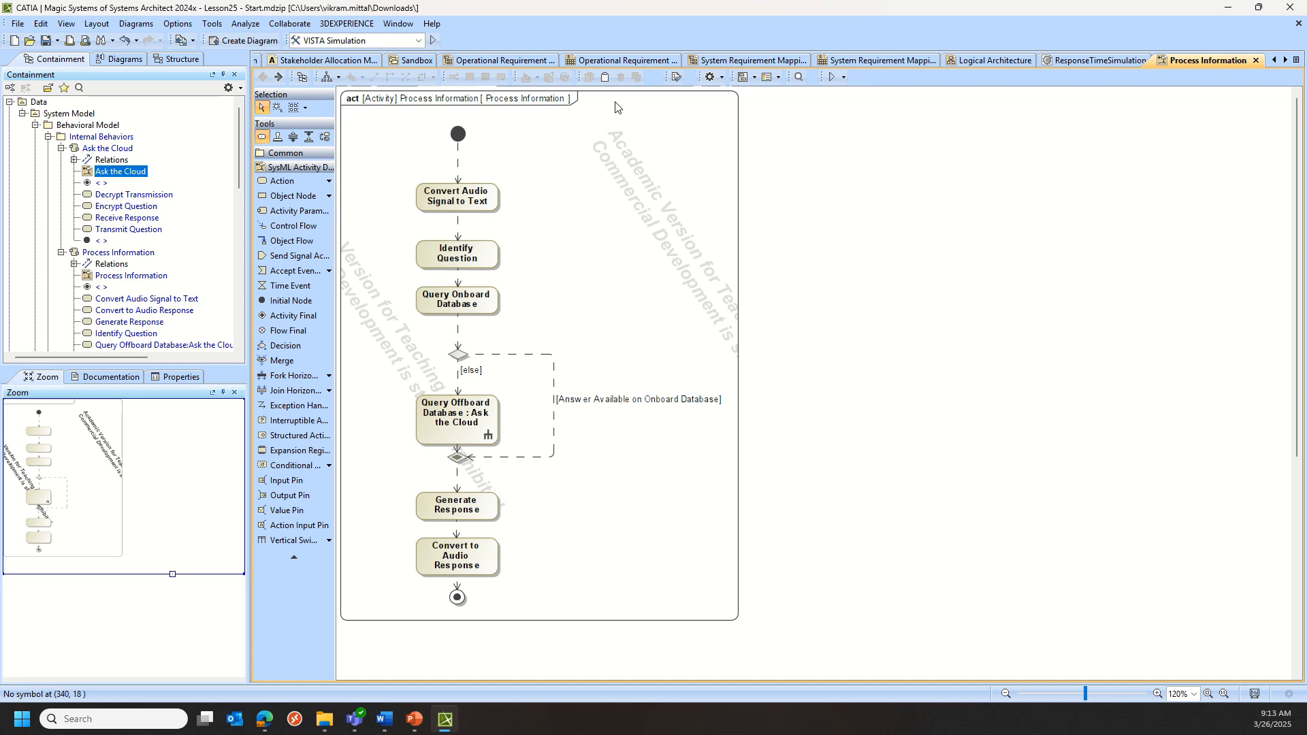
Run a simulation of the Process Information activity, answering Yes to whether the answer is available on the onboard database.
right_click(590, 106)
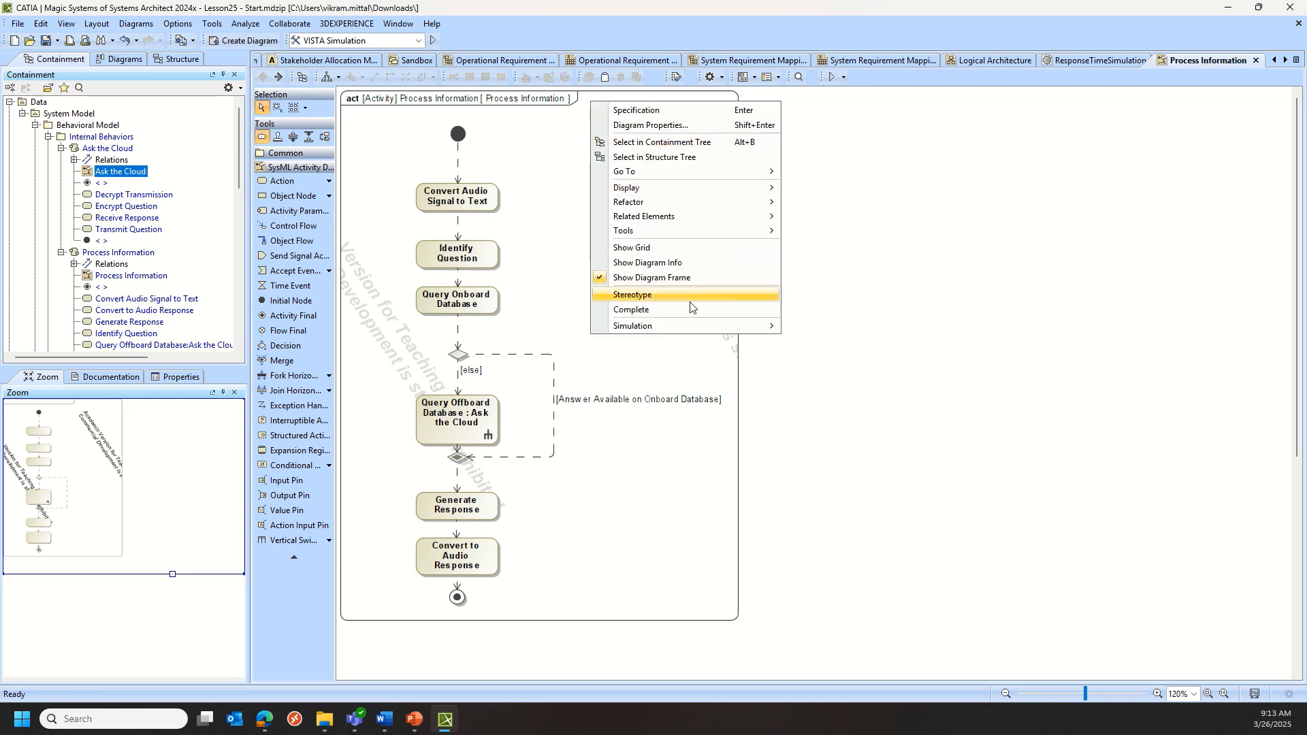
mouse_move(692, 334)
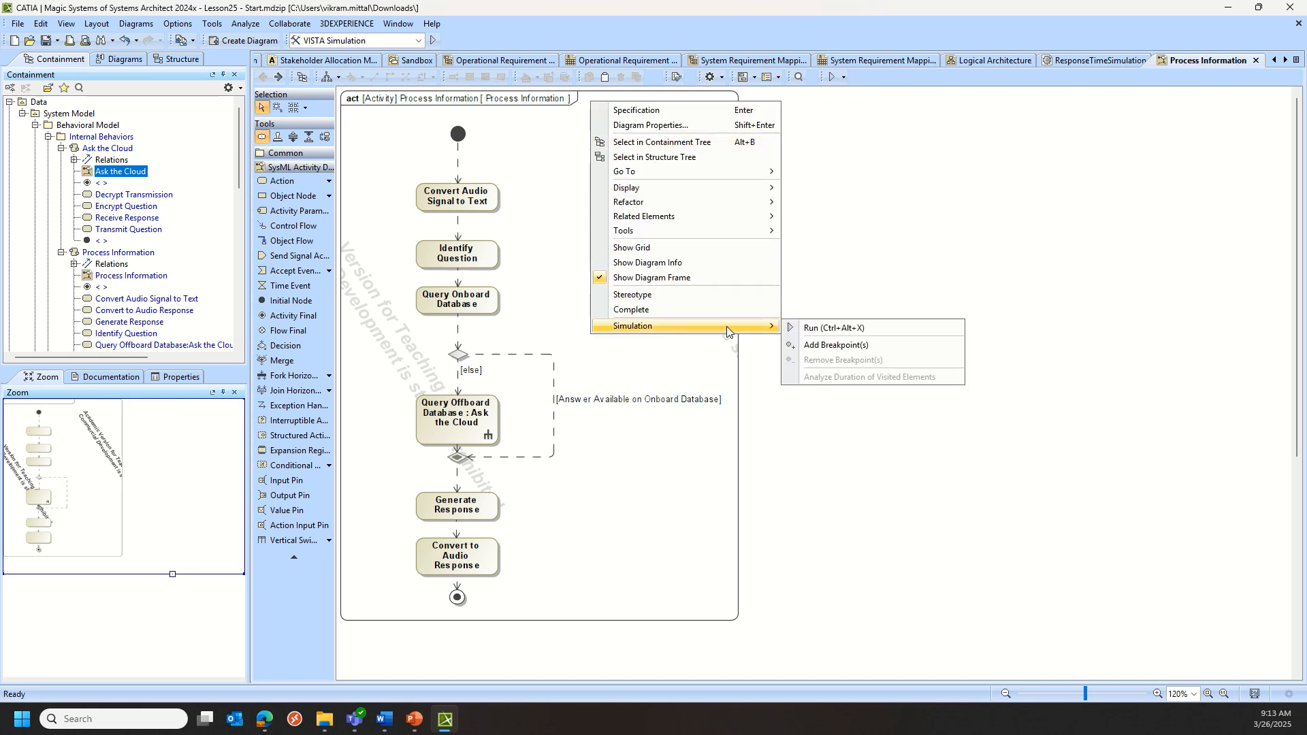
left_click(834, 328)
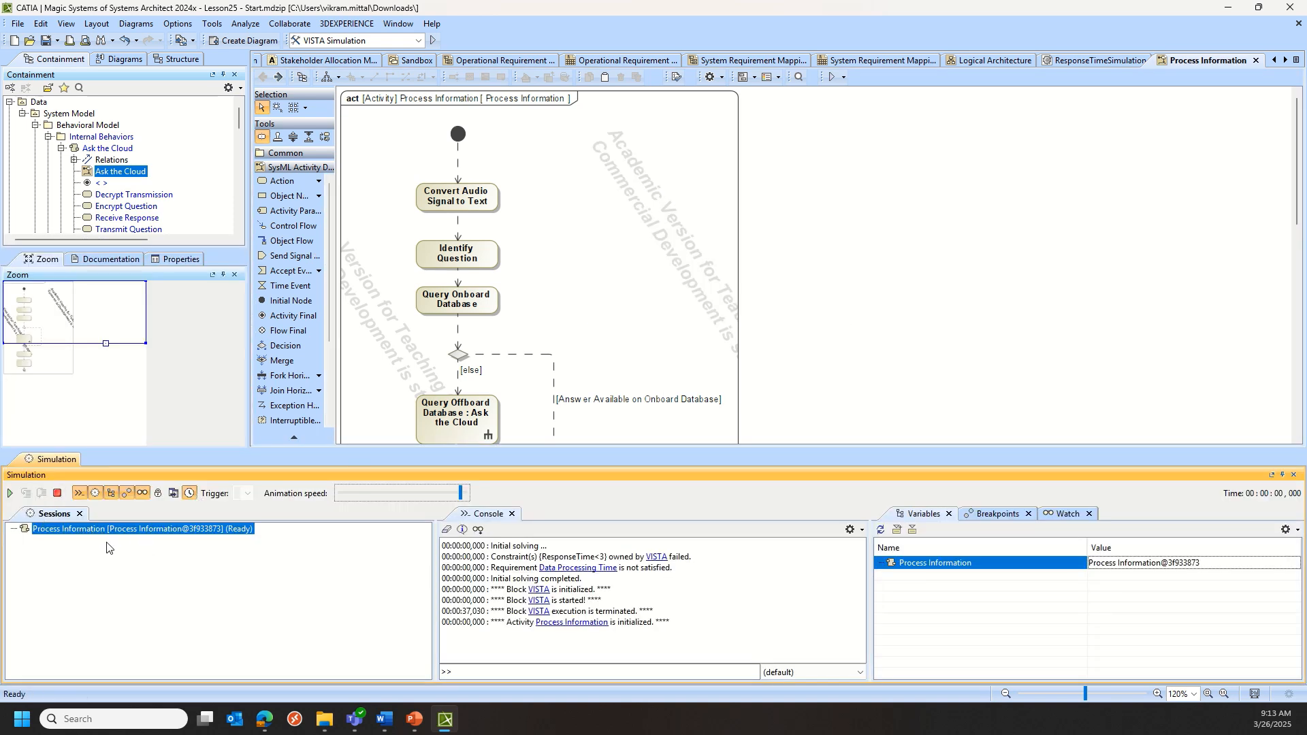
left_click(11, 494)
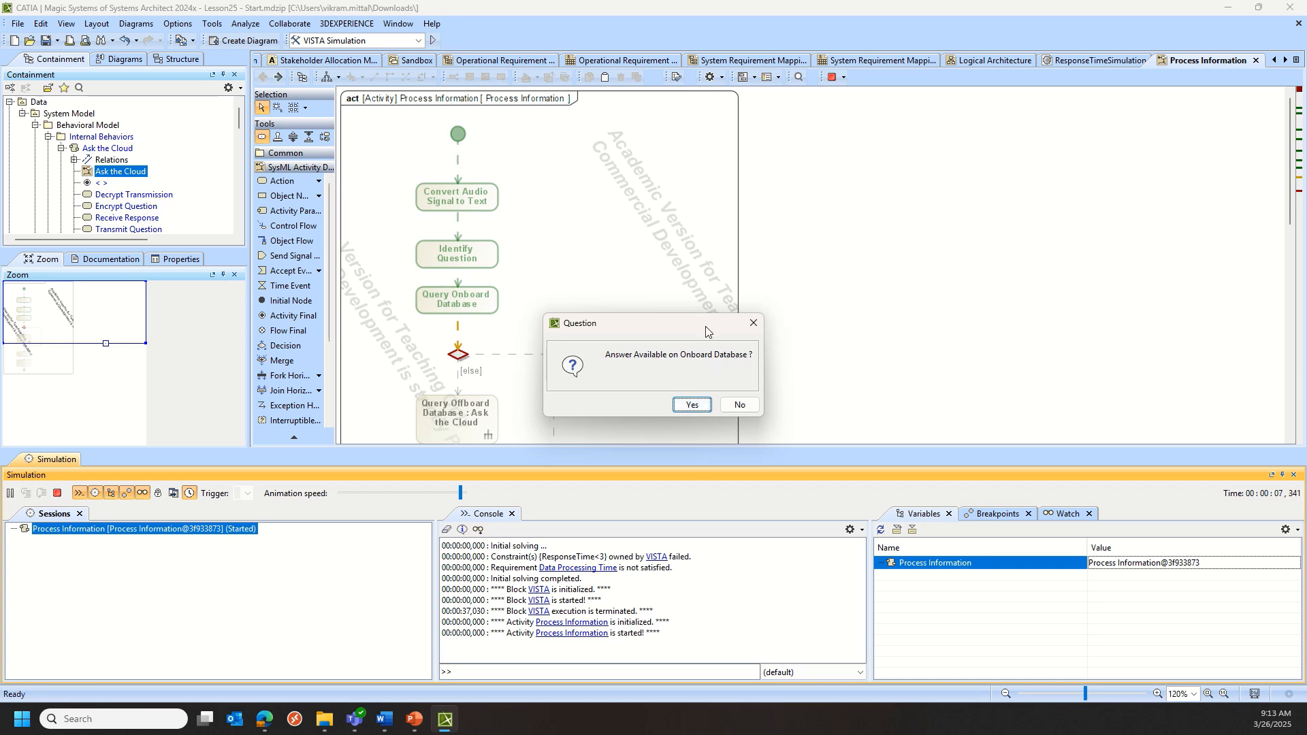
left_click_drag(706, 332, 644, 228)
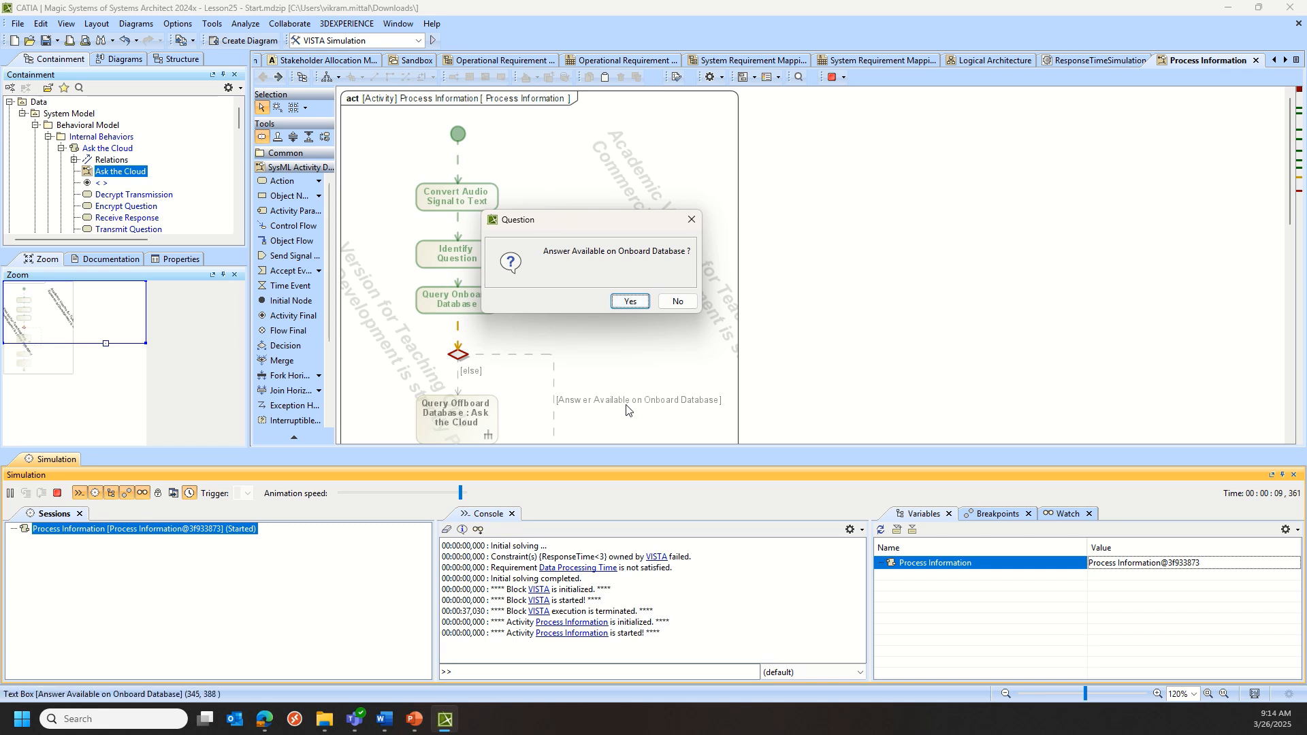
left_click(630, 302)
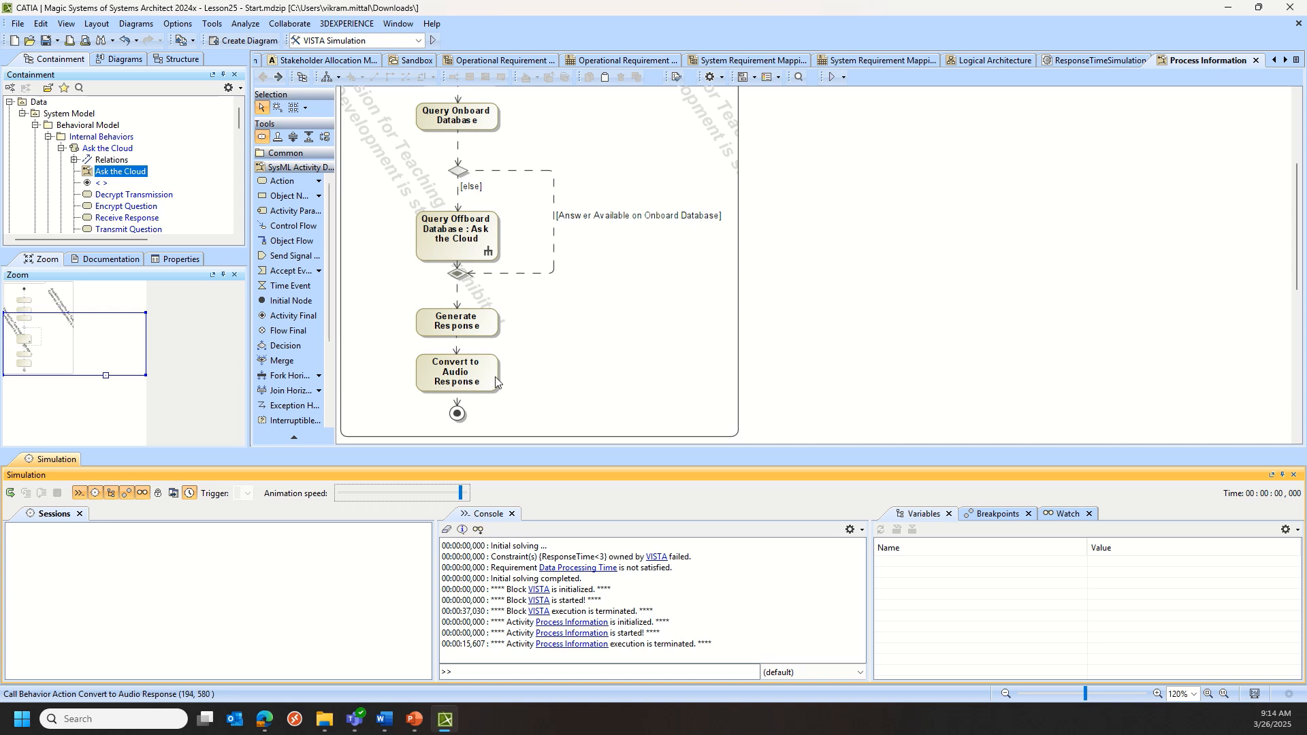
Rerun the Process Information simulation, answering No to whether the answer is available on the onboard database.
scroll(493, 381, "up", 5)
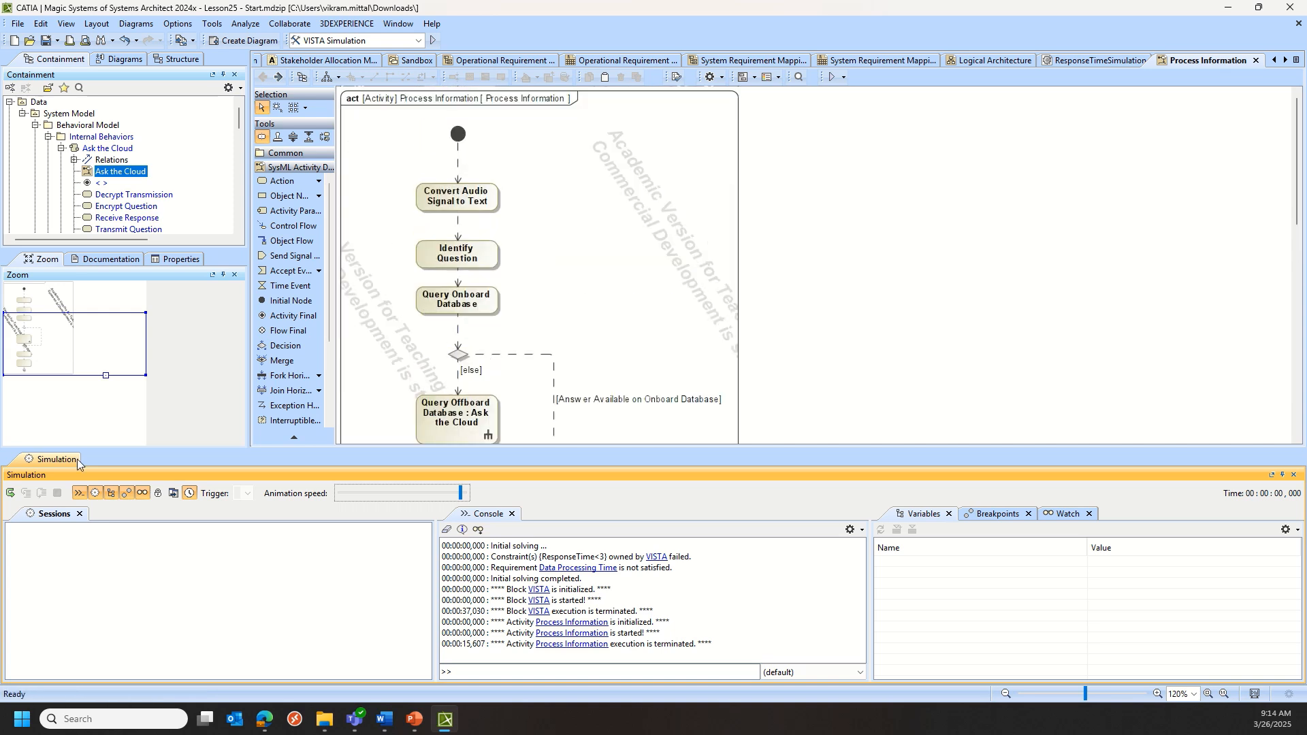
left_click(9, 492)
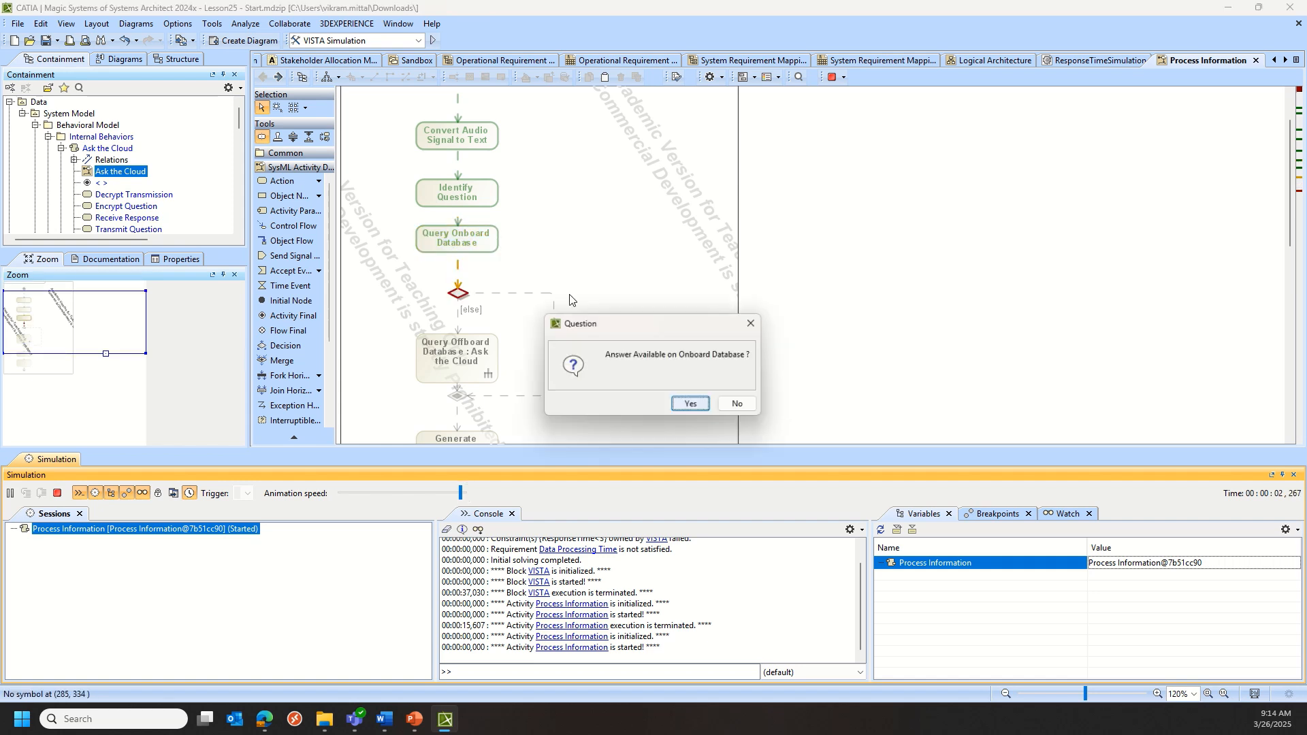
left_click(738, 405)
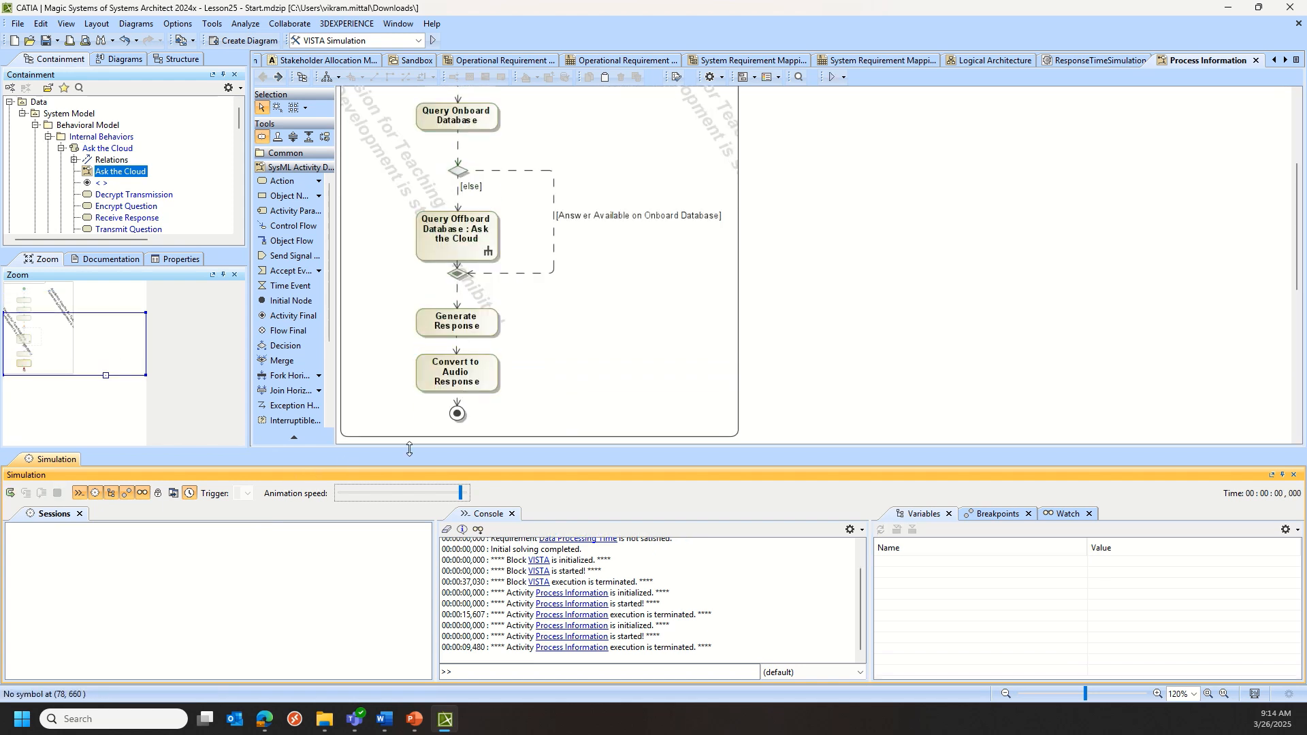
Enable automatic opening of diagrams during simulation and rerun Process Information with No as the onboard database answer.
scroll(487, 354, "up", 3)
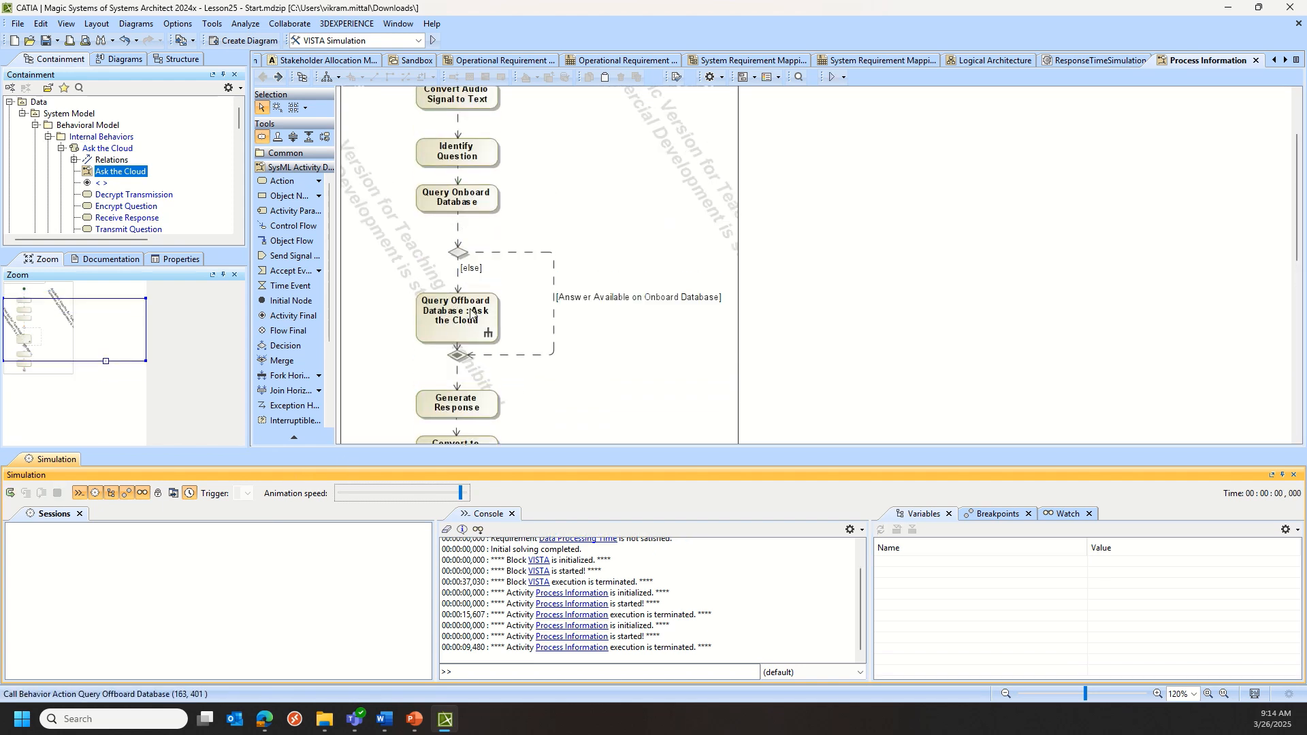
left_click(173, 497)
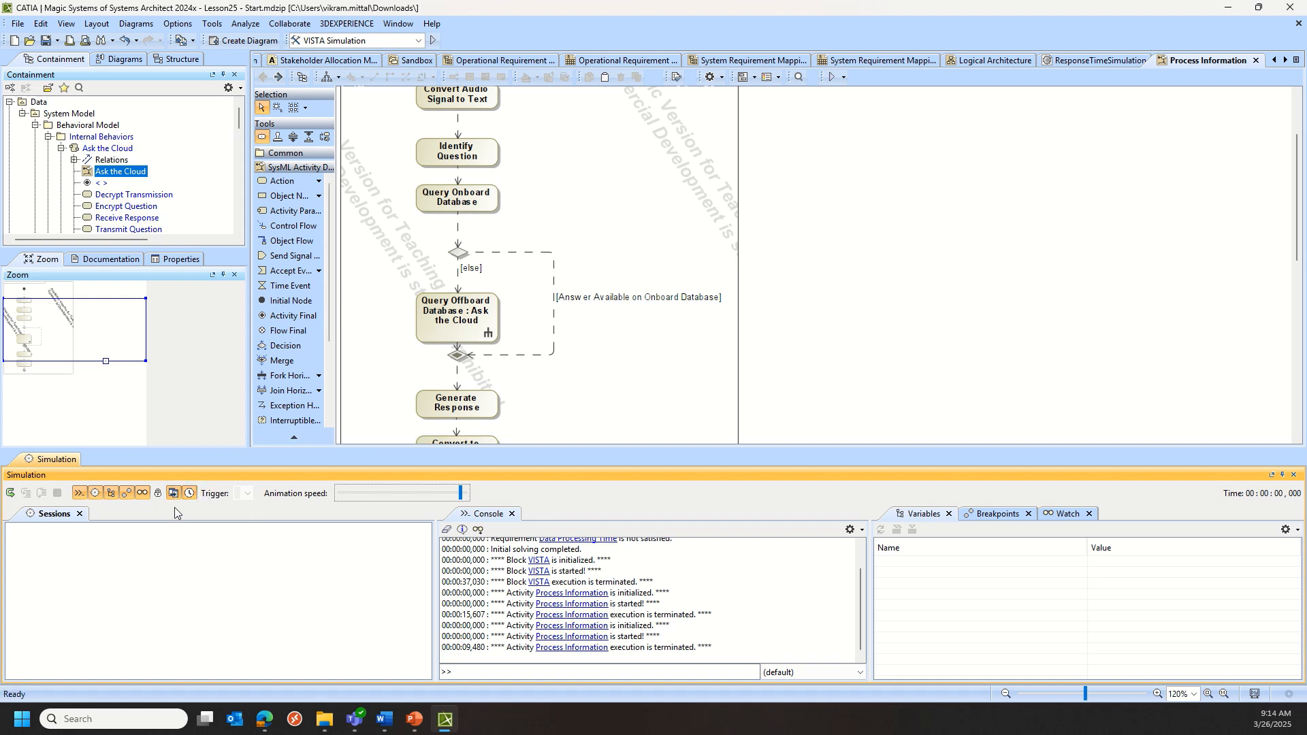
left_click(15, 496)
left_click(10, 499)
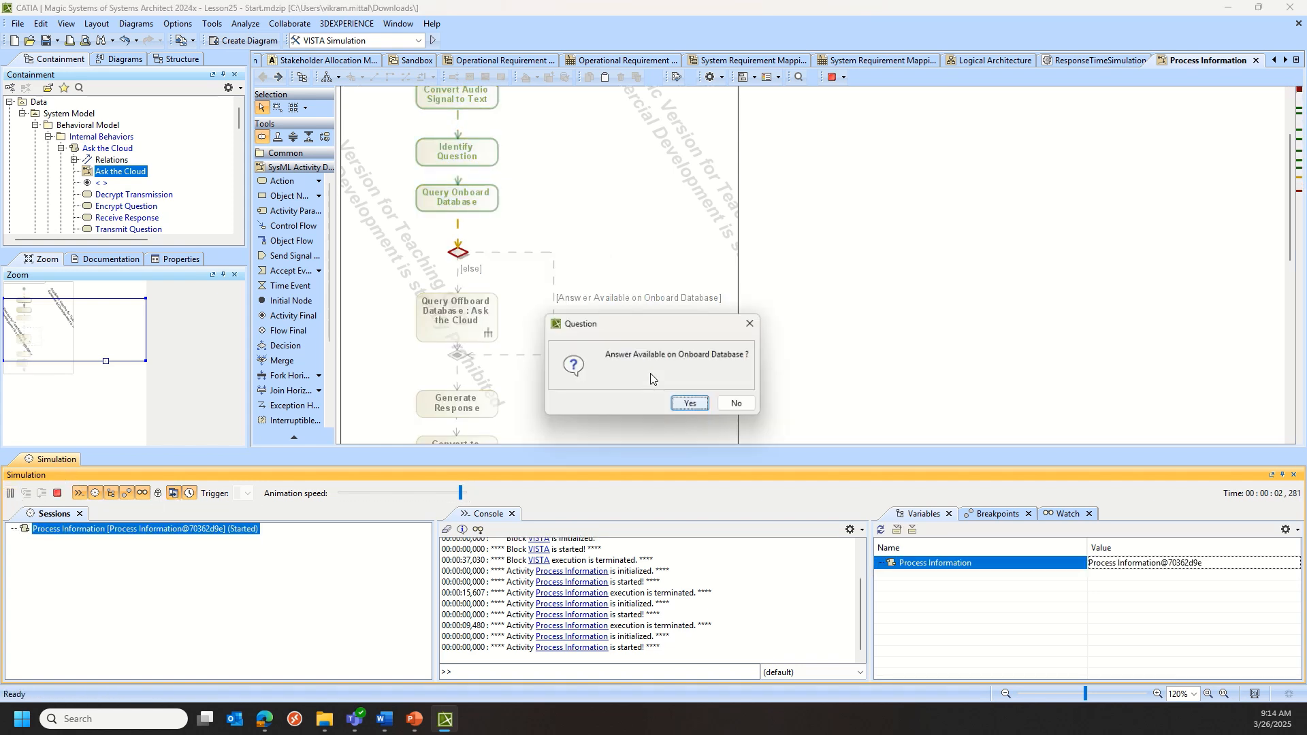
left_click(742, 407)
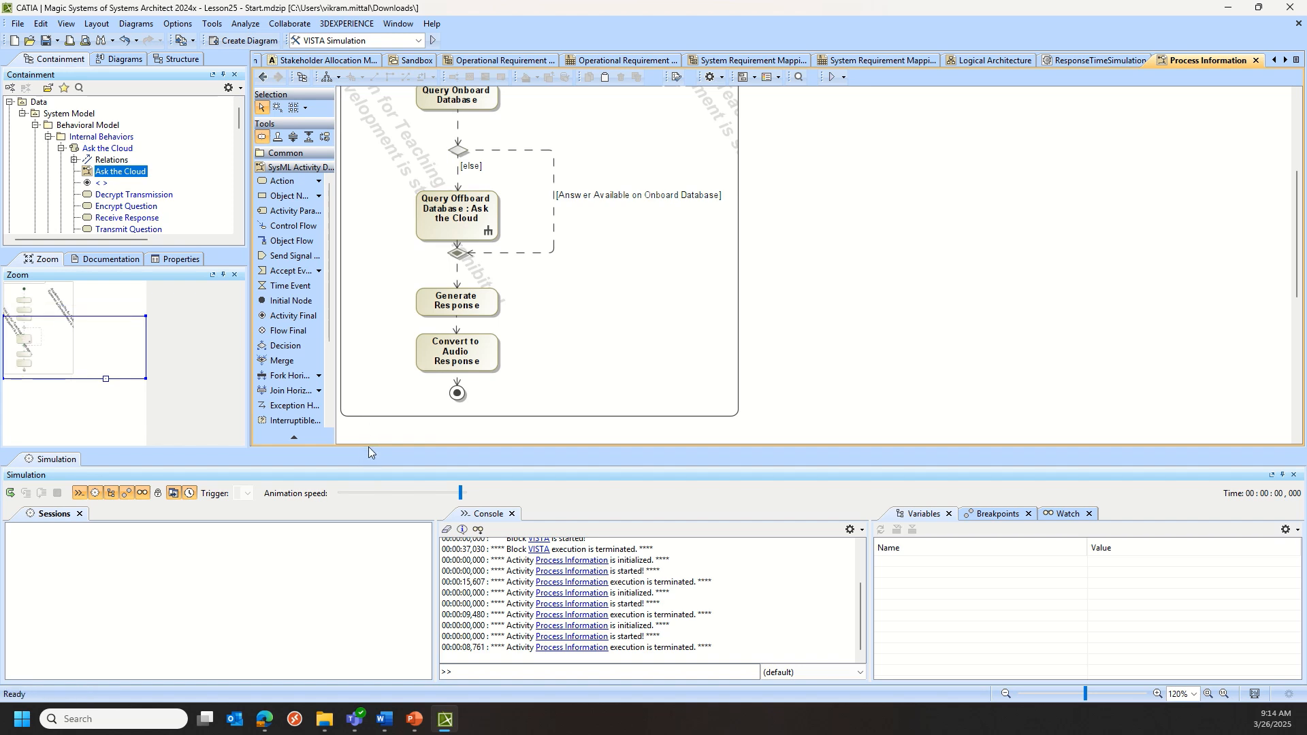
scroll(443, 323, "up", 3)
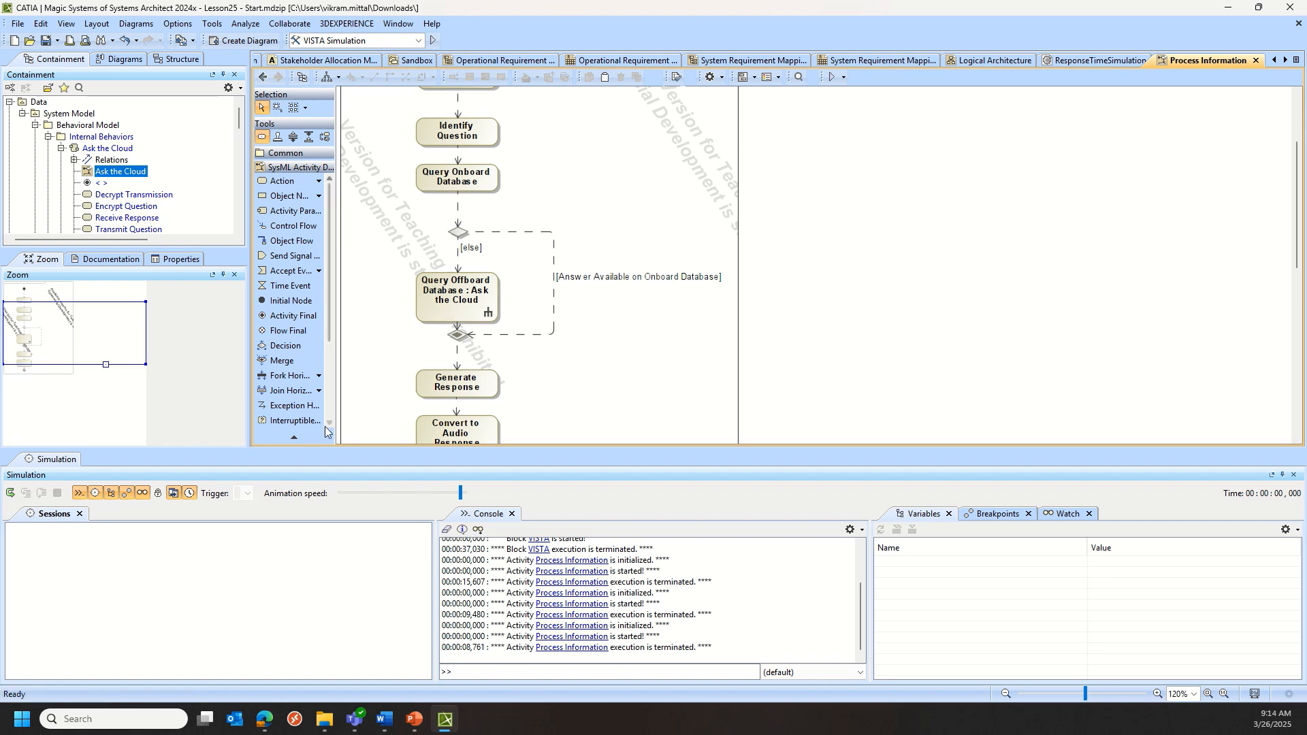
scroll(623, 430, "up", 1)
scroll(624, 430, "up", 2)
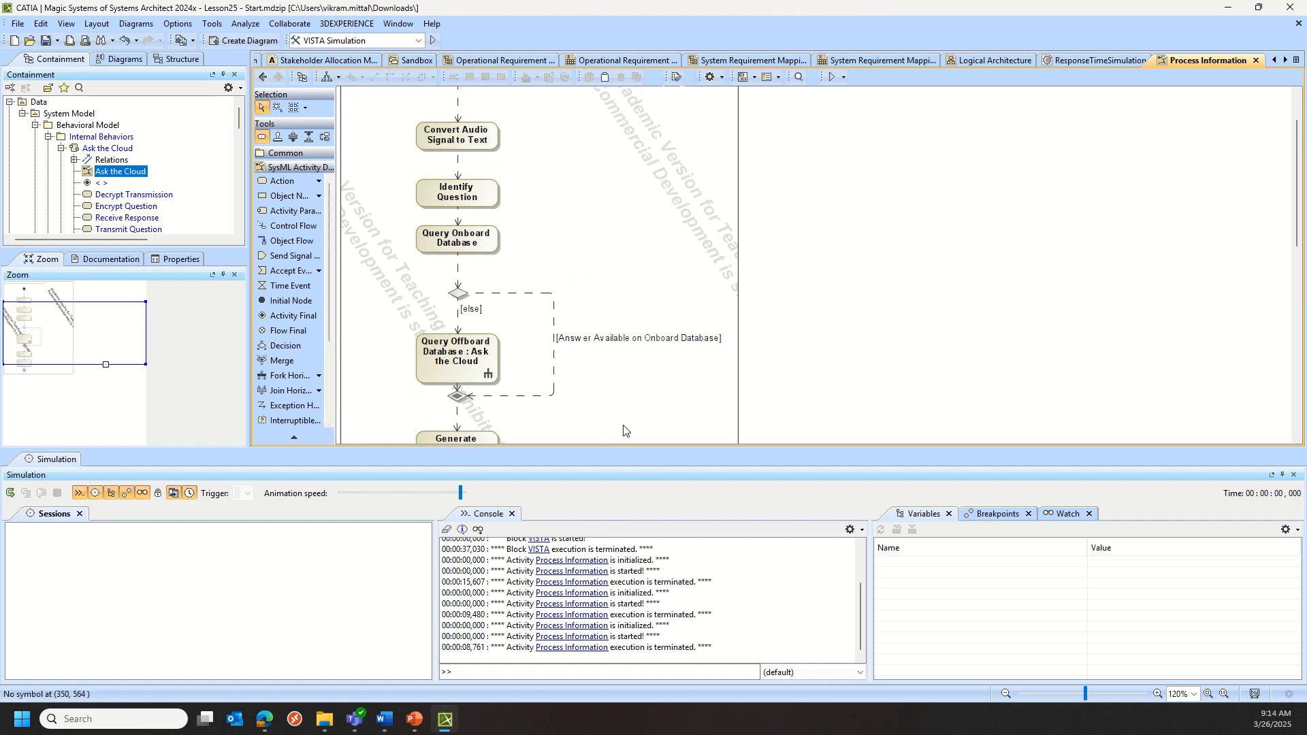